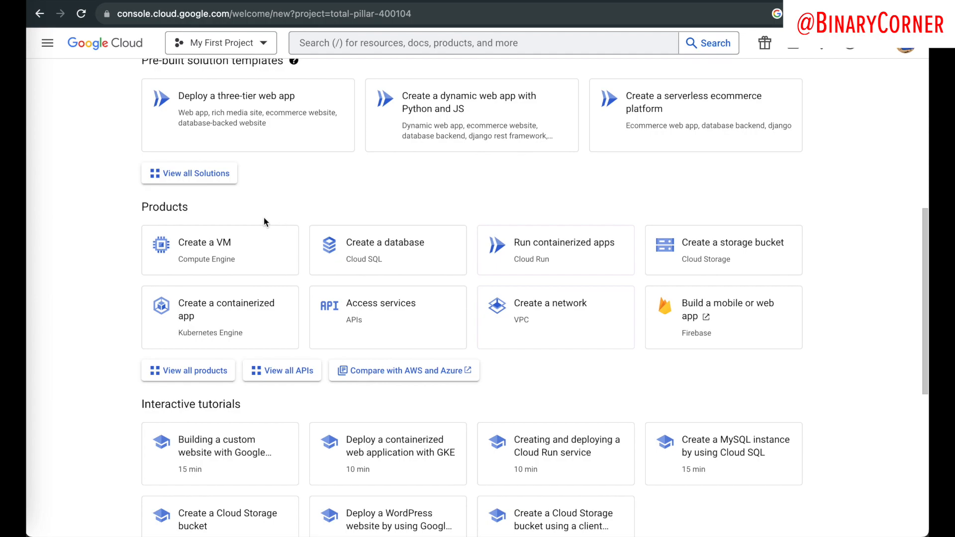
Step: From Create a VM, open the Create an instance form in My First Project
left_click(211, 243)
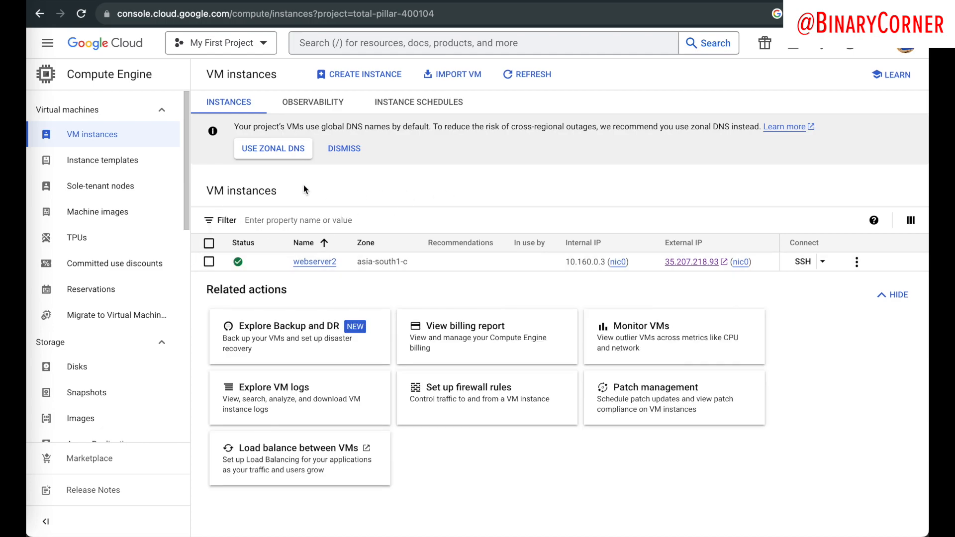
left_click(340, 77)
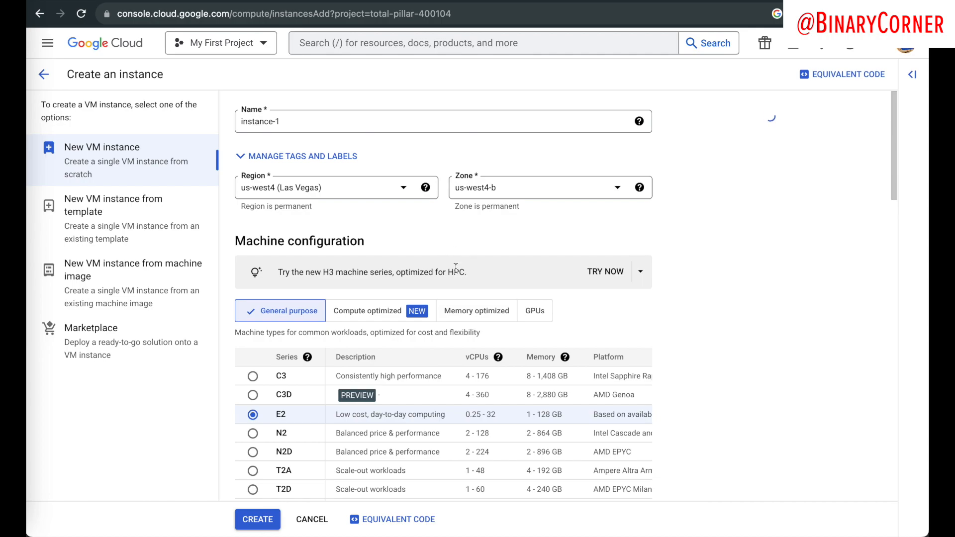
Step: Rename the new instance from instance-1 to lowercase 'web-server3'
left_click(280, 122)
key("ctrl+a")
type("youtube-Server")
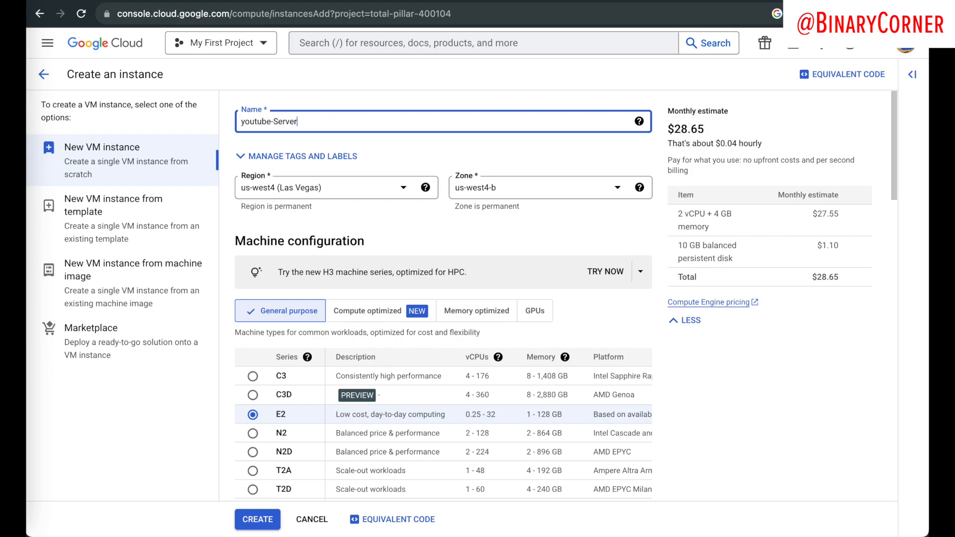
key("BackSpace")
key("BackSpace")
key("BackSpace")
key("BackSpace")
key("BackSpace")
key("BackSpace")
key("BackSpace")
key("BackSpace")
type("test")
key("BackSpace")
key("BackSpace")
key("BackSpace")
key("BackSpace")
key("BackSpace")
type("web")
type("3")
left_click(293, 91)
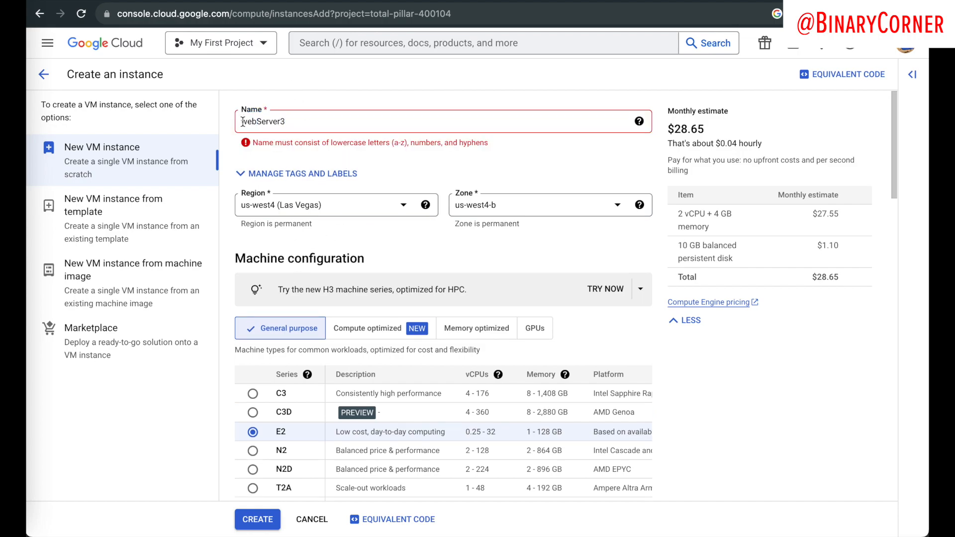
left_click(262, 124)
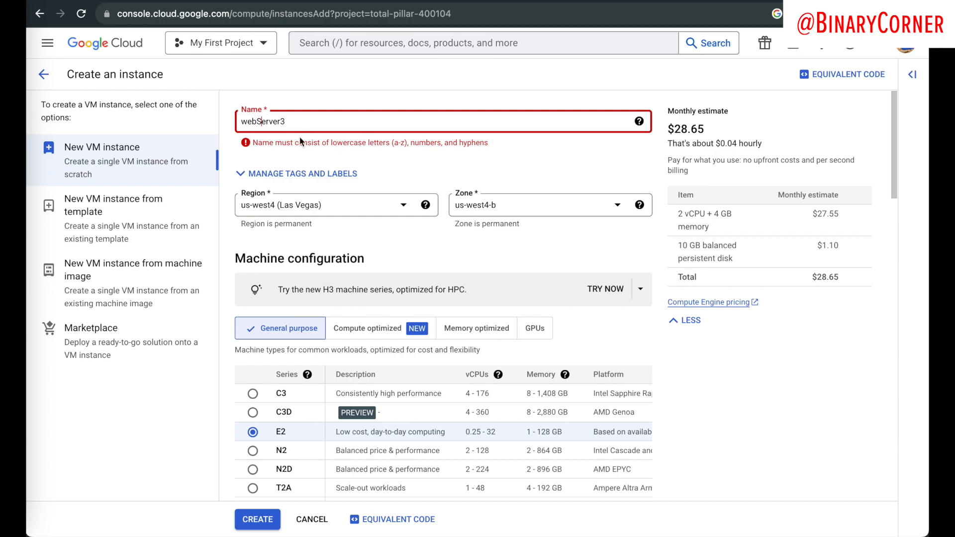
key("BackSpace")
type("s")
key("Left")
type("-")
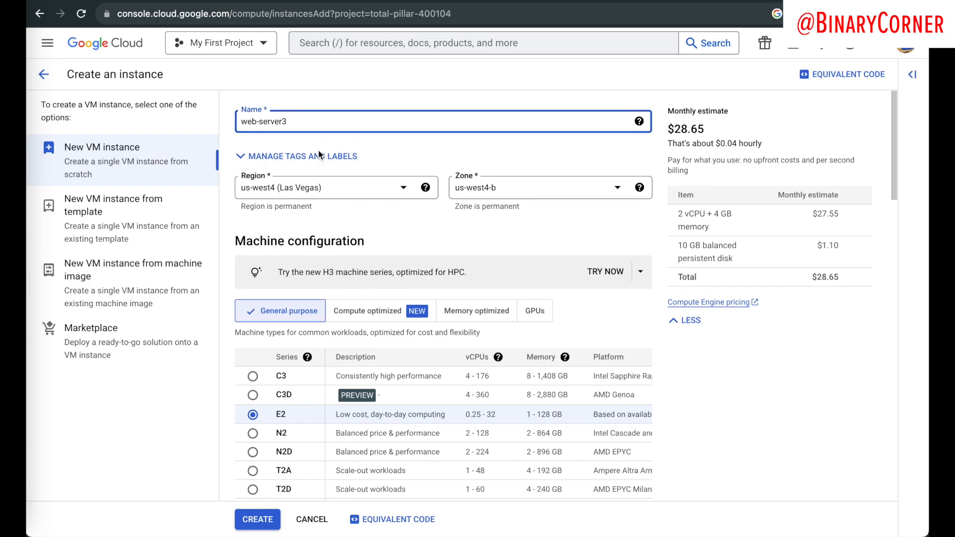
Step: Browse the region list and keep us-west4 (Las Vegas) selected
left_click(324, 187)
scroll(337, 252, "down", 5)
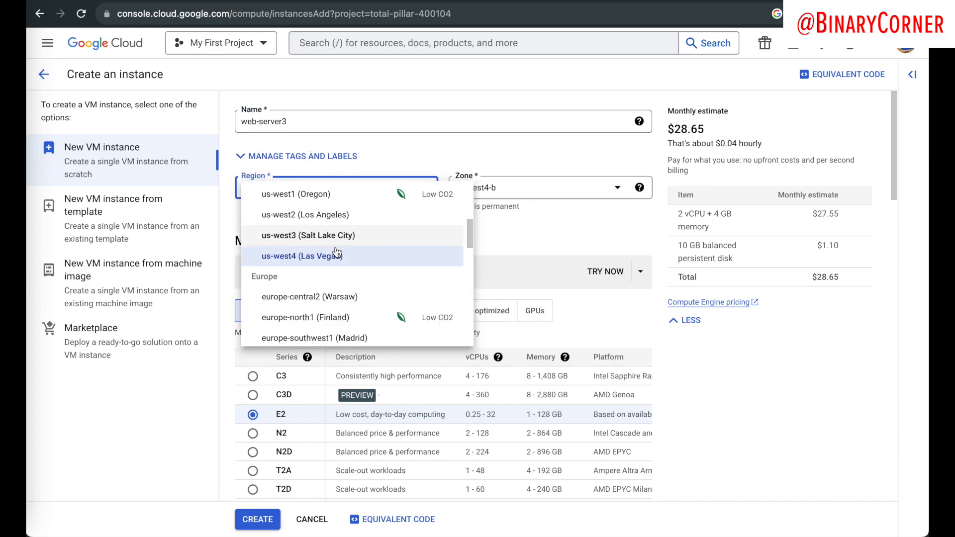
scroll(337, 252, "down", 4)
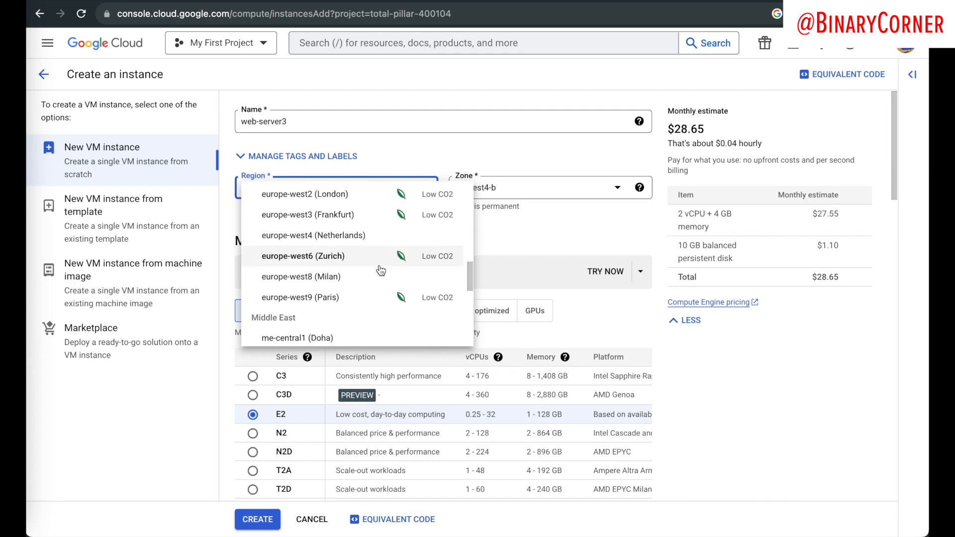
scroll(381, 270, "down", 8)
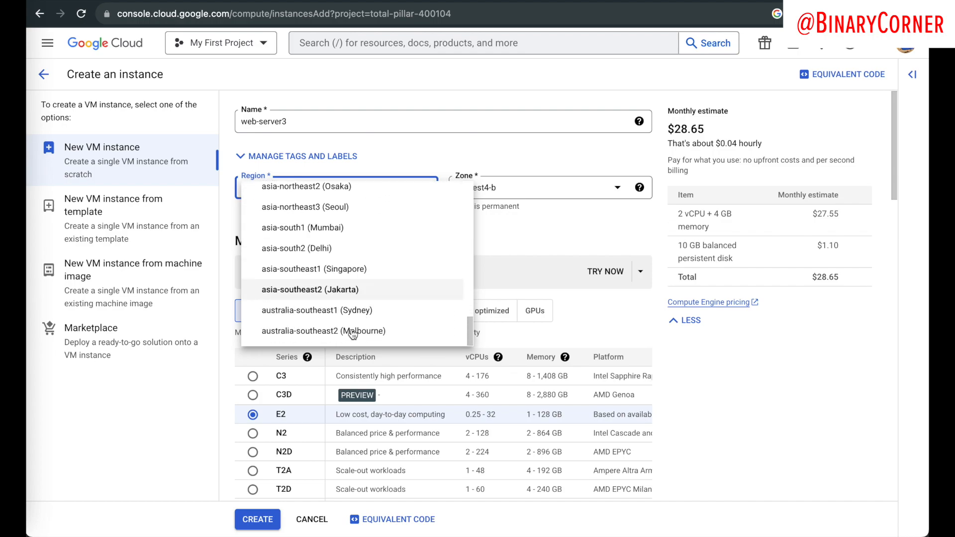
scroll(355, 336, "up", 15)
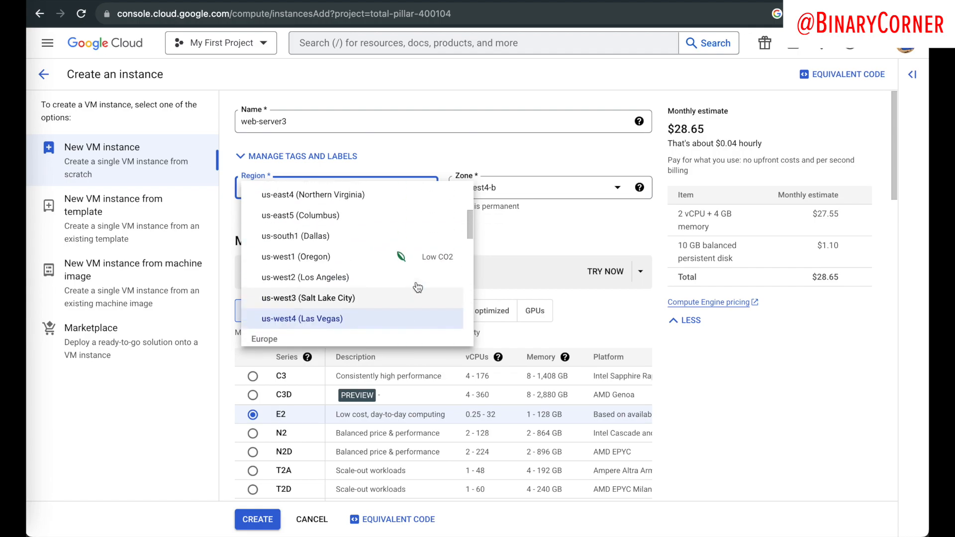
scroll(331, 255, "down", 8)
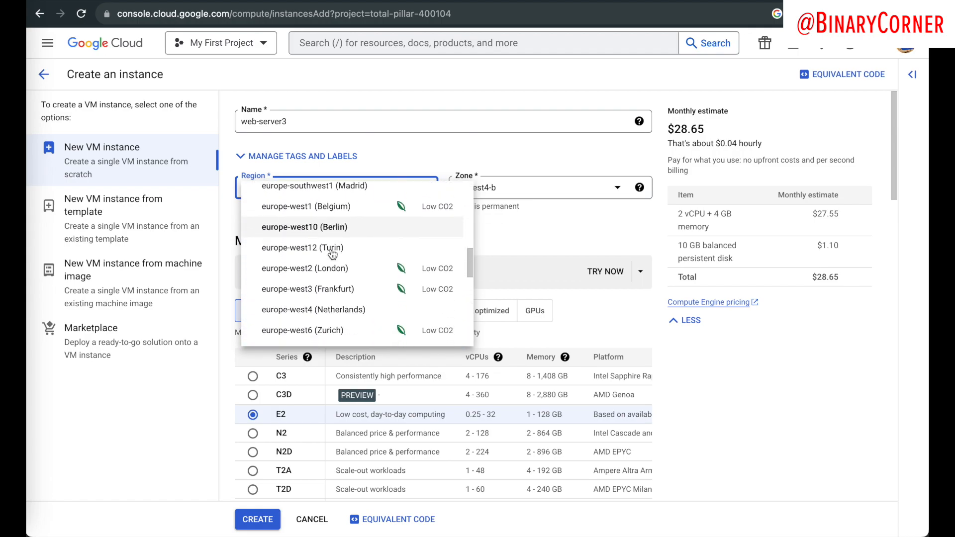
scroll(335, 264, "up", 5)
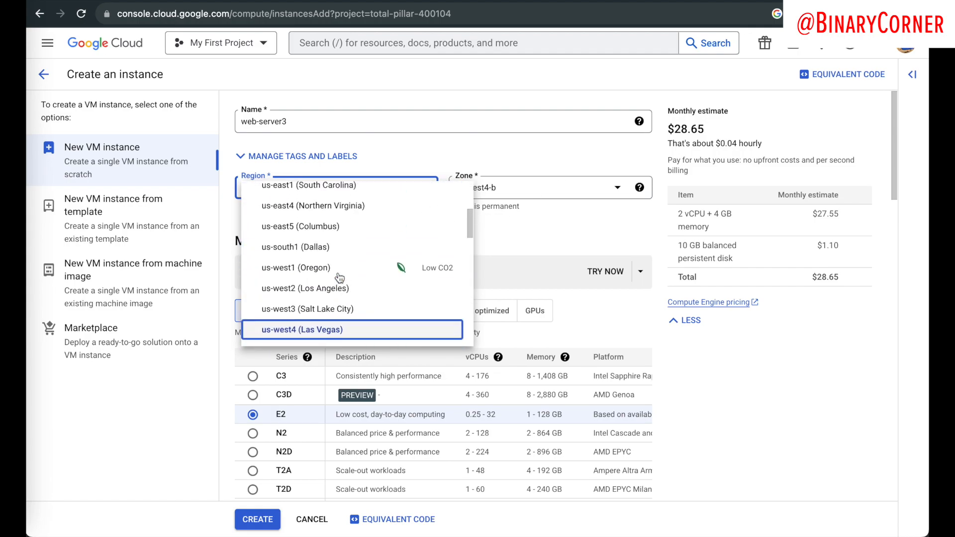
scroll(339, 278, "down", 9)
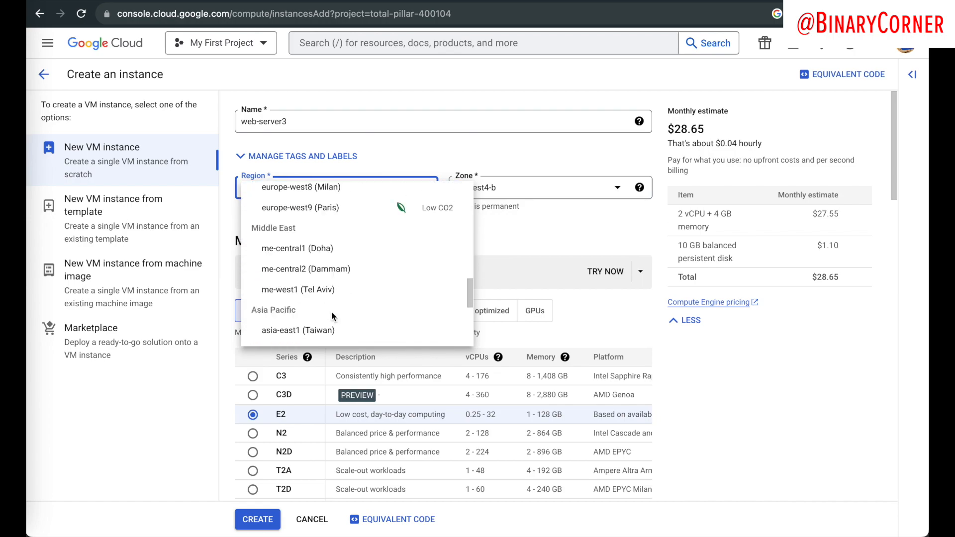
scroll(332, 316, "up", 8)
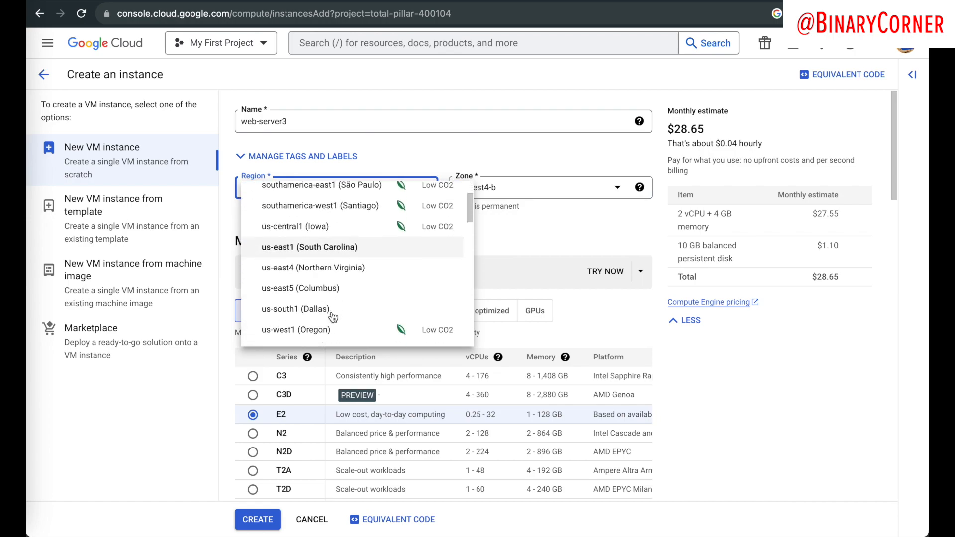
left_click(333, 308)
scroll(332, 317, "down", 2)
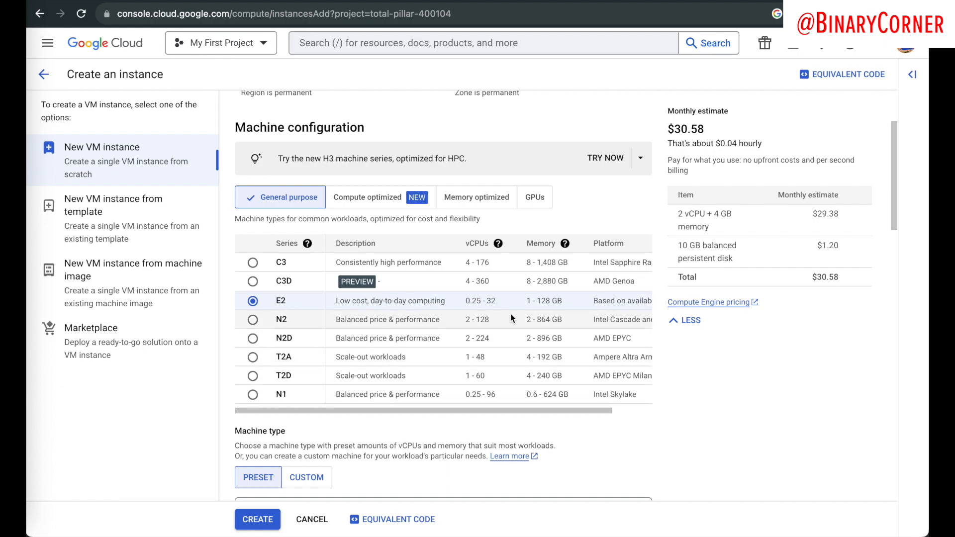
Step: Change the machine type from e2-medium to the shared-core e2-small
scroll(386, 304, "down", 4)
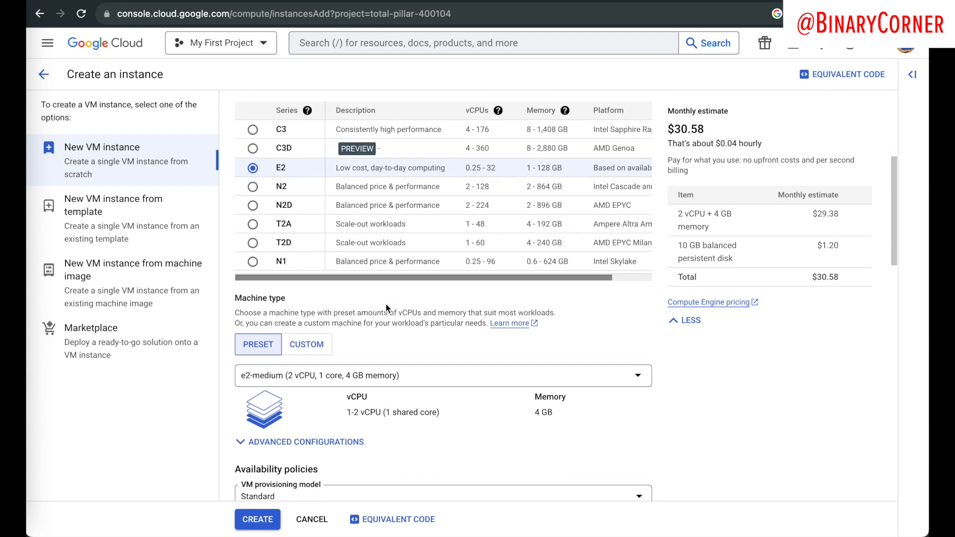
scroll(386, 305, "down", 1)
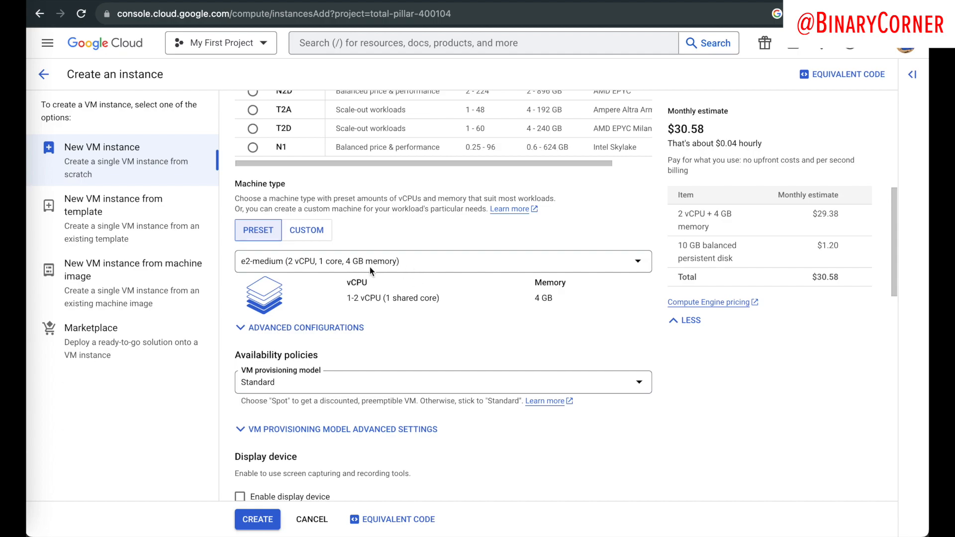
left_click(356, 263)
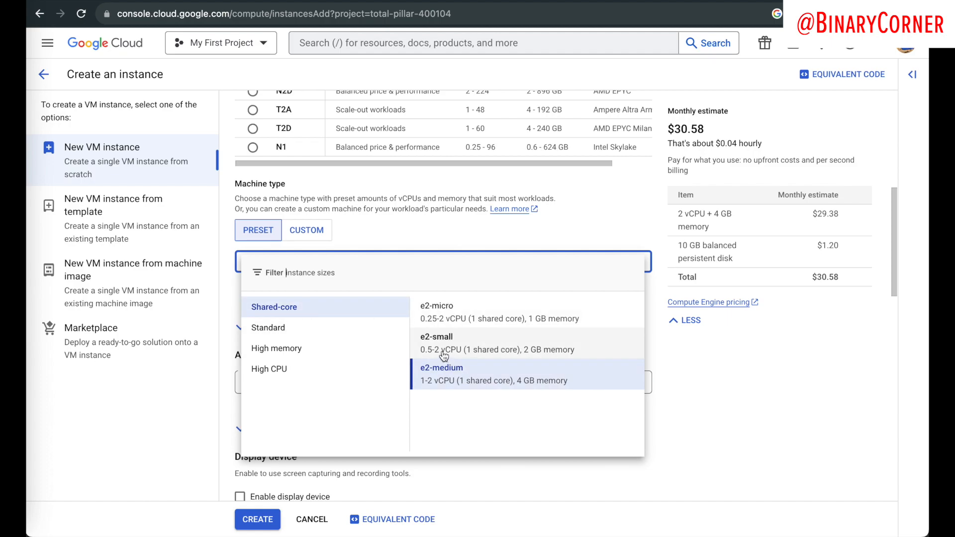
left_click(537, 351)
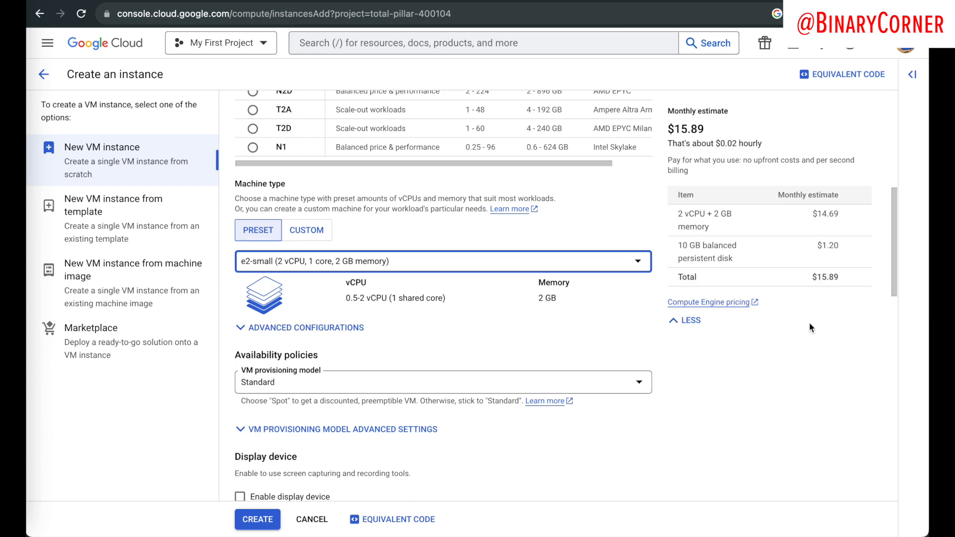
Step: Review the new $15.89 monthly estimate and confirm e2-small remains selected
left_click_drag(844, 280, 661, 174)
left_click(736, 185)
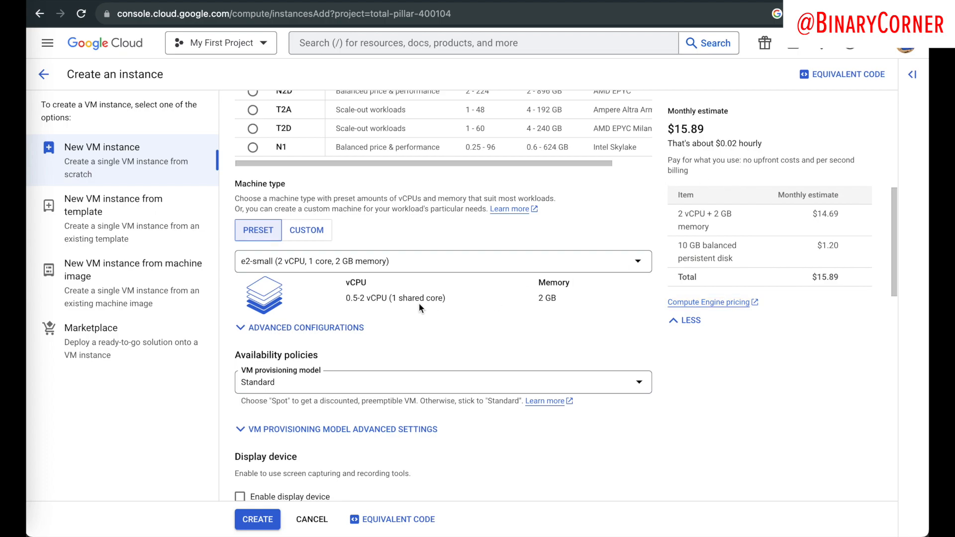
left_click(843, 281)
left_click(843, 308)
left_click(530, 268)
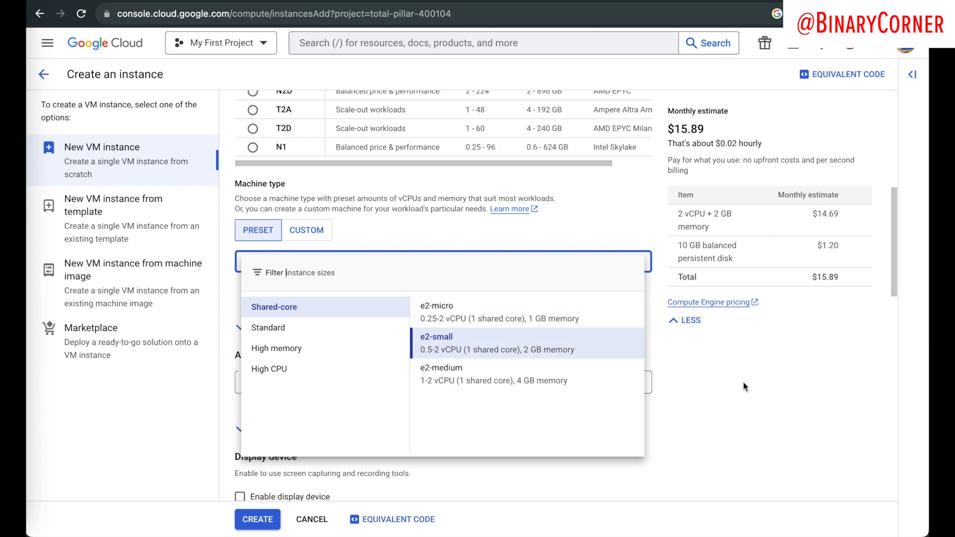
left_click(752, 392)
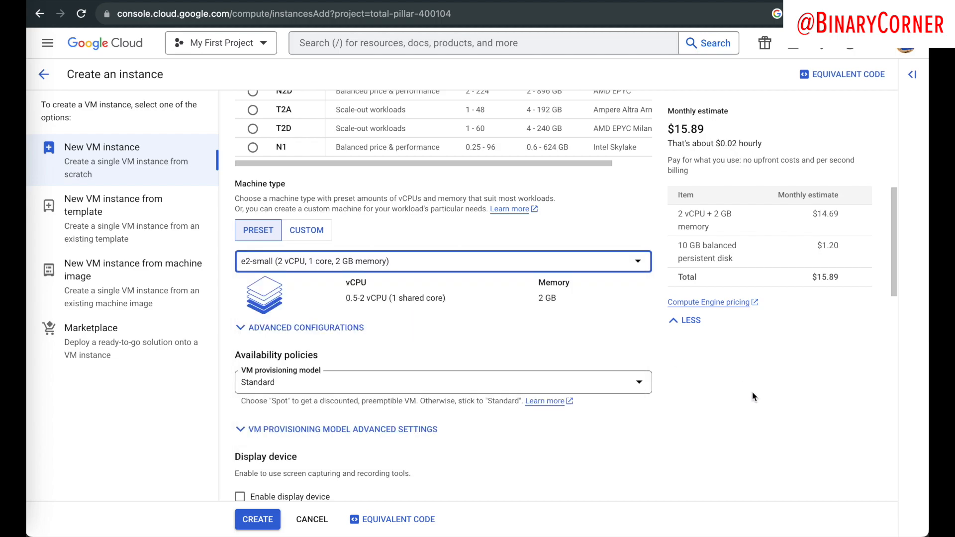
left_click(855, 281)
scroll(383, 348, "down", 2)
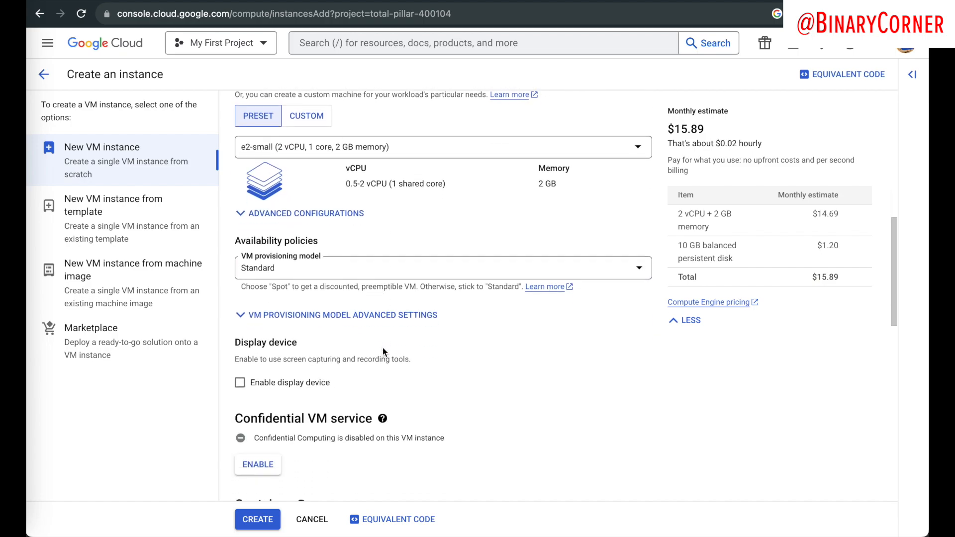
Step: Keep the Standard VM provisioning model and move down to the Boot disk section
scroll(383, 347, "down", 1)
left_click(285, 257)
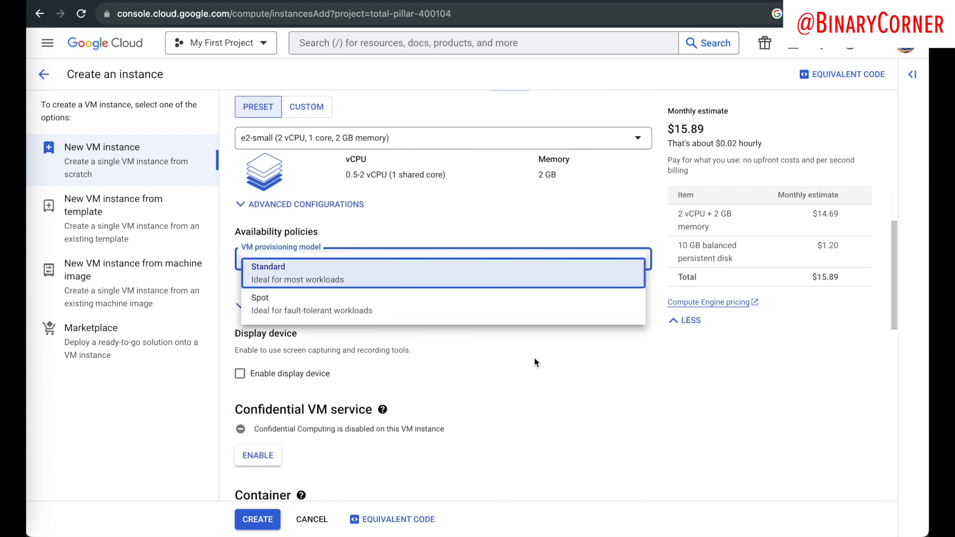
left_click(289, 266)
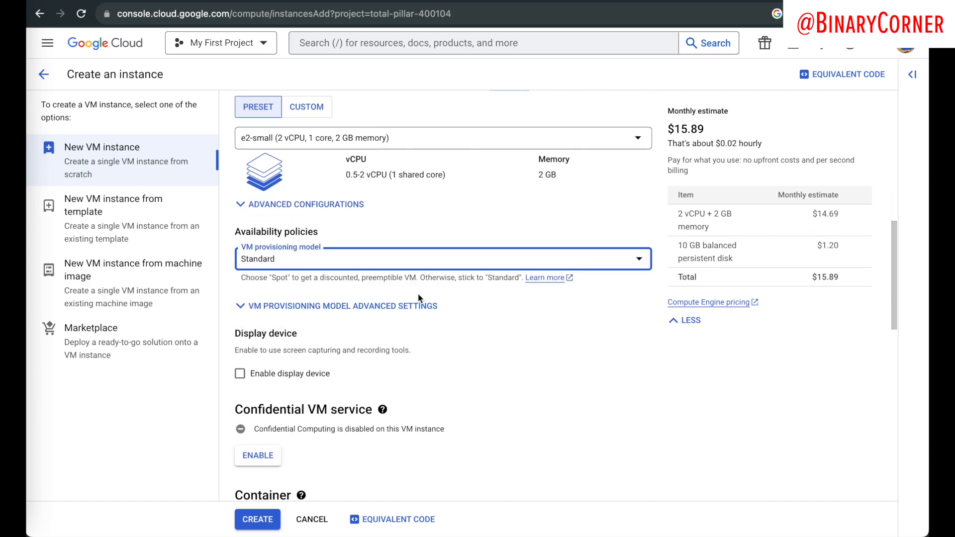
scroll(510, 315, "down", 2)
scroll(331, 288, "down", 1)
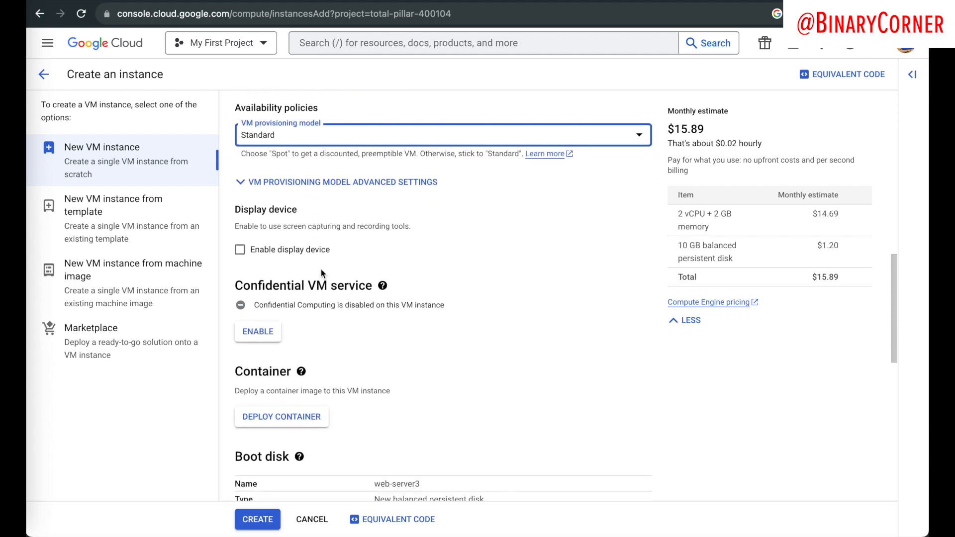
scroll(277, 251, "down", 3)
scroll(279, 250, "down", 2)
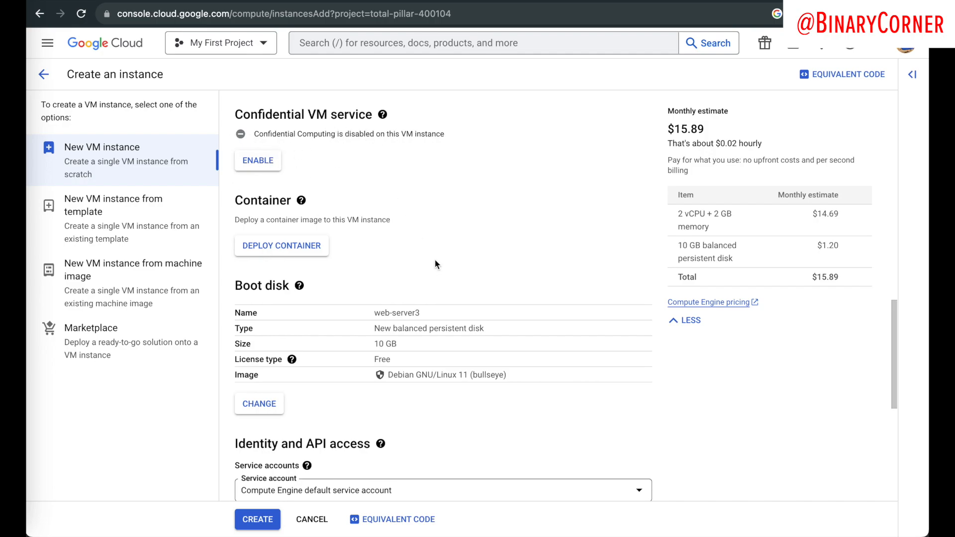
scroll(435, 260, "down", 1)
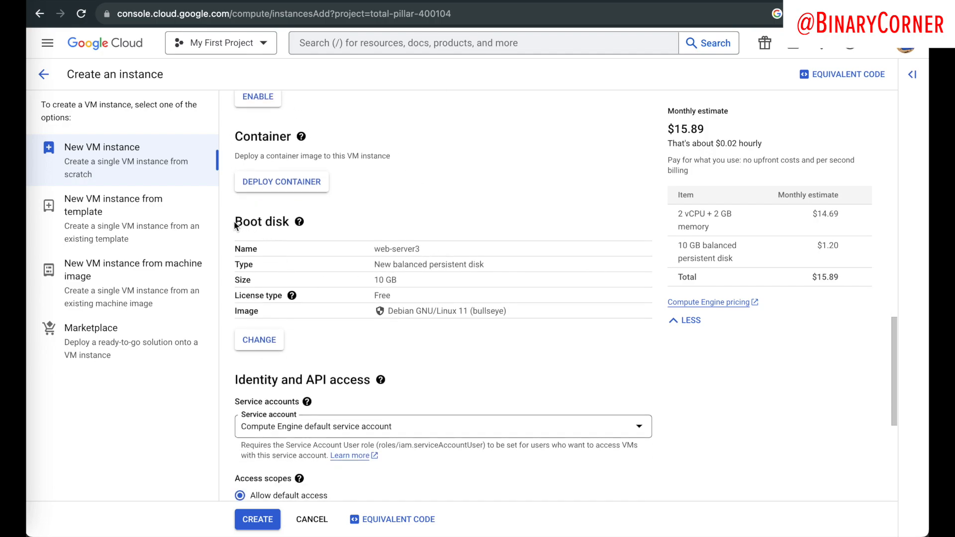
left_click_drag(234, 225, 332, 226)
left_click(332, 220)
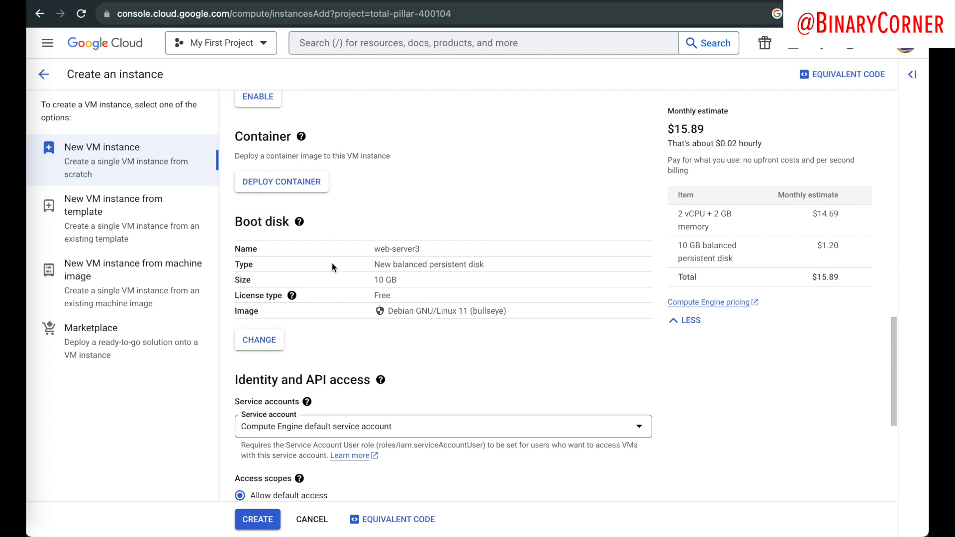
Step: Set the boot image to Debian GNU/Linux 12 (bookworm) with a 10 GB disk
left_click(246, 342)
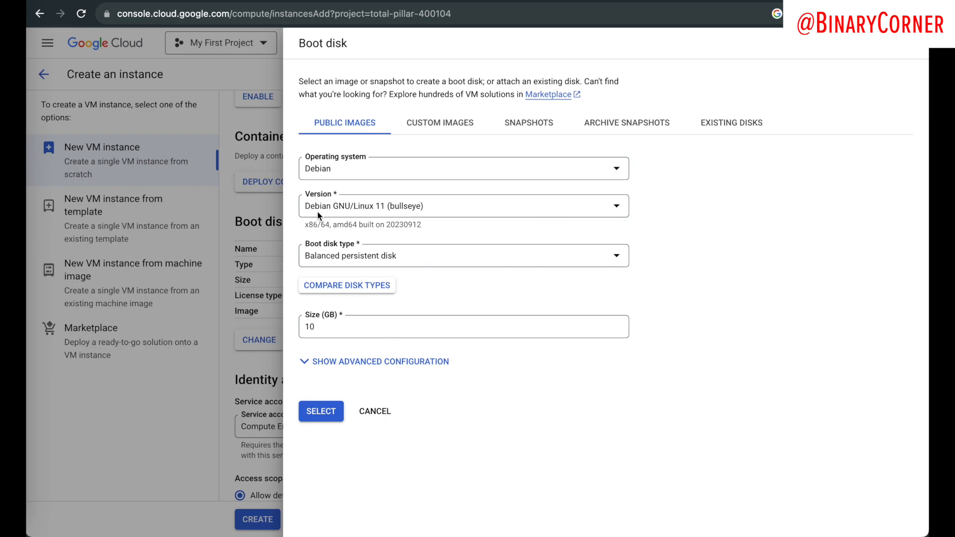
left_click(379, 206)
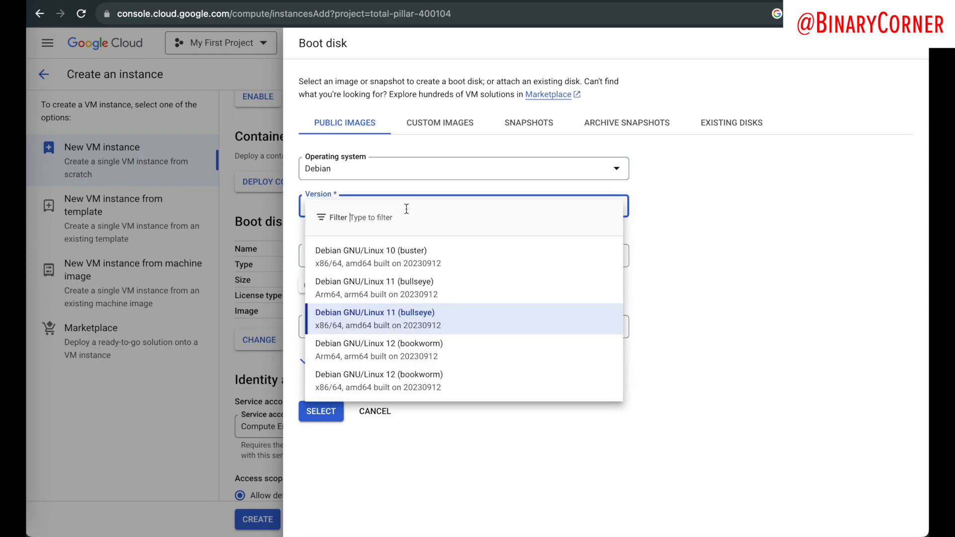
left_click(346, 383)
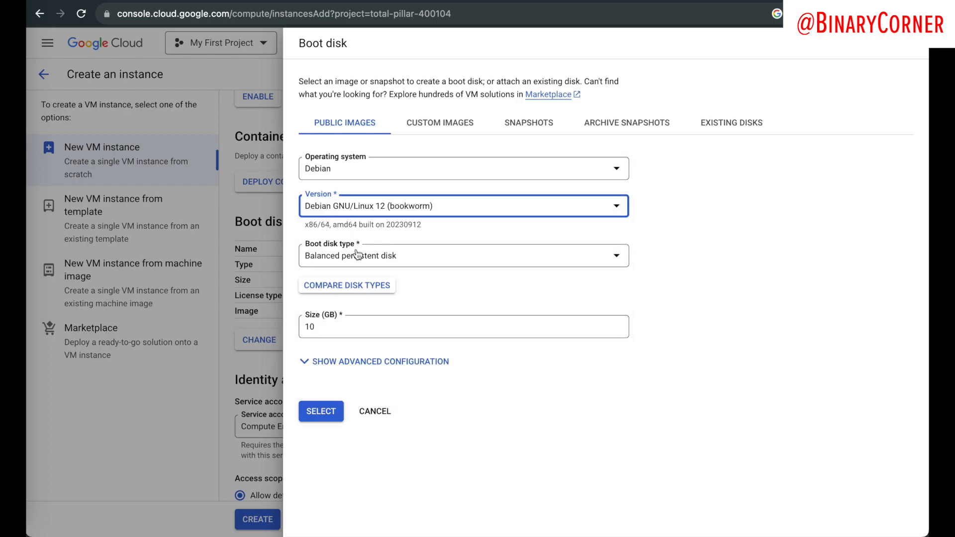
double_click(327, 332)
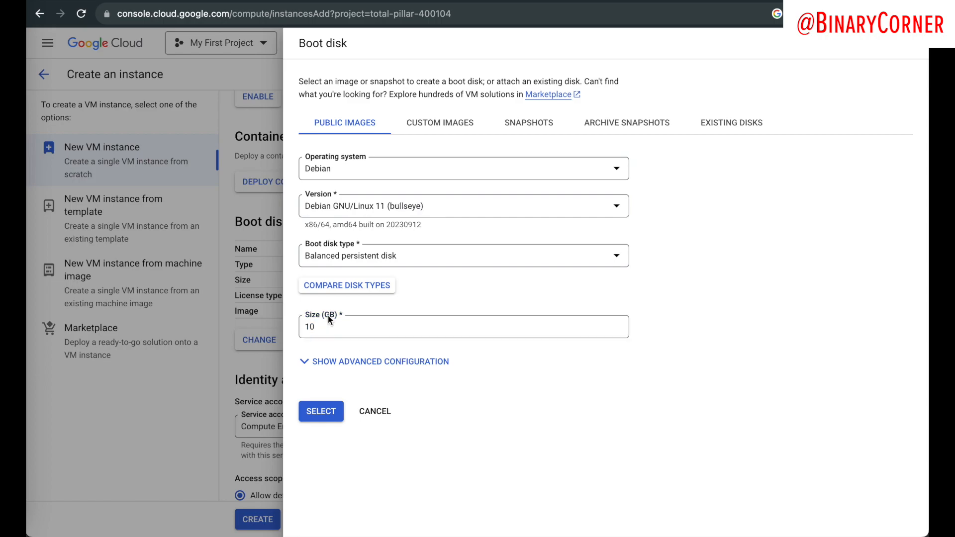
double_click(358, 326)
left_click(392, 327)
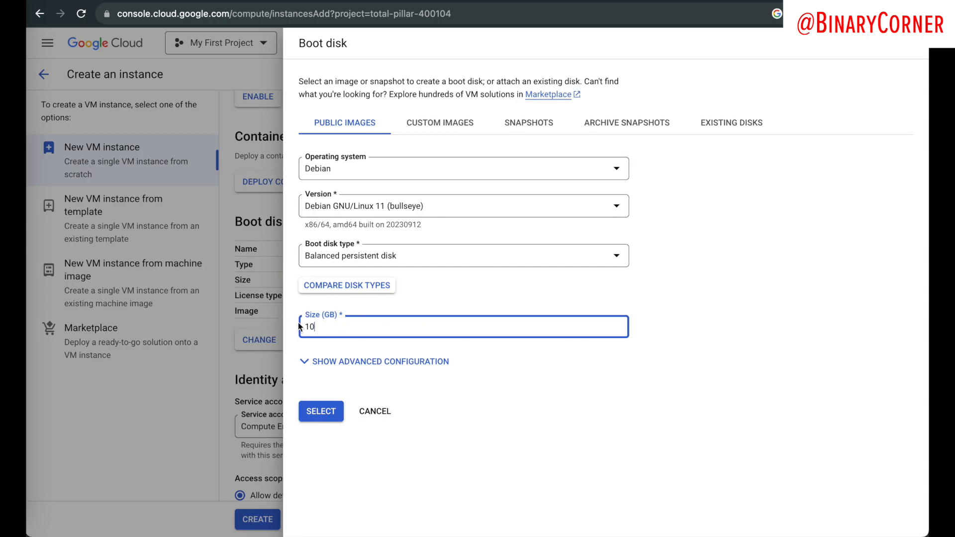
left_click(266, 305)
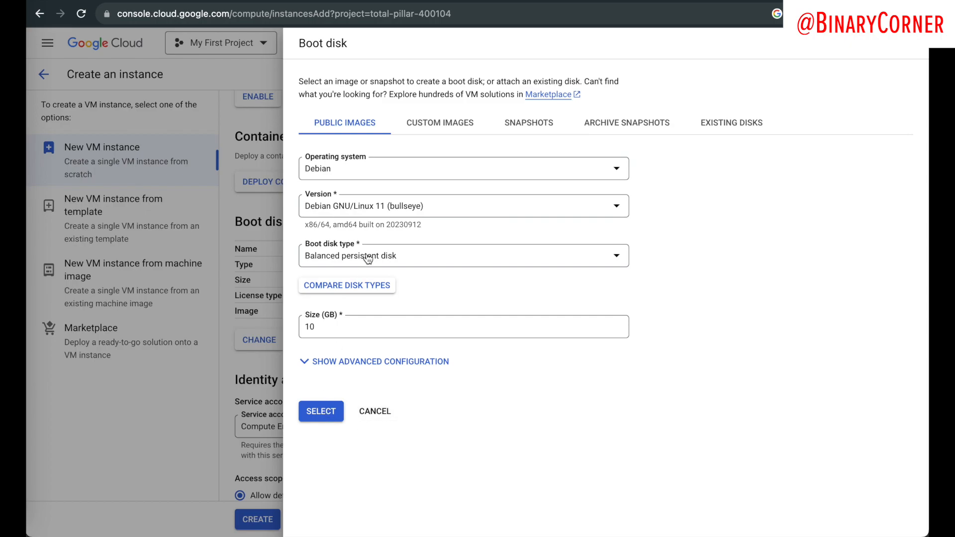
left_click(368, 215)
left_click(361, 381)
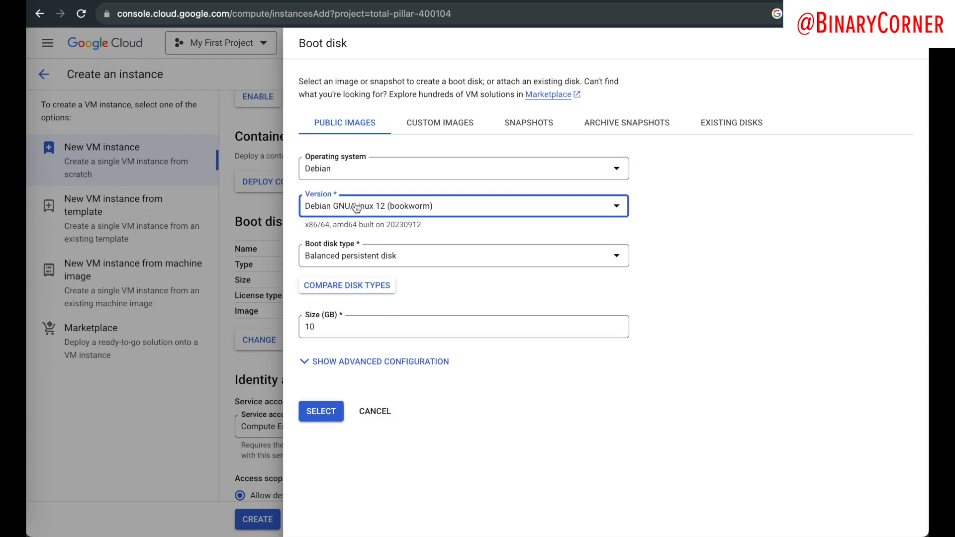
left_click(320, 411)
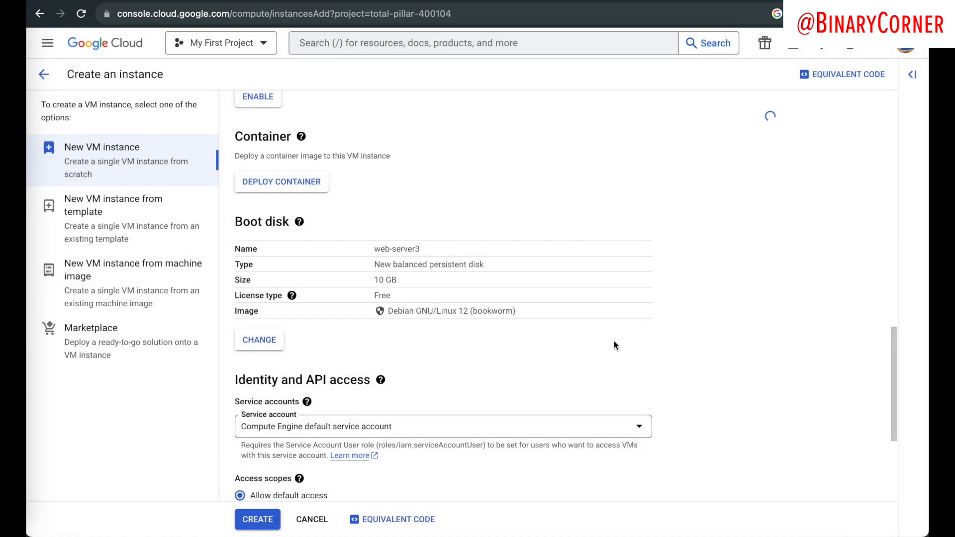
Step: Allow HTTP and HTTPS traffic in the firewall settings and create web-server3
scroll(478, 332, "down", 5)
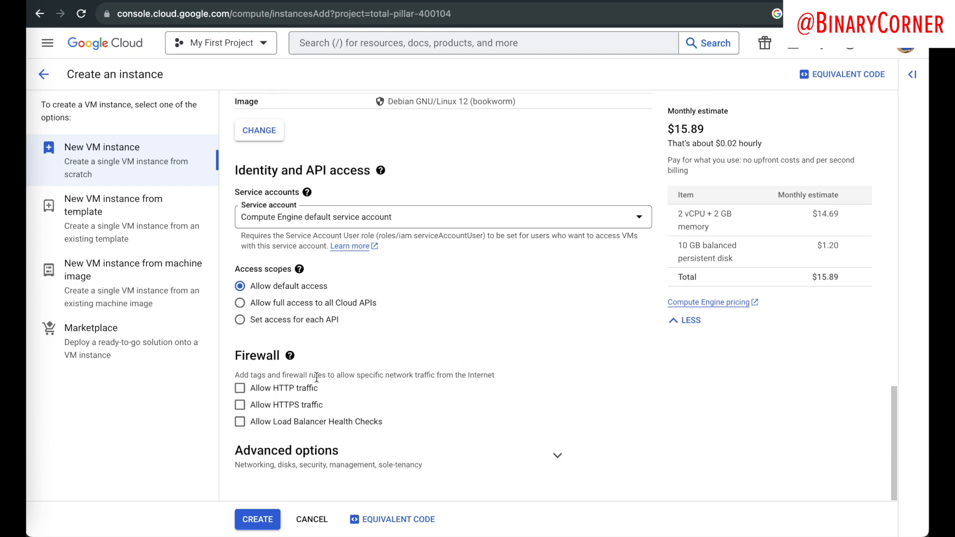
left_click(240, 389)
left_click(240, 406)
left_click(251, 518)
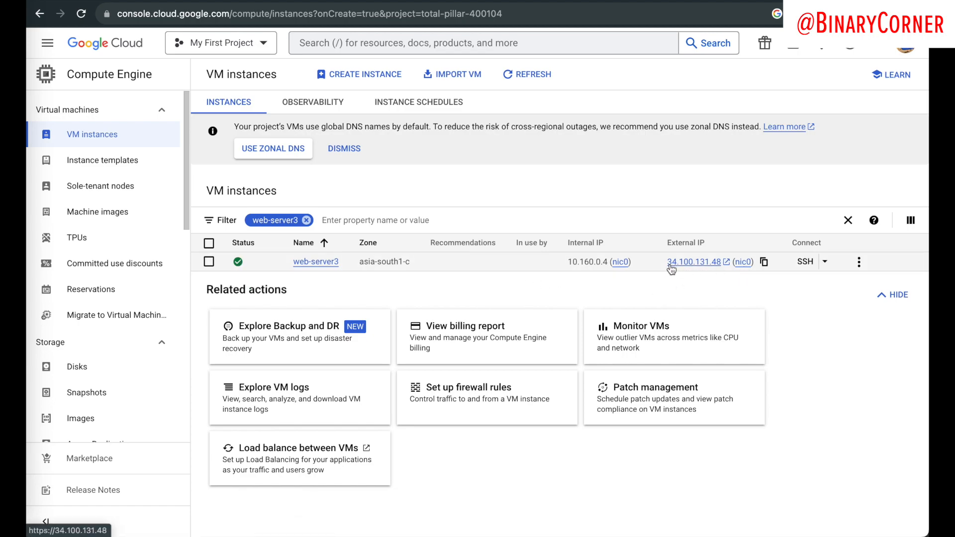
right_click(692, 265)
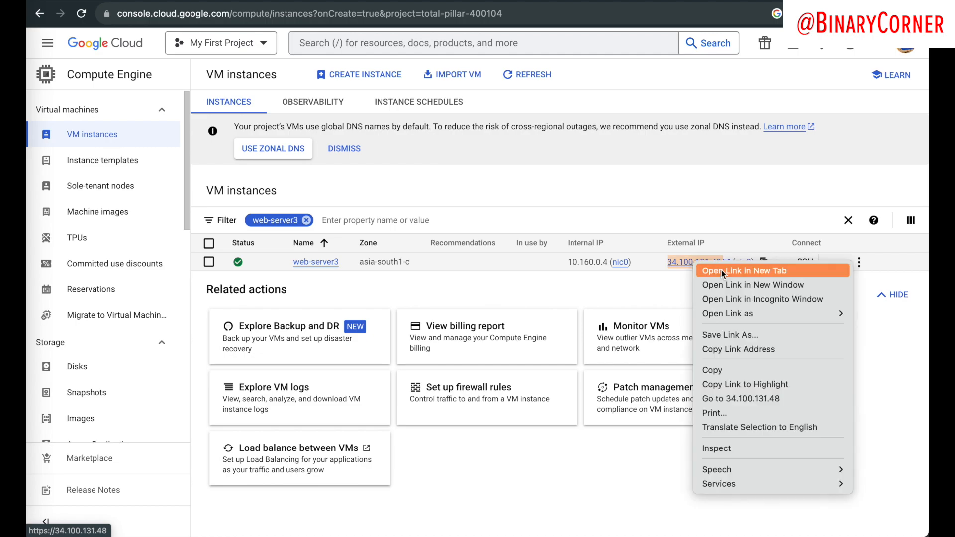
left_click(712, 270)
left_click(255, 0)
key("super+r")
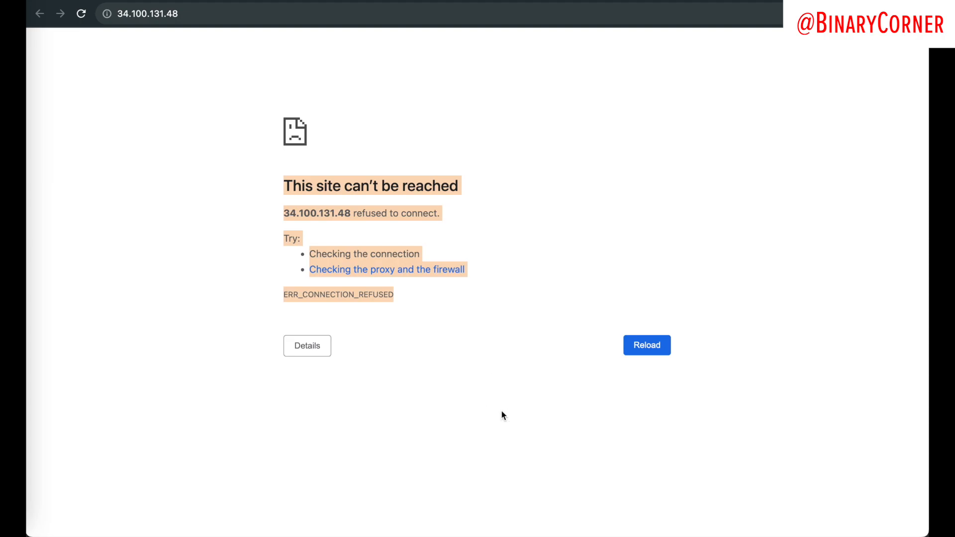
left_click(122, 13)
left_click(222, 94)
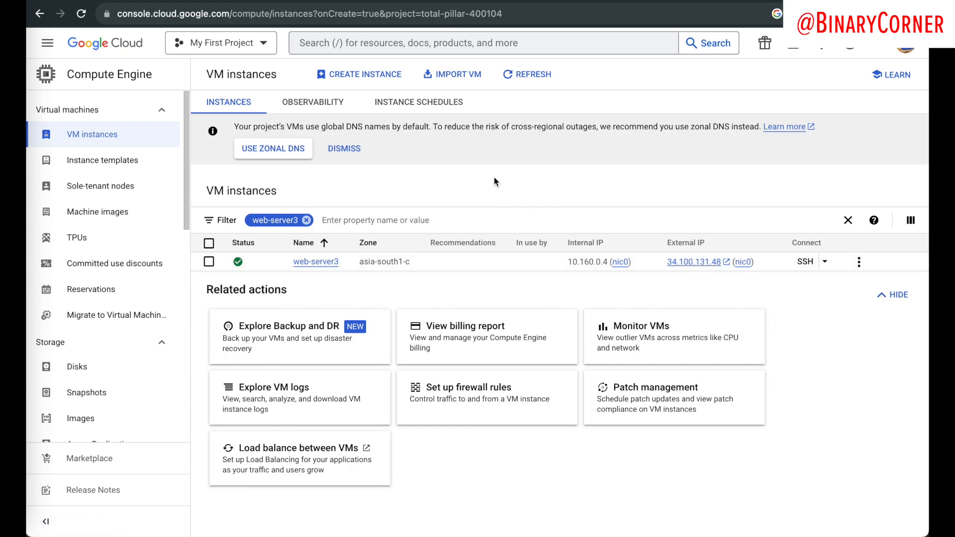
Step: Search 'network' to reach VPC networks and dismiss the satisfaction survey
key("slash")
type("network")
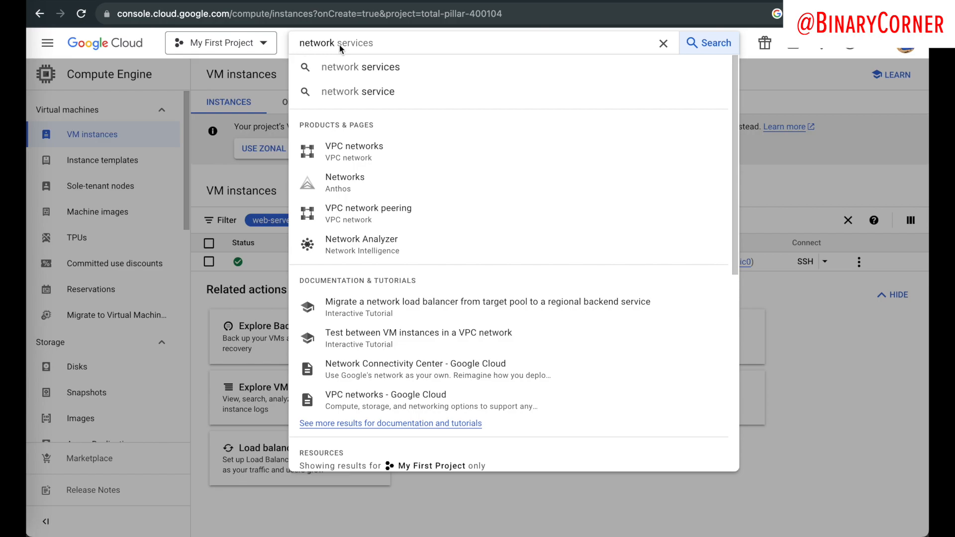
left_click(355, 156)
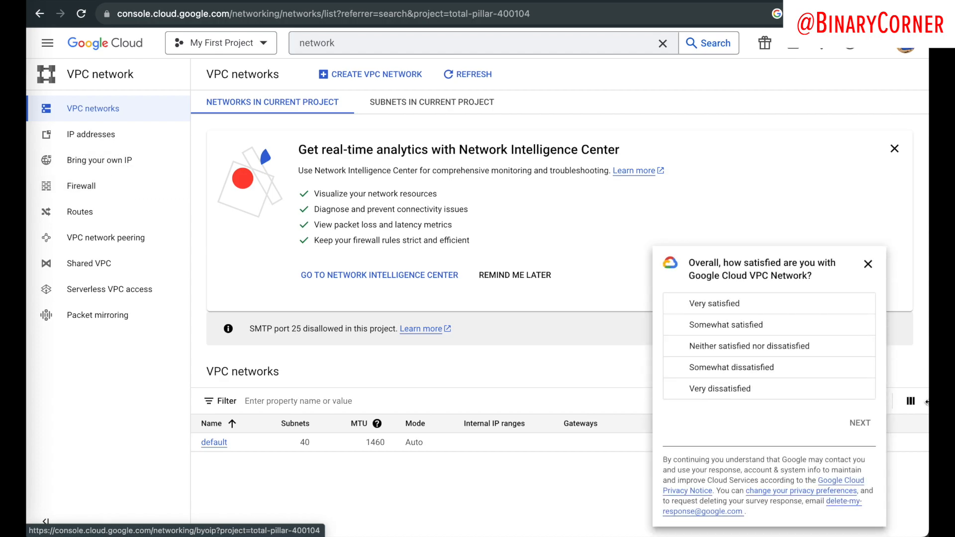
left_click(868, 264)
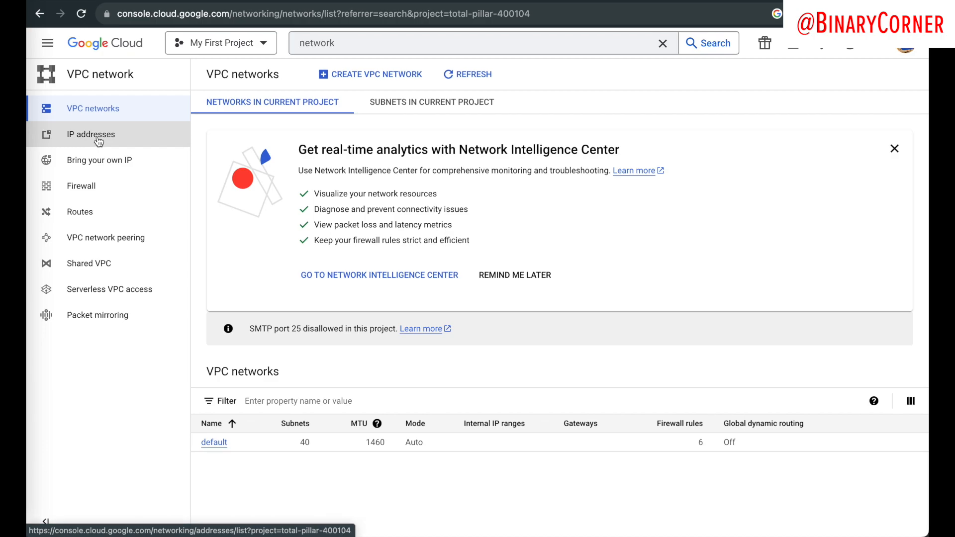
Step: Open IP addresses and compare static webserver-ip with ephemeral 34.100.131.48
left_click(99, 142)
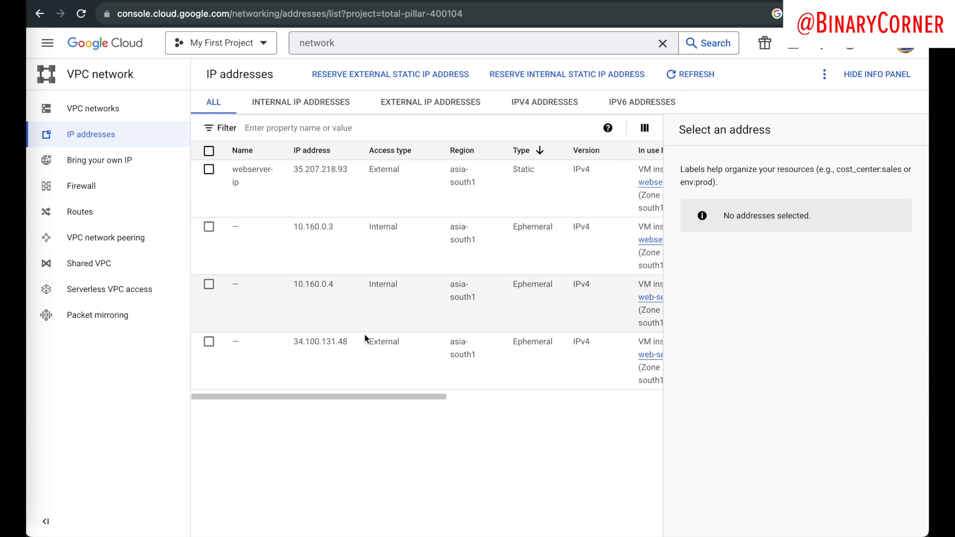
left_click_drag(293, 343, 408, 347)
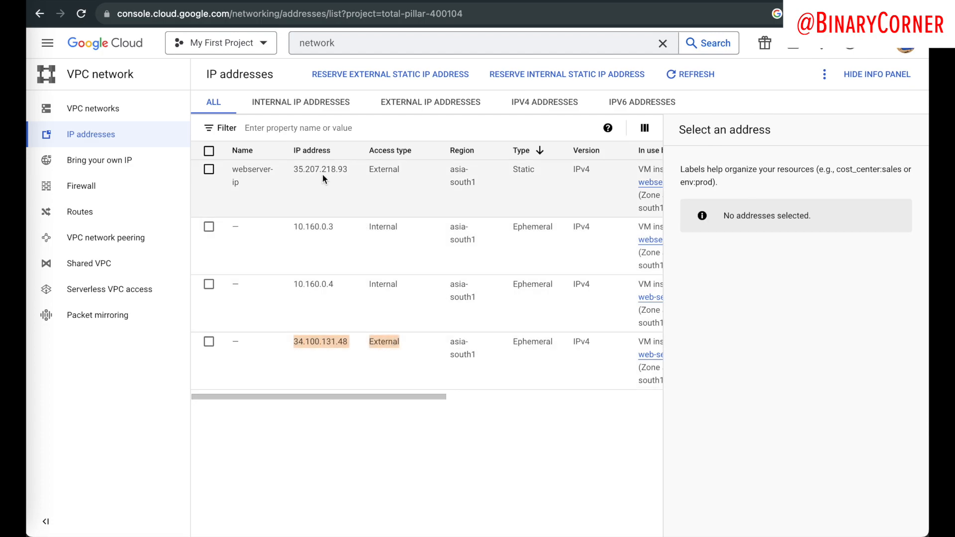
left_click_drag(294, 172, 591, 186)
left_click(328, 350)
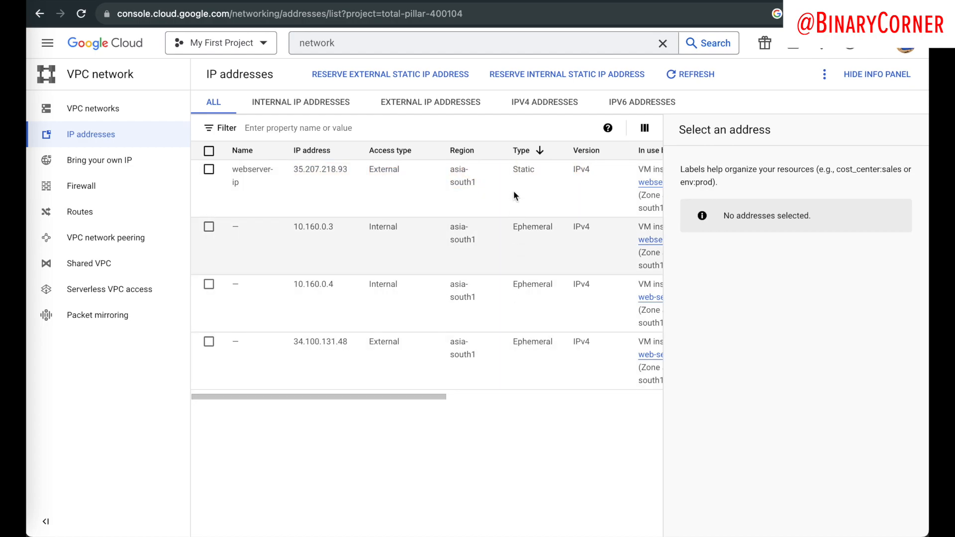
left_click_drag(512, 174, 547, 175)
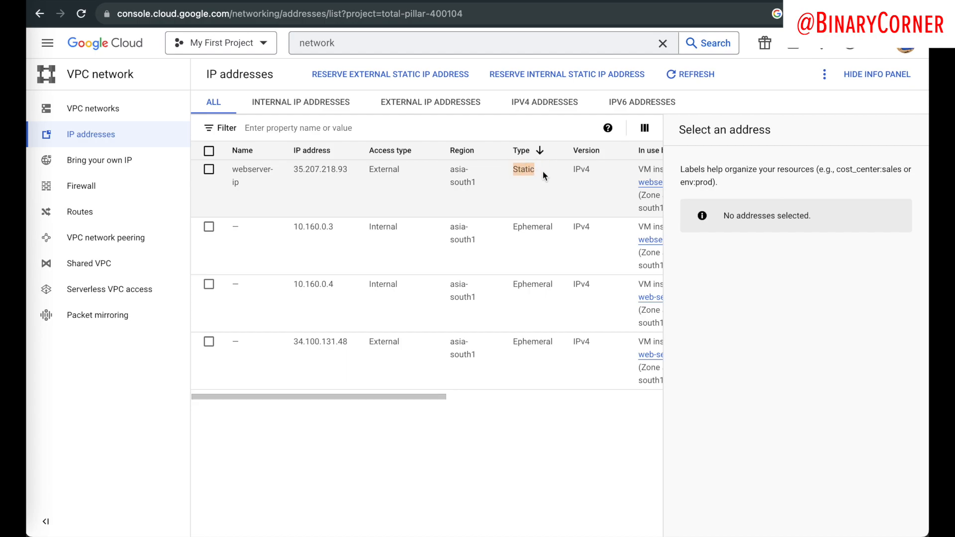
left_click(528, 341)
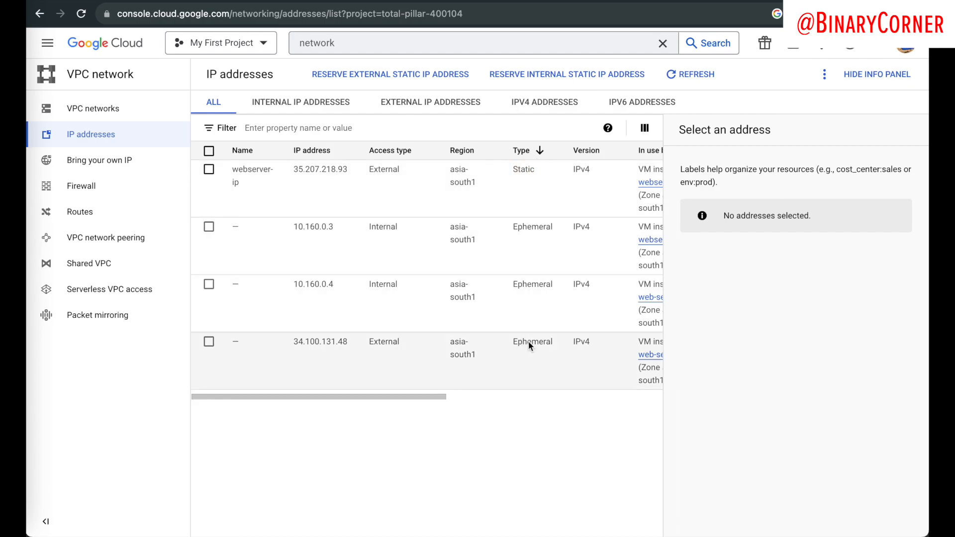
left_click_drag(522, 347, 570, 343)
left_click(503, 429)
scroll(349, 369, "right", 5)
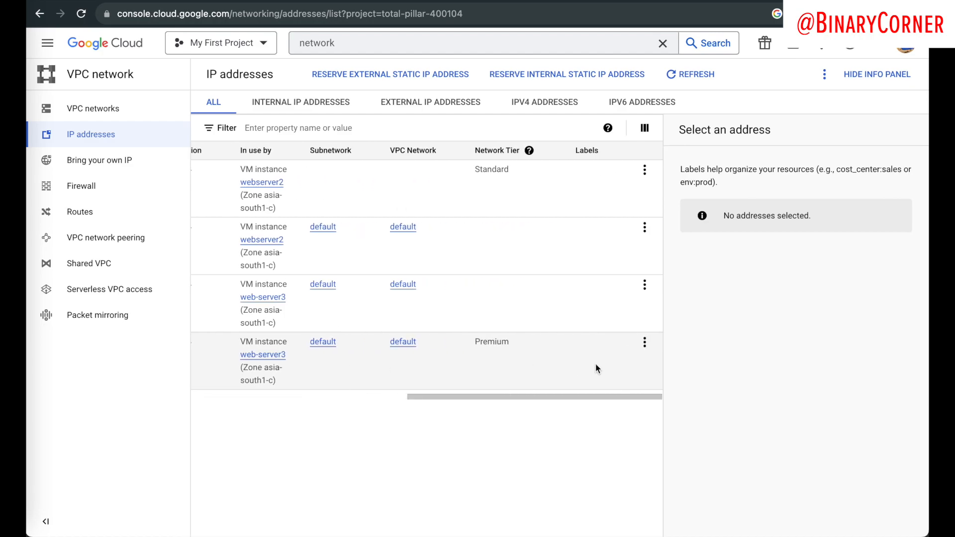
Step: Promote 34.100.131.48 to a static address named webserver3-ip
left_click(645, 343)
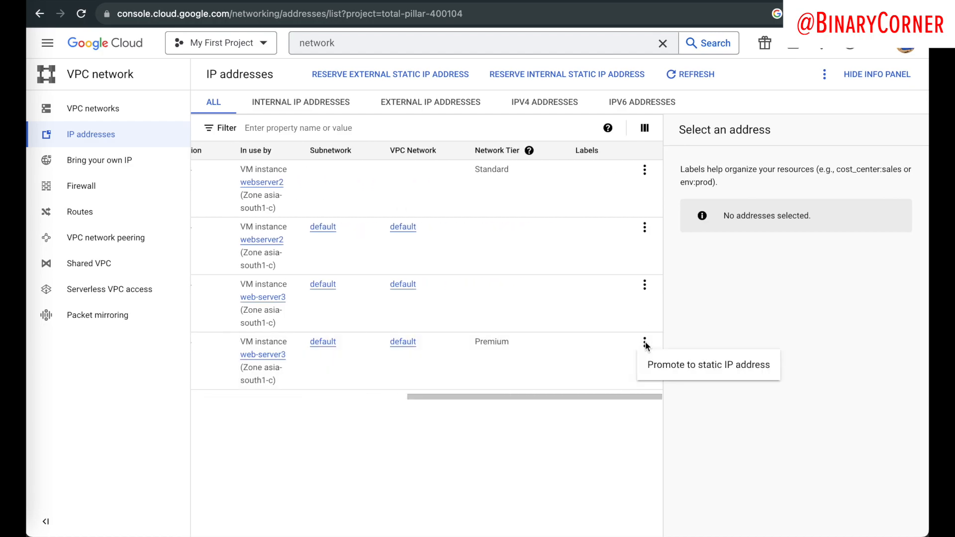
left_click(663, 368)
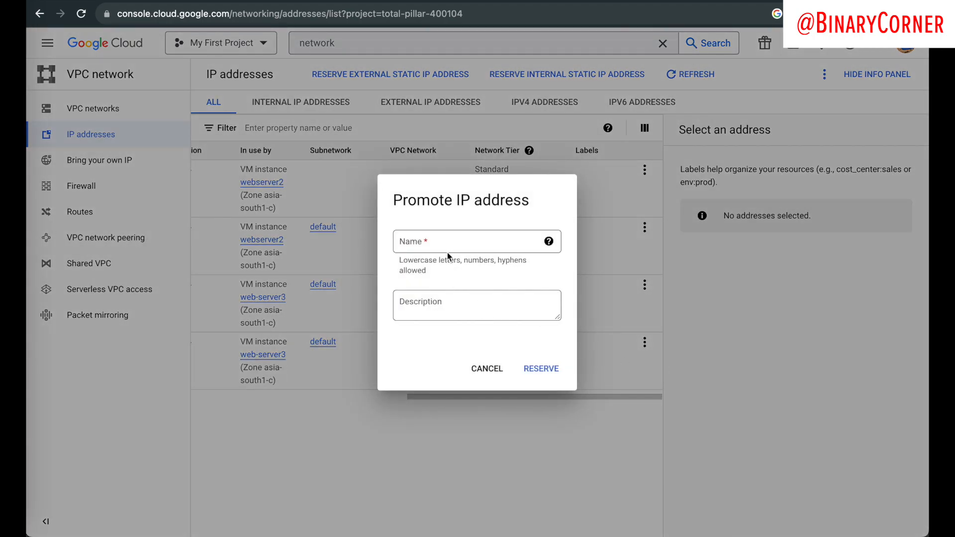
left_click(442, 248)
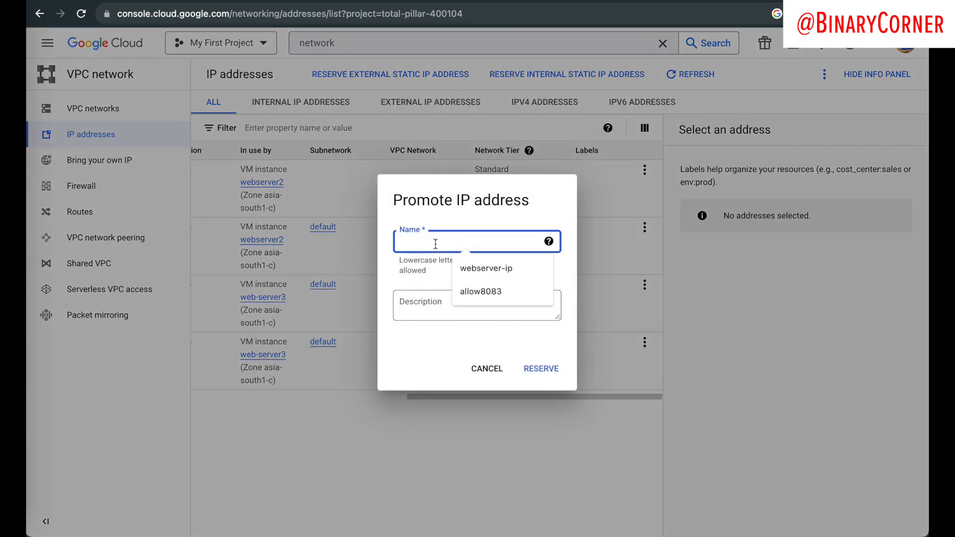
type("web")
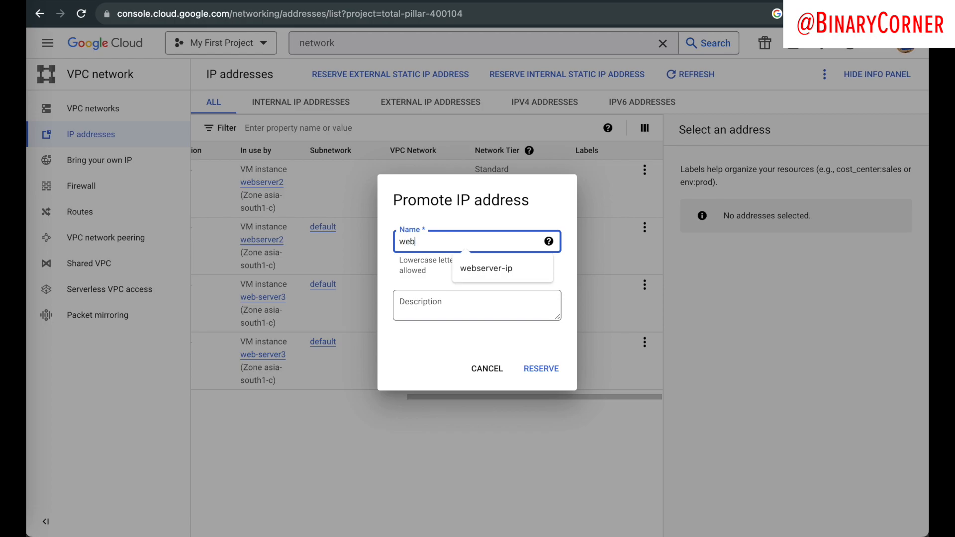
type("server3Ip")
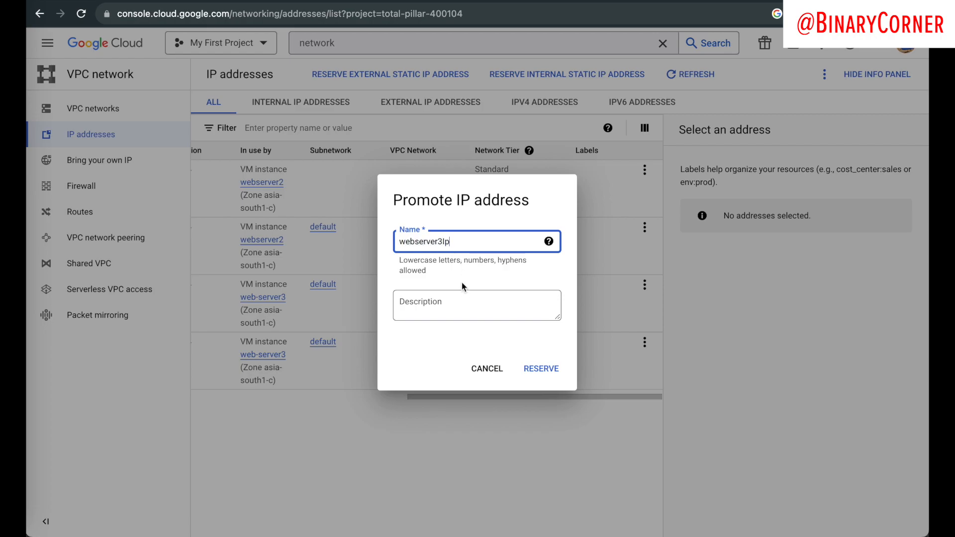
key("Return")
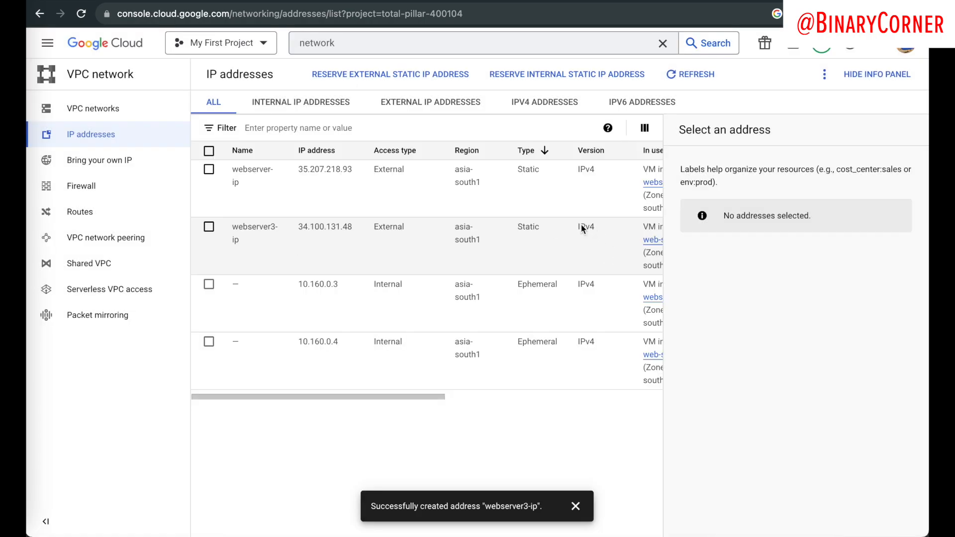
left_click_drag(518, 228, 567, 229)
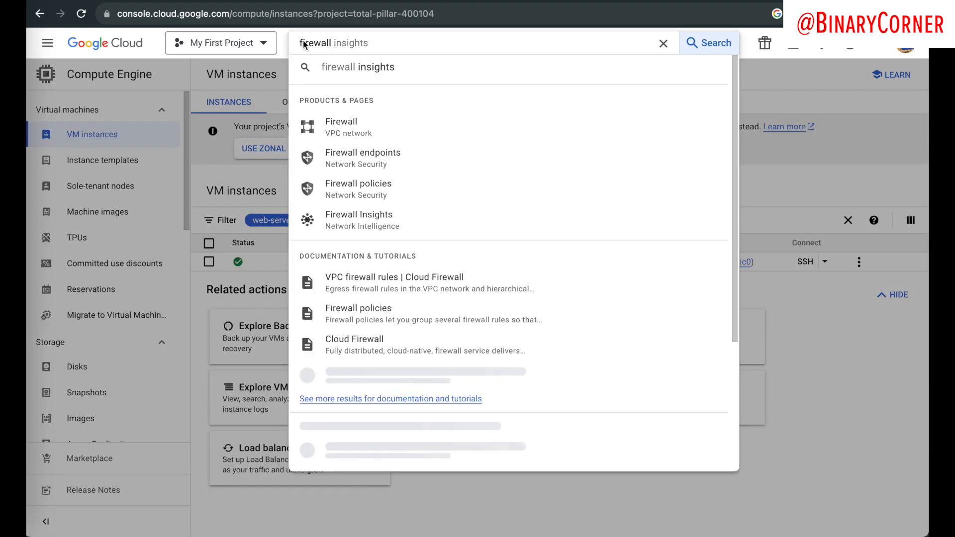
Step: Go to the VPC Firewall page and dismiss the page-moved notice
left_click_drag(303, 43, 336, 43)
left_click(359, 133)
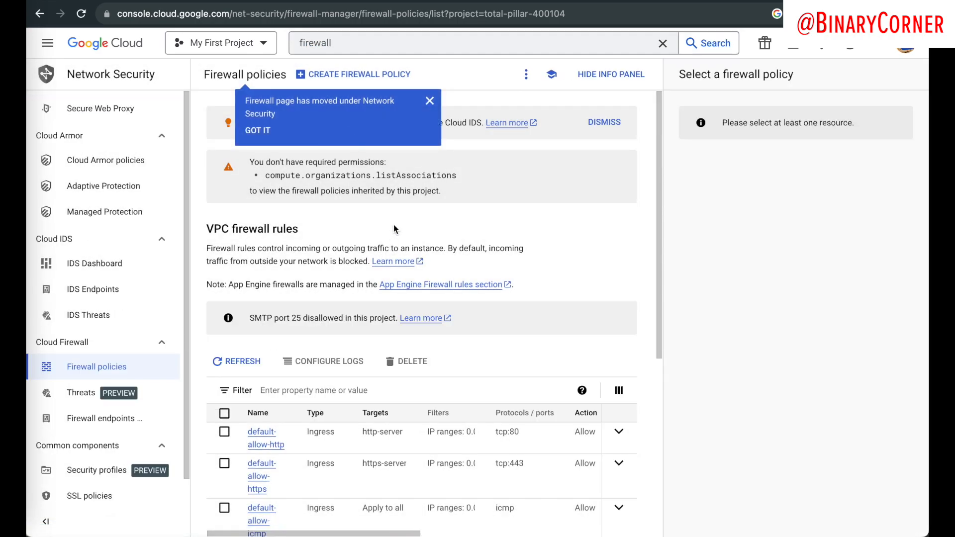
left_click(429, 101)
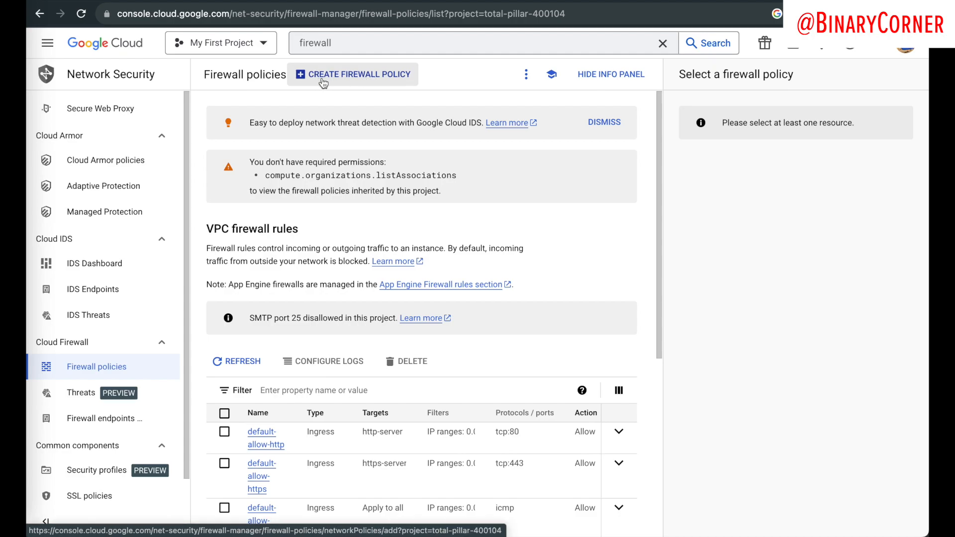
Step: Create a Global network firewall policy named web-policy and proceed to its rules
left_click(349, 80)
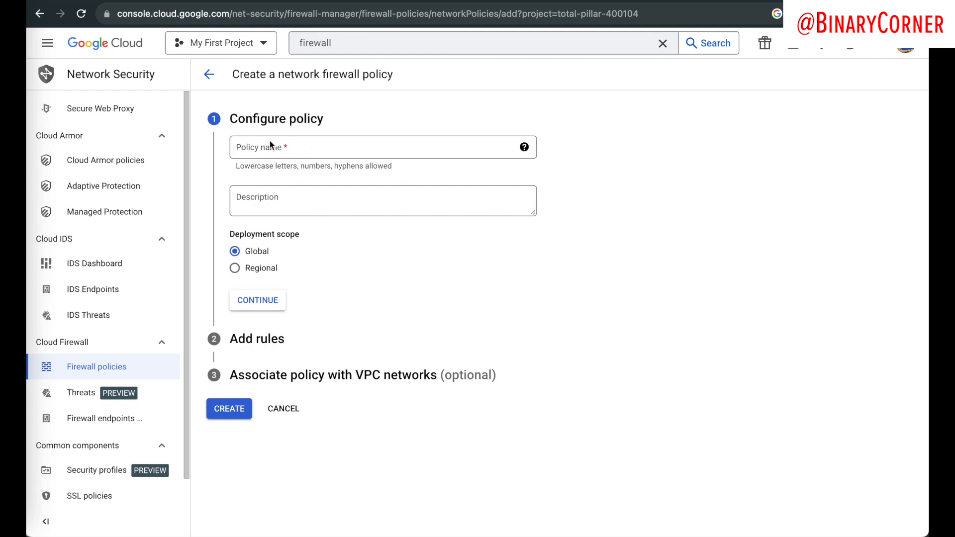
left_click(265, 149)
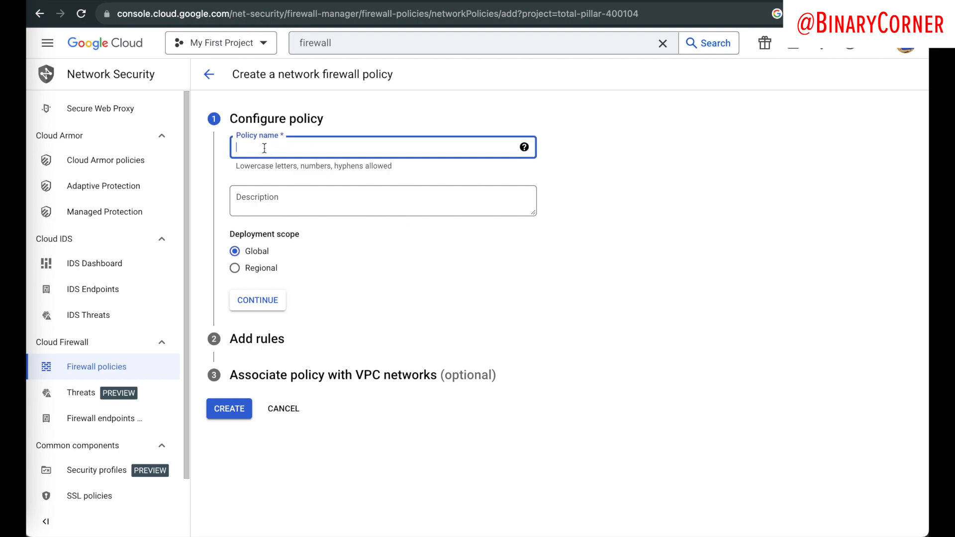
type("web")
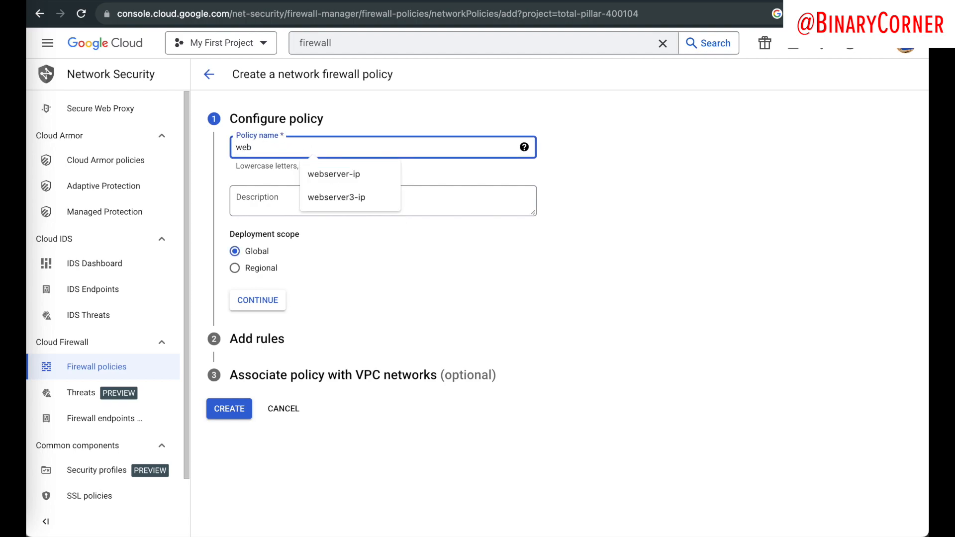
type("-policy")
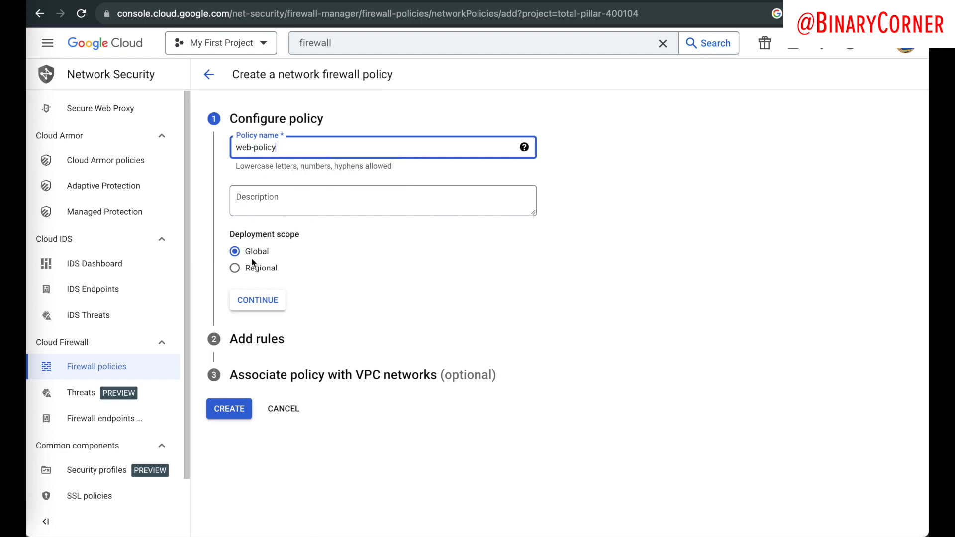
left_click(256, 301)
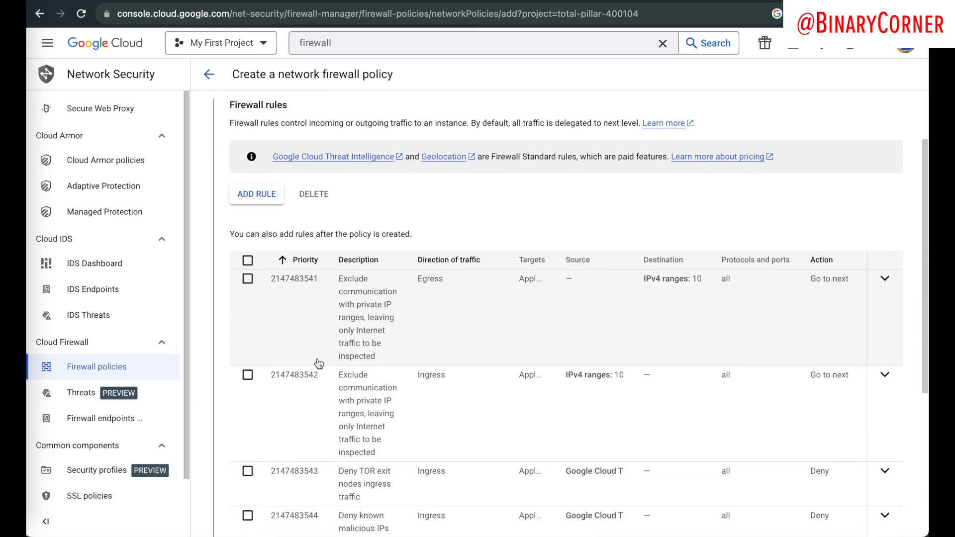
scroll(329, 378, "down", 5)
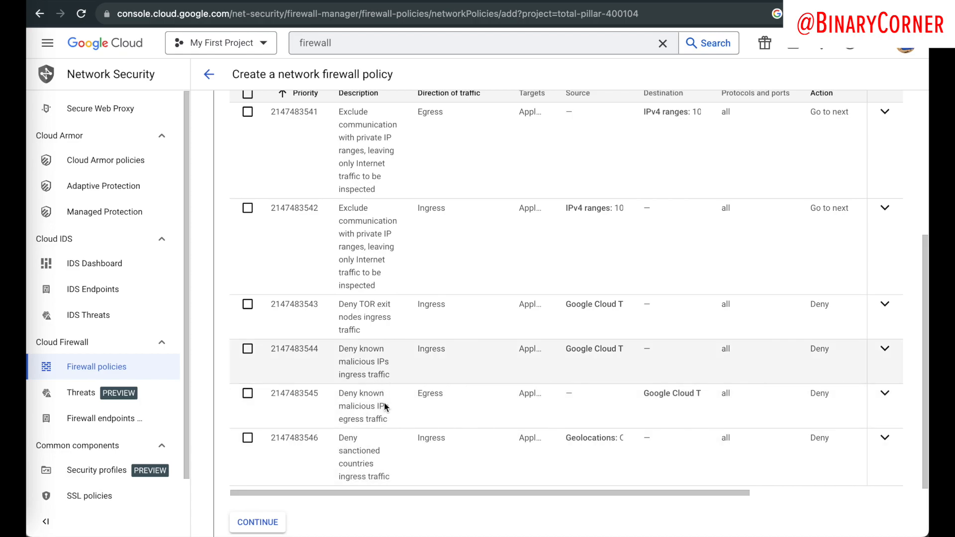
scroll(375, 314, "up", 2)
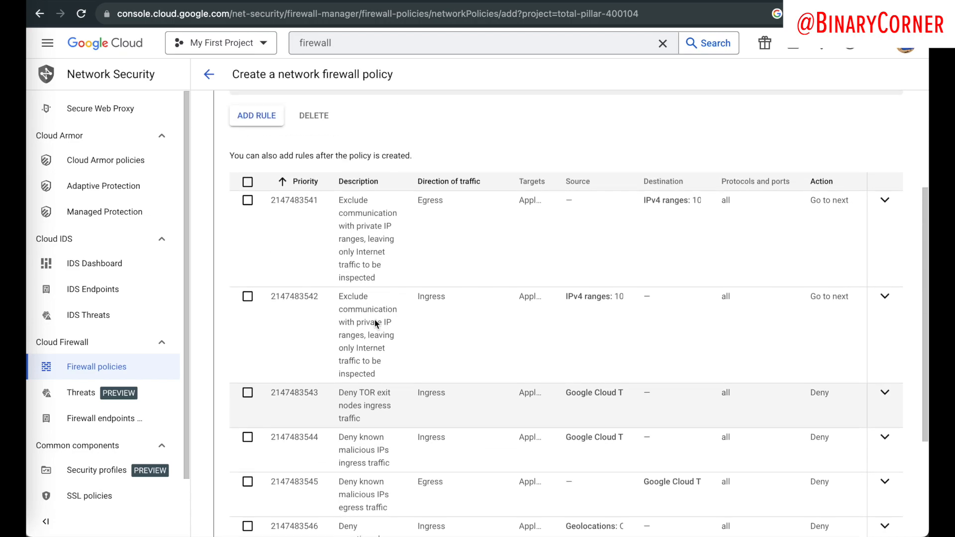
scroll(377, 323, "up", 3)
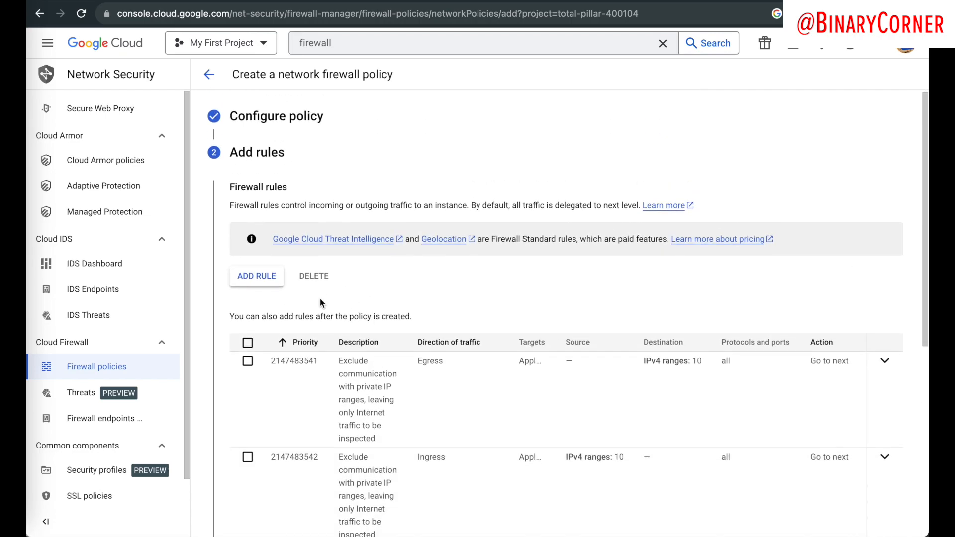
left_click(250, 270)
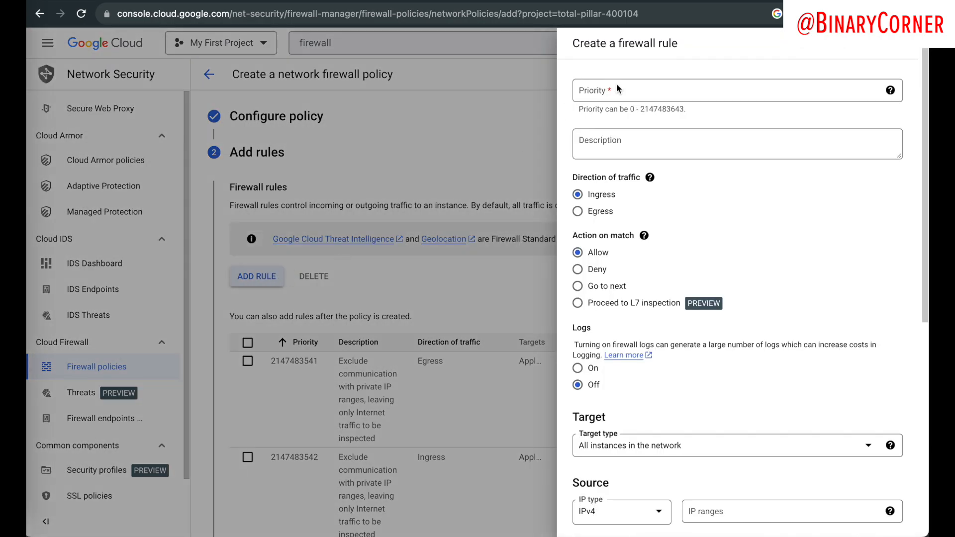
double_click(655, 109)
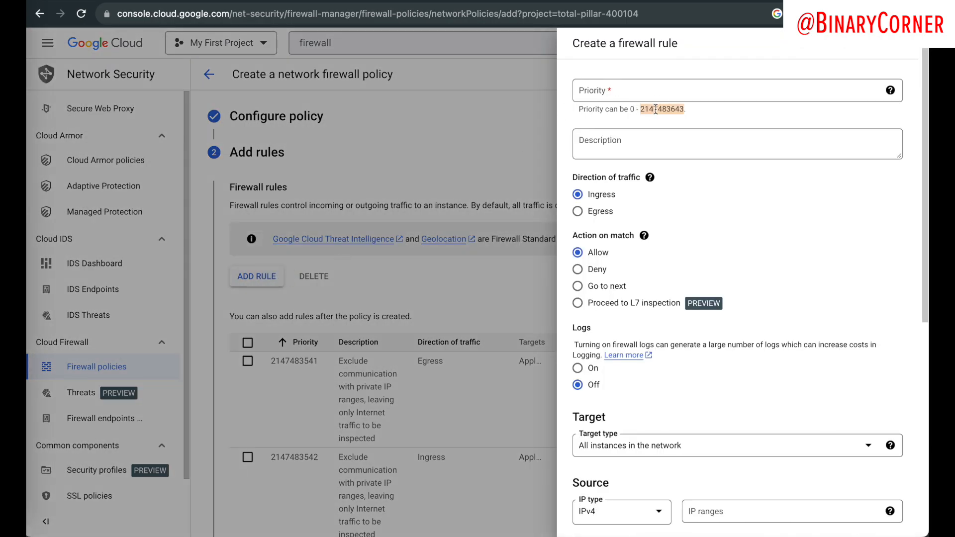
right_click(657, 108)
left_click(680, 142)
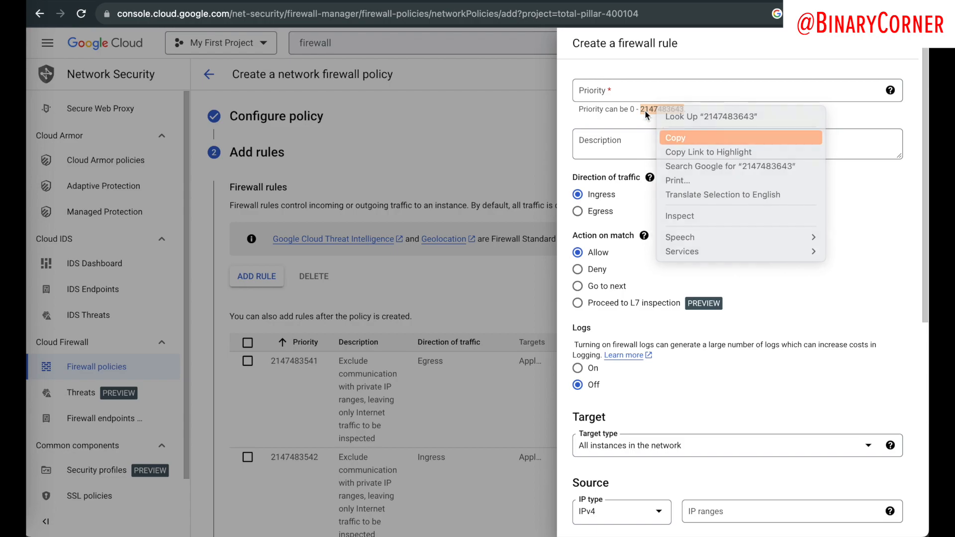
left_click(619, 92)
key("ctrl+v")
scroll(654, 335, "down", 8)
scroll(634, 302, "up", 4)
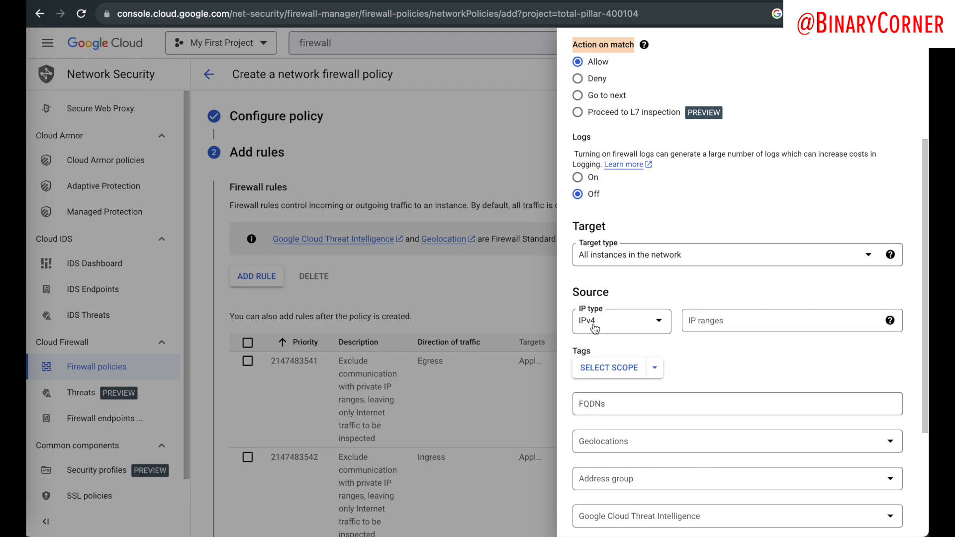
Step: Set the rule's source IP range to 0.0.0.0/0
left_click(692, 324)
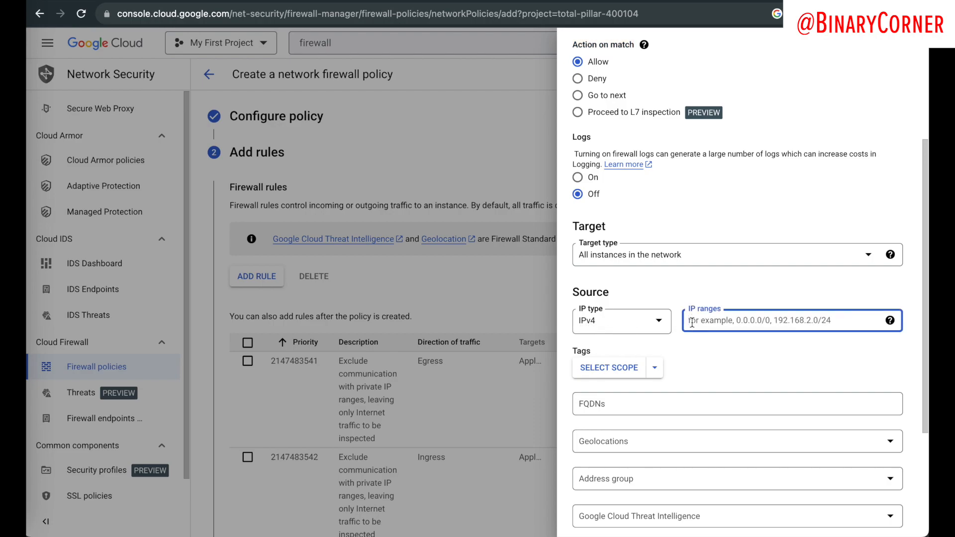
type("0.0.0.0")
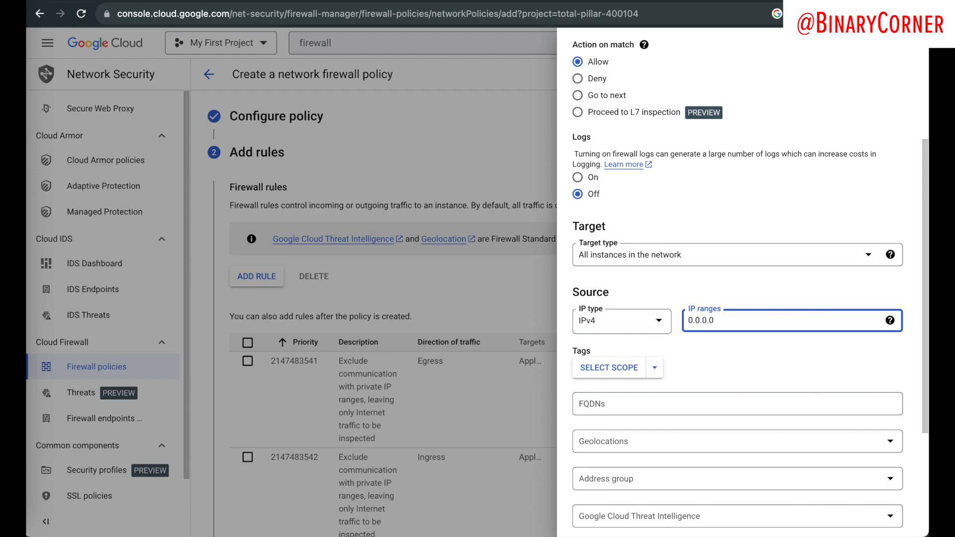
left_click(693, 295)
scroll(686, 284, "down", 3)
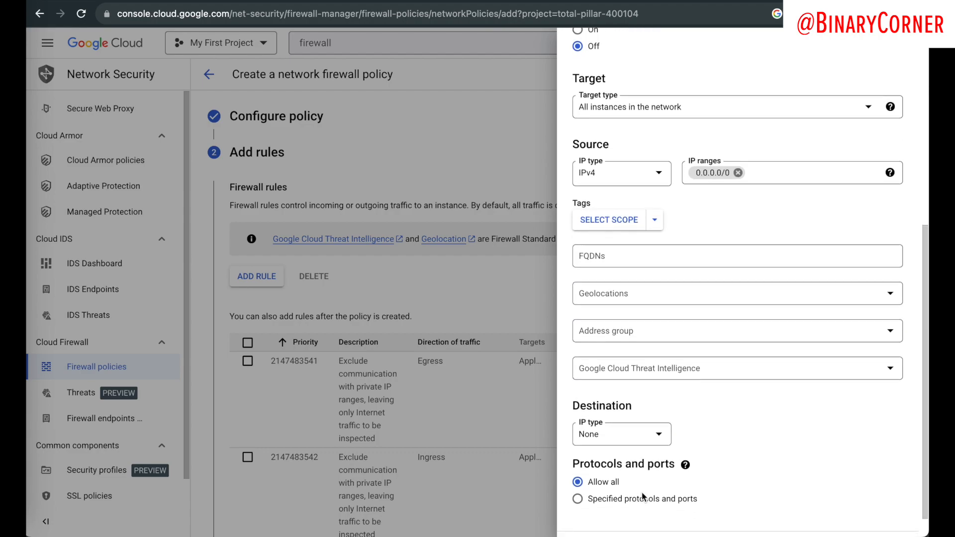
Step: Restrict the rule to TCP ports 21 and 8083, then tick the new ingress rule
left_click(578, 498)
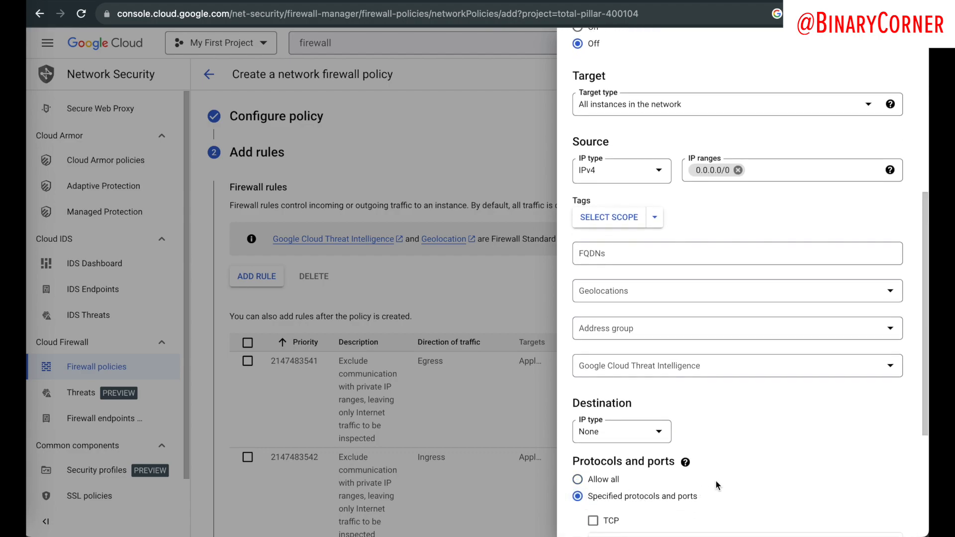
scroll(715, 481, "down", 4)
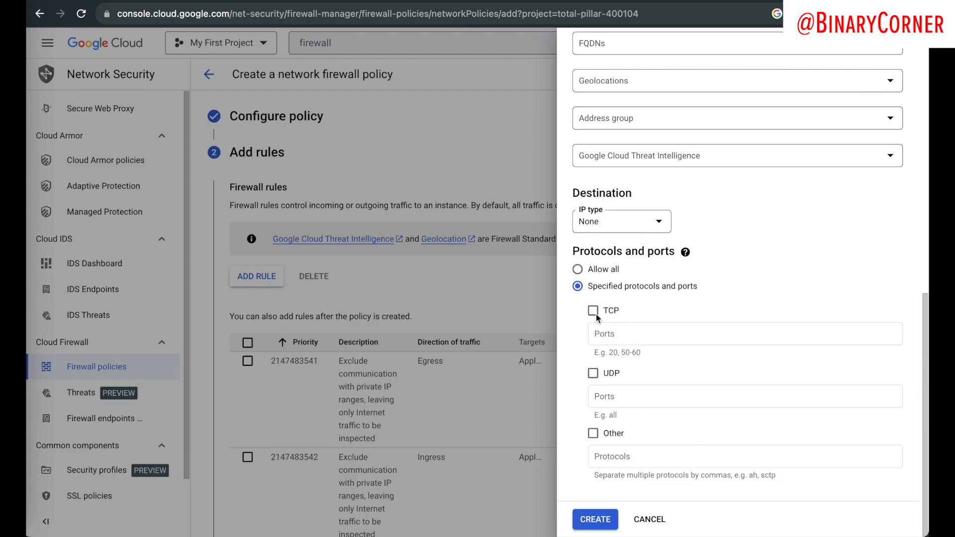
left_click(593, 311)
left_click(611, 336)
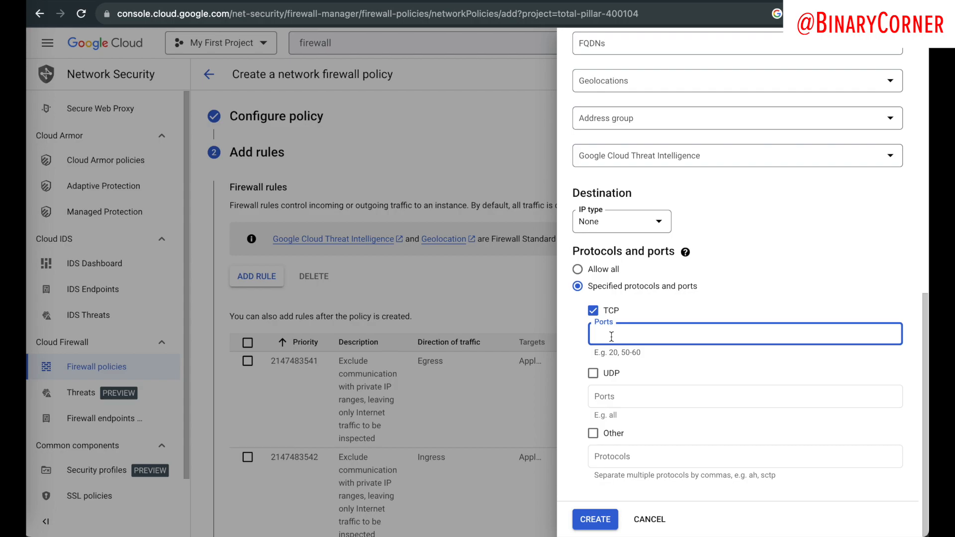
type("21")
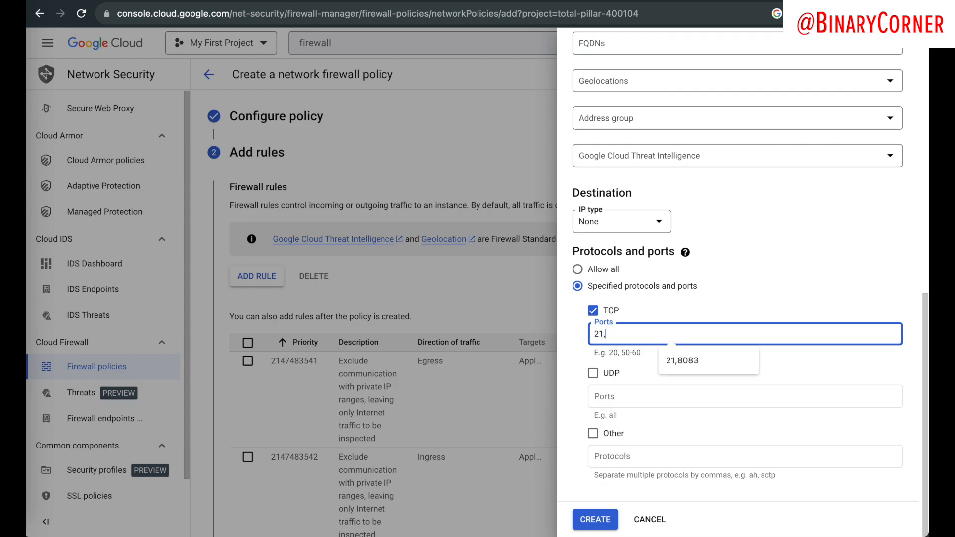
type(",")
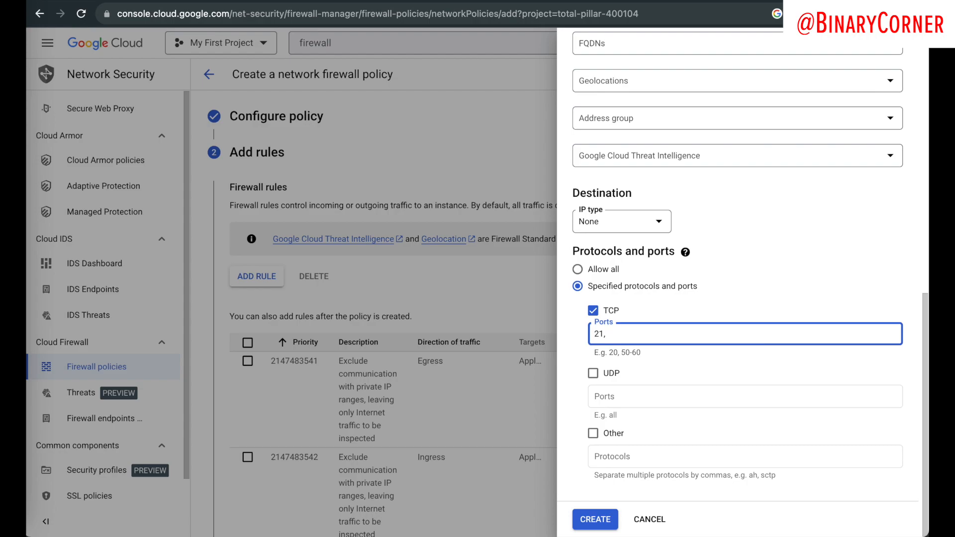
key("BackSpace")
type("80")
type("3")
left_click(615, 338)
double_click(609, 339)
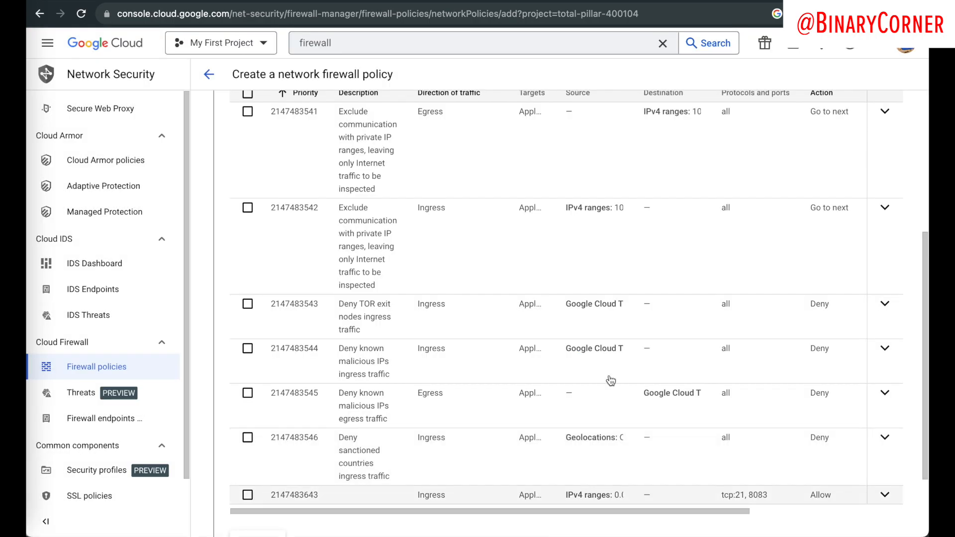
left_click(247, 495)
scroll(313, 494, "down", 2)
Step: Create the network firewall policy
left_click(228, 516)
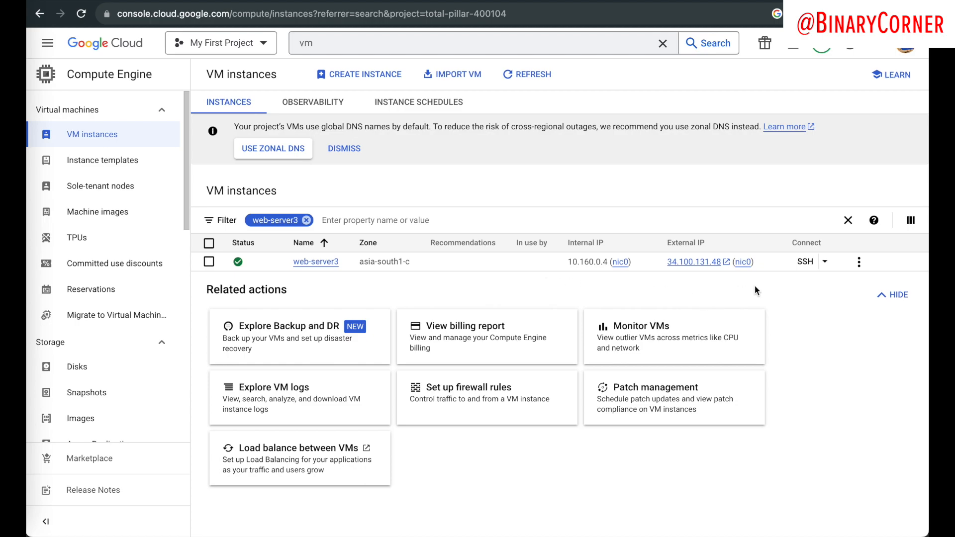
Step: Open an SSH session to web-server3, then list the home directory and /home using ls and cd .
left_click(805, 262)
left_click_drag(279, 1, 446, 45)
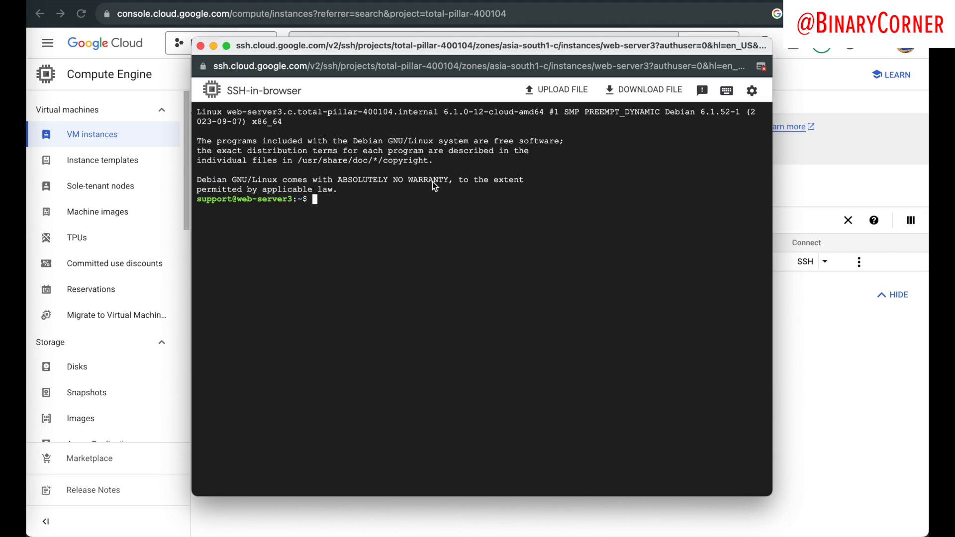
type("ls")
key("Return")
type("cd ..")
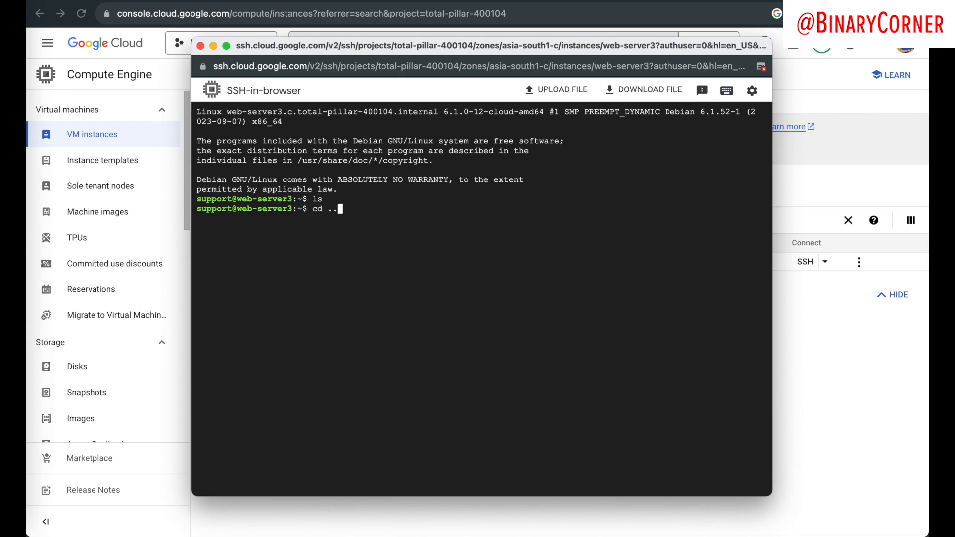
key("Return")
type("ls")
key("Return")
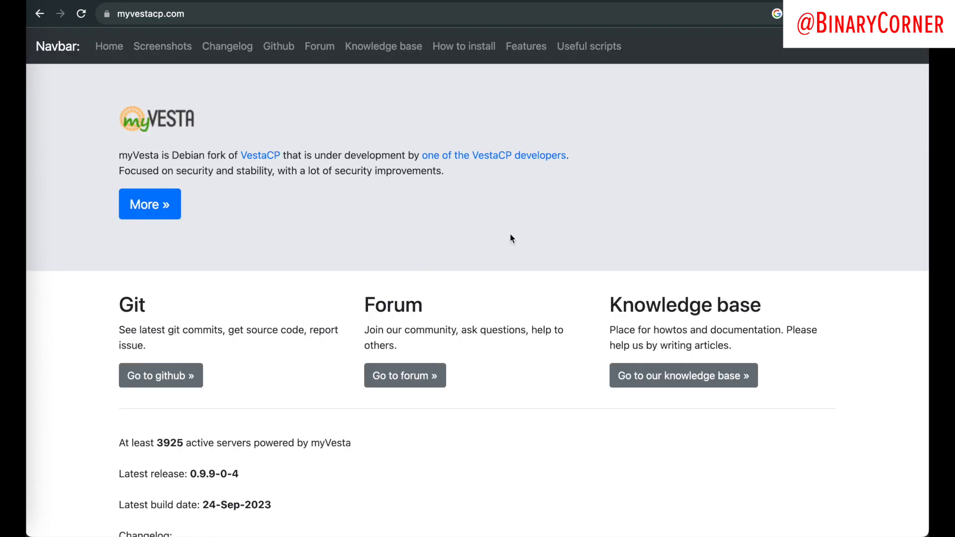
Step: Find the How to install section and copy the curl download command
scroll(509, 234, "down", 20)
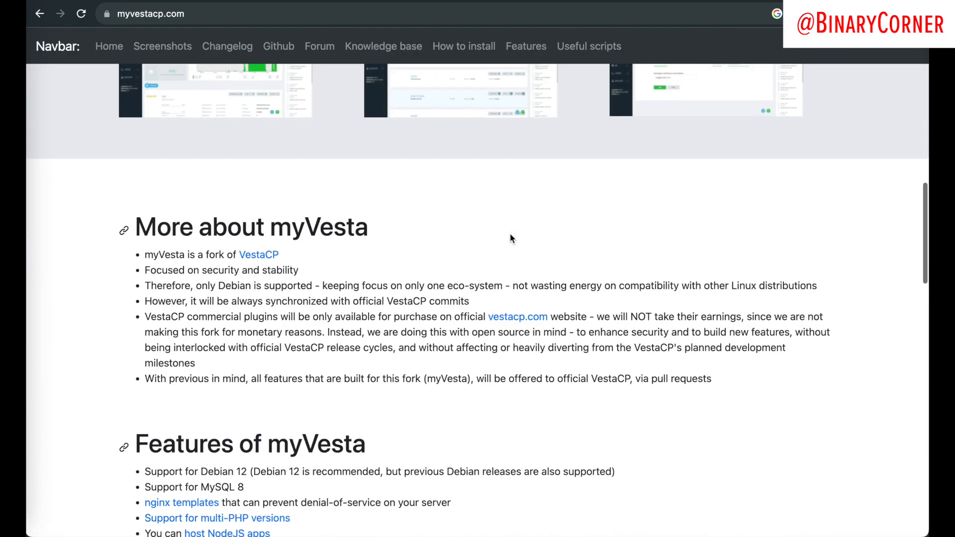
scroll(510, 233, "down", 15)
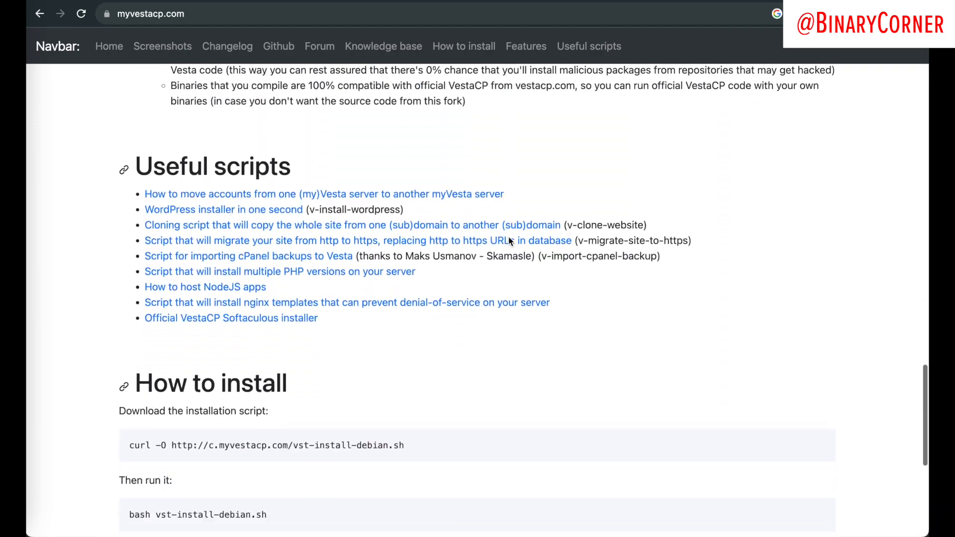
scroll(508, 237, "down", 4)
scroll(508, 237, "up", 1)
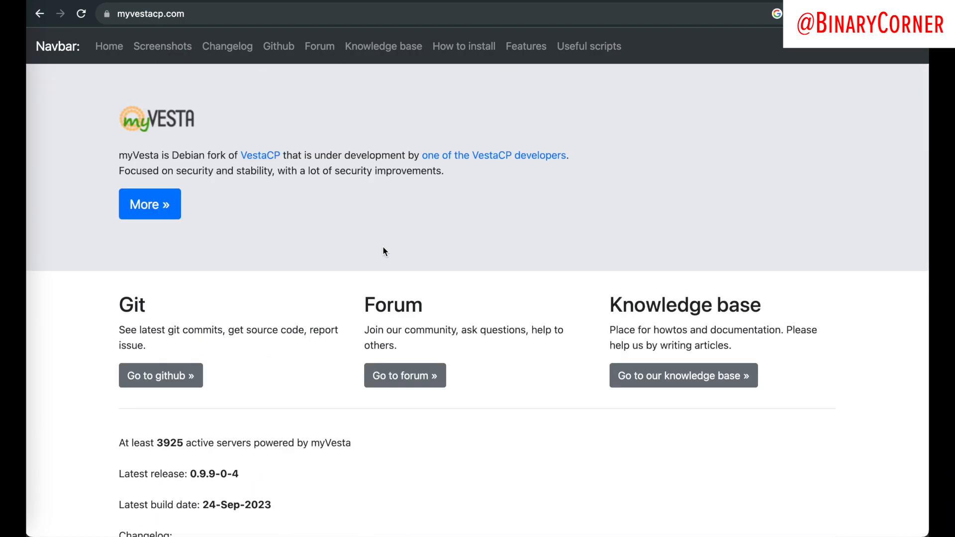
scroll(383, 248, "down", 20)
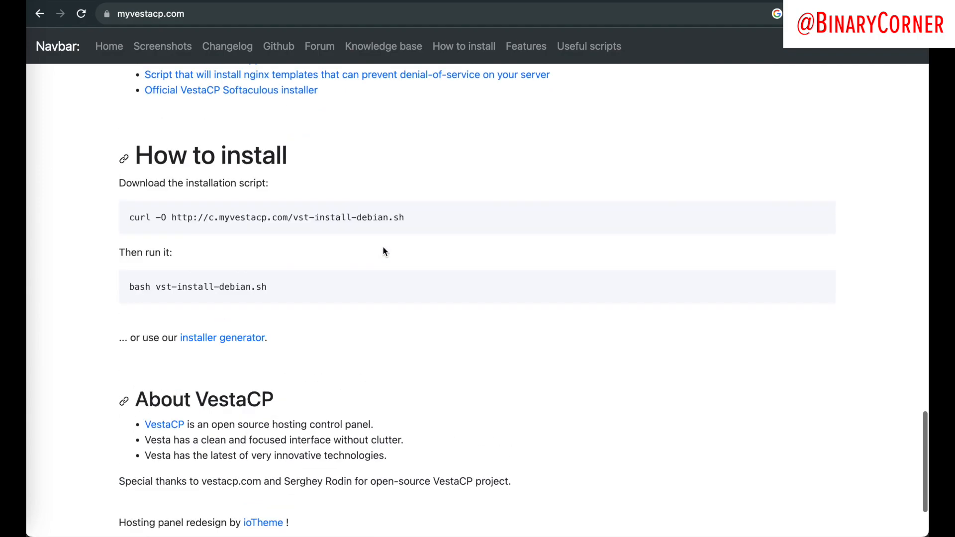
scroll(383, 249, "up", 1)
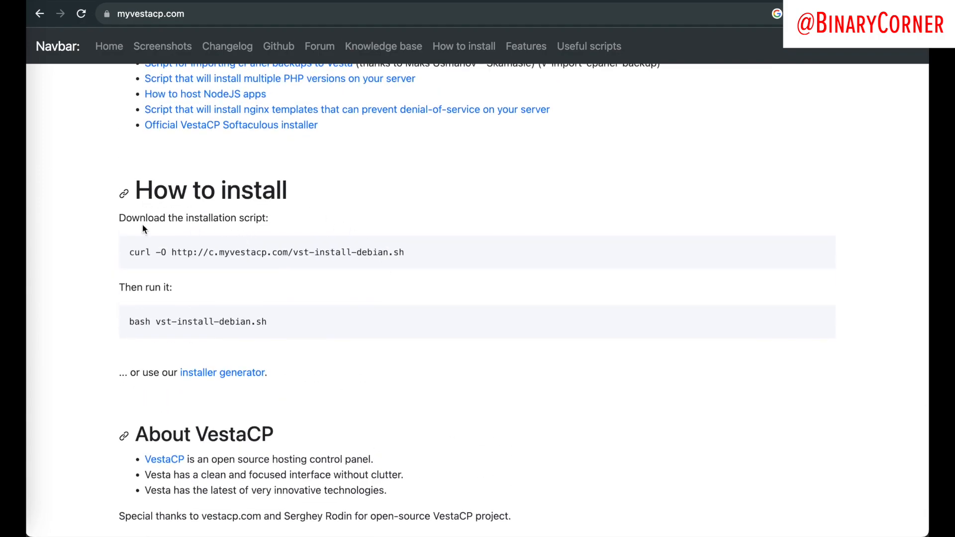
triple_click(182, 255)
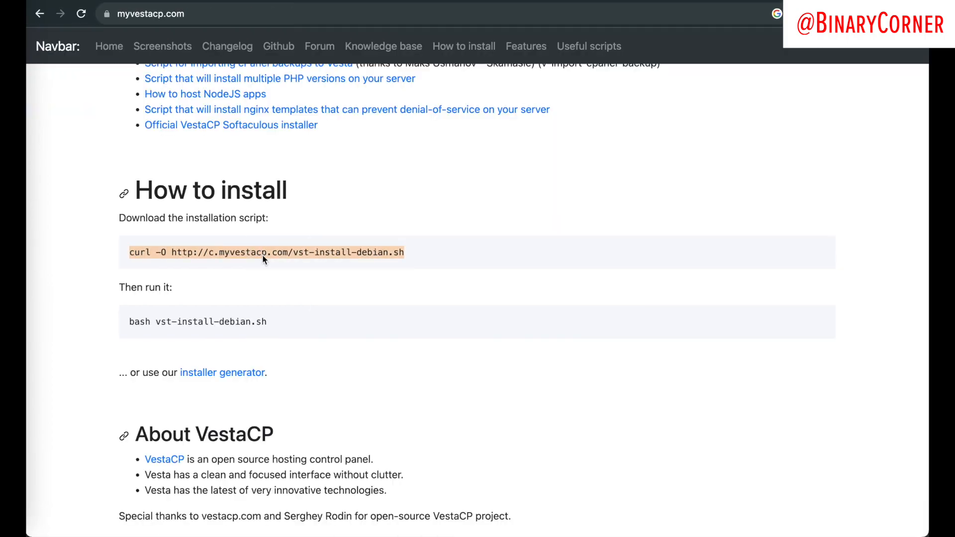
Step: Become root with sudo su and run the curl command to download vst-install-debian.sh
key("ctrl+Right")
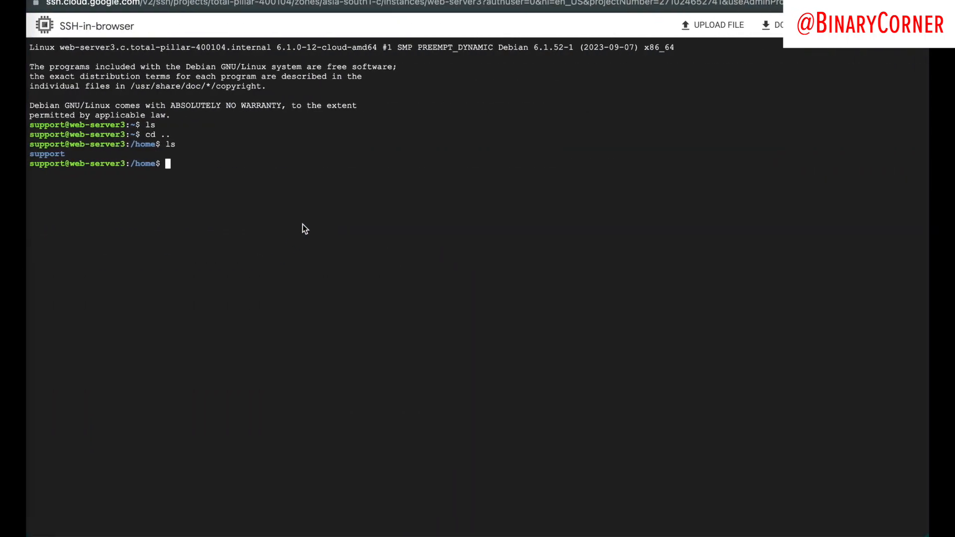
type("sudo su")
key("Return")
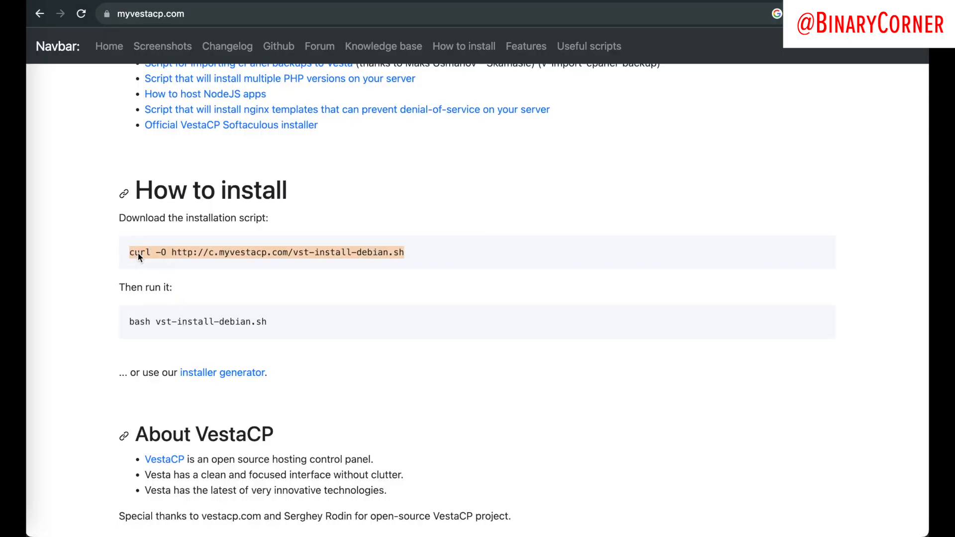
key("ctrl+Right")
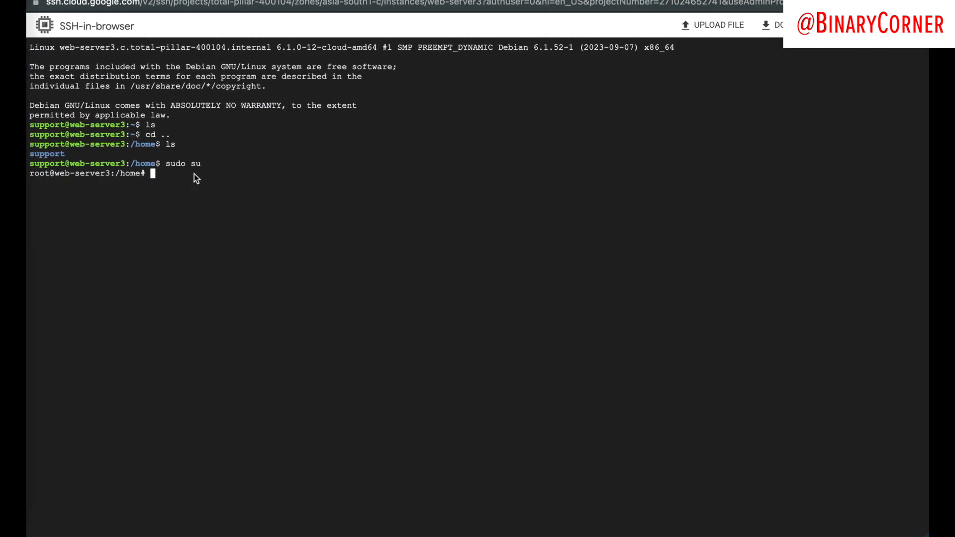
key("super+v")
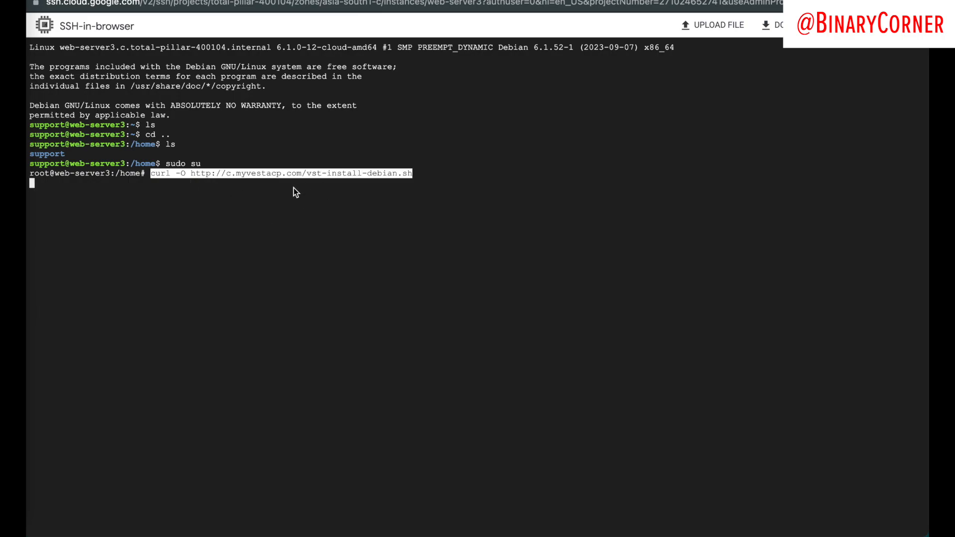
key("Return")
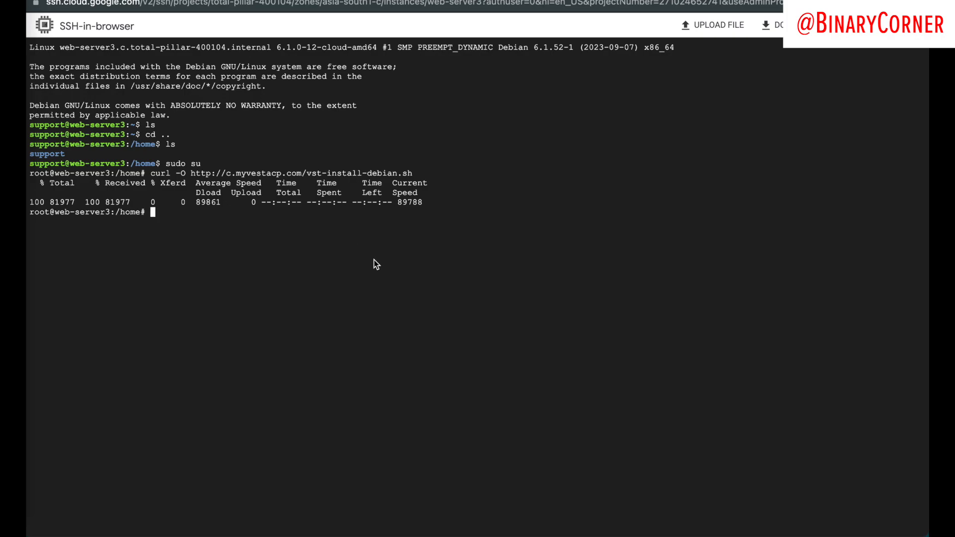
Step: Copy the bash installer command from the website and paste it into the terminal
key("ctrl+Left")
triple_click(148, 320)
key("super+c")
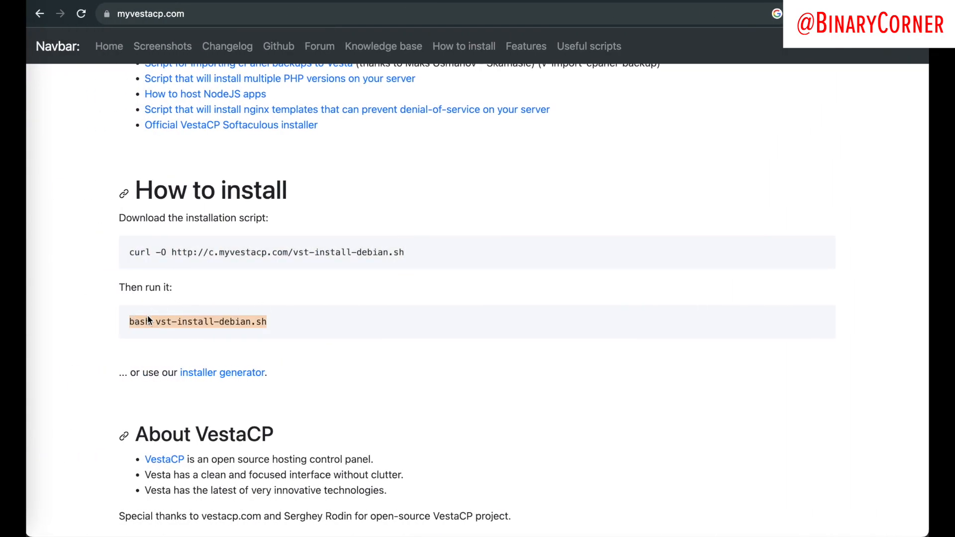
key("ctrl+Right")
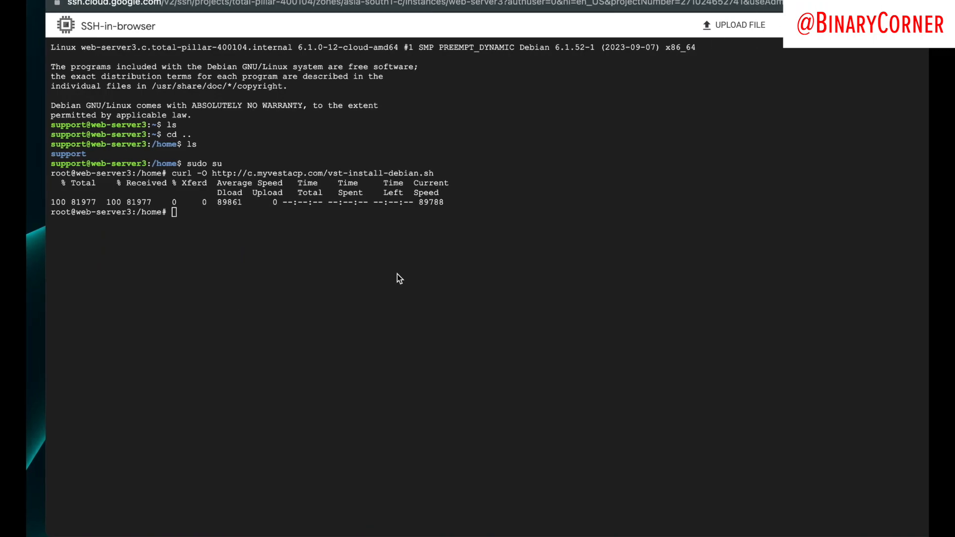
key("super+v")
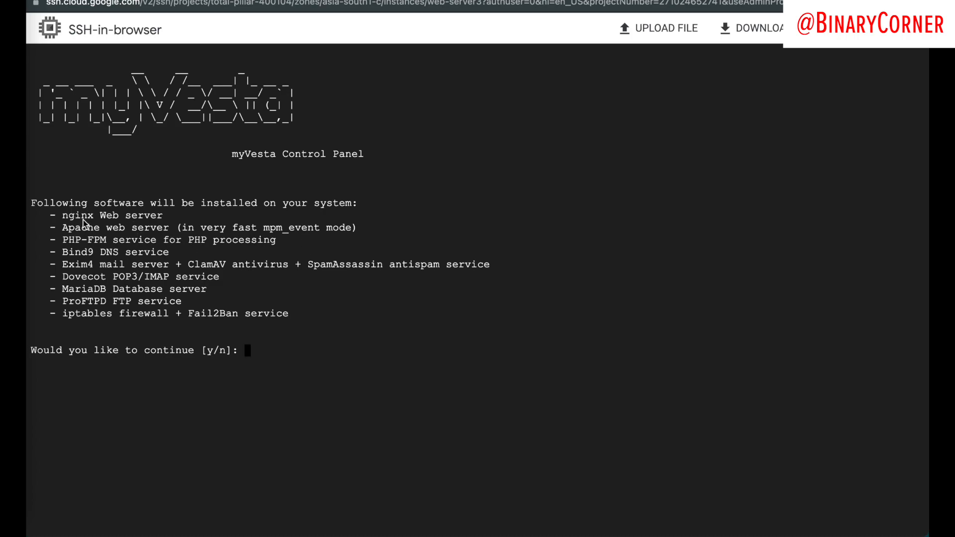
Step: Review the software list (nginx, Apache, PHP-FPM, Bind9, MariaDB, ProFTPD, Exim4) and confirm with y
left_click_drag(63, 217, 286, 313)
left_click_drag(63, 217, 164, 219)
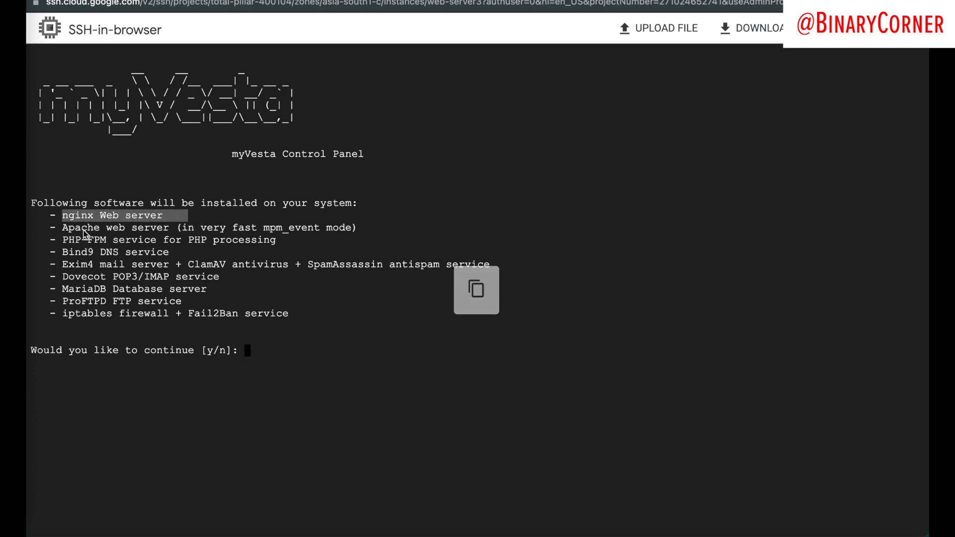
left_click_drag(66, 228, 286, 229)
left_click_drag(63, 241, 333, 255)
left_click(135, 302)
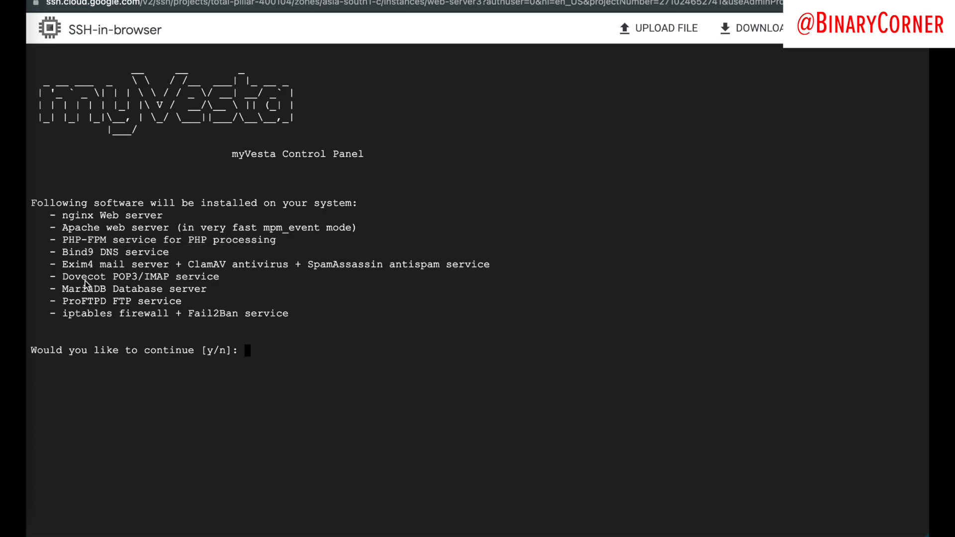
left_click_drag(63, 288, 276, 301)
left_click(348, 332)
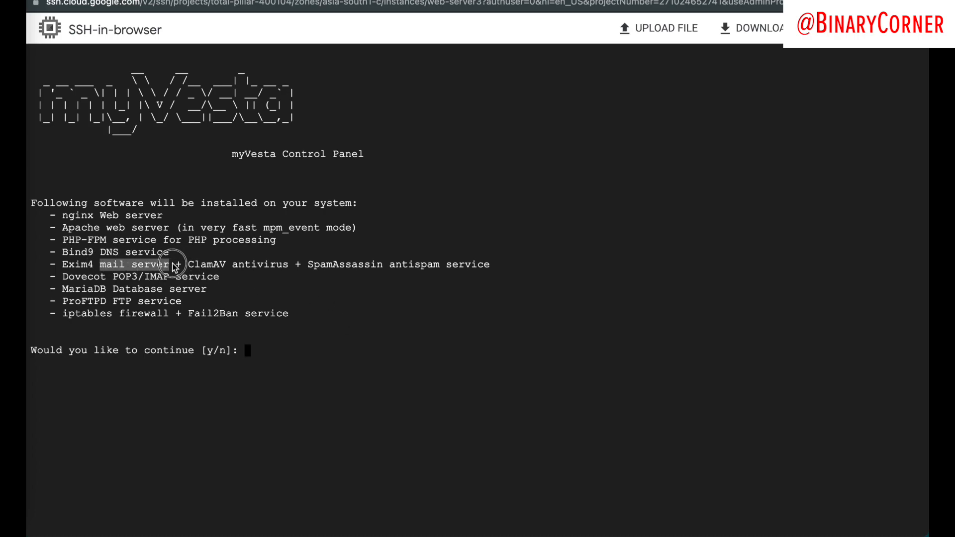
left_click(268, 312)
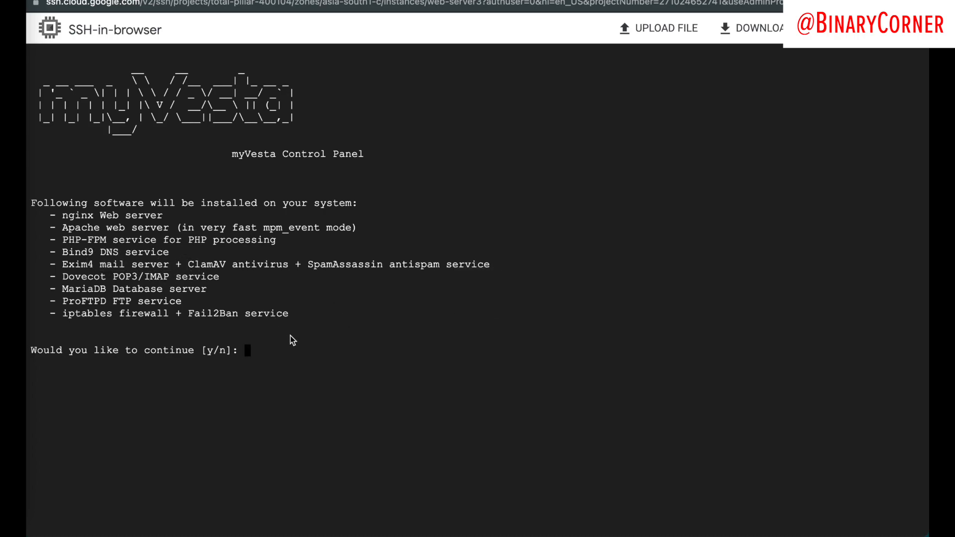
type("y")
key("Return")
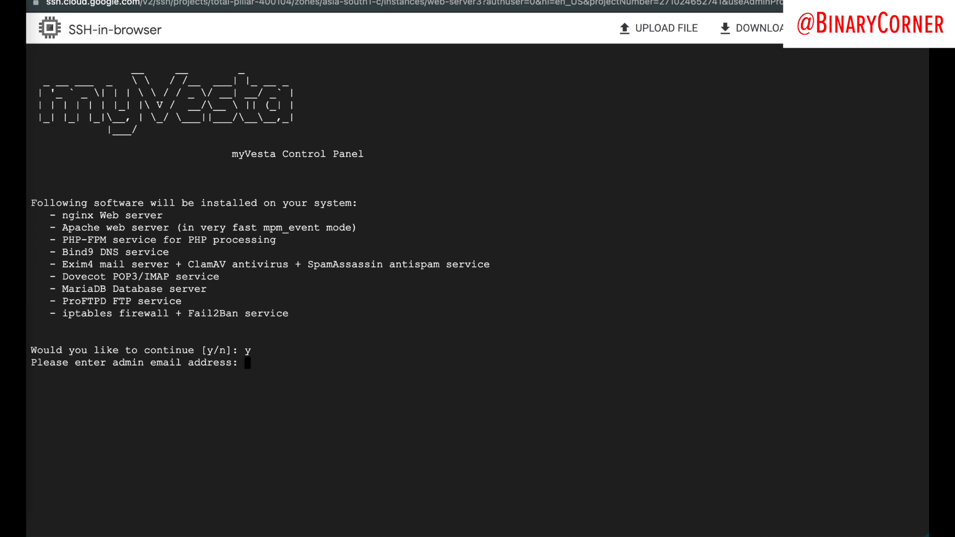
Step: Enter the admin email address, skip the secret URL, and accept default port 8083
type("test@gmail.com")
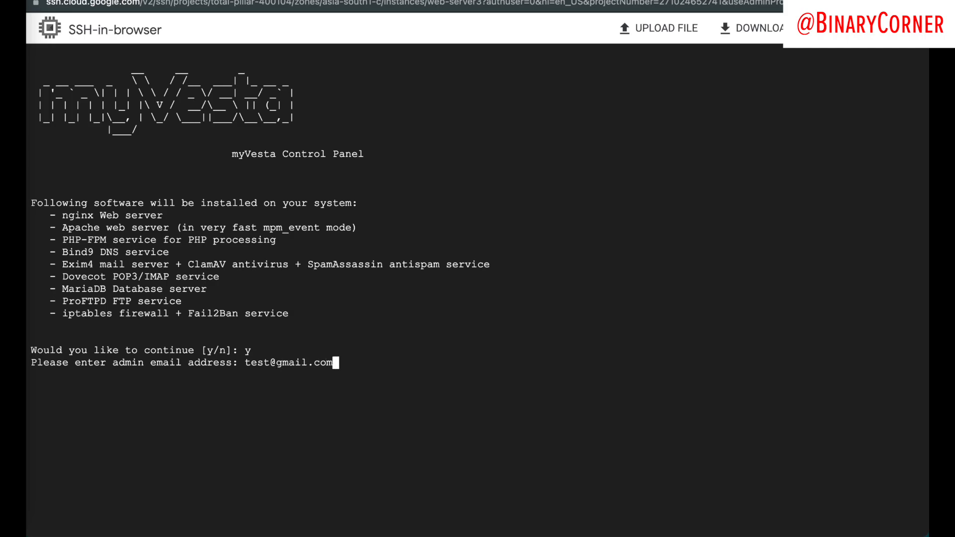
key("Return")
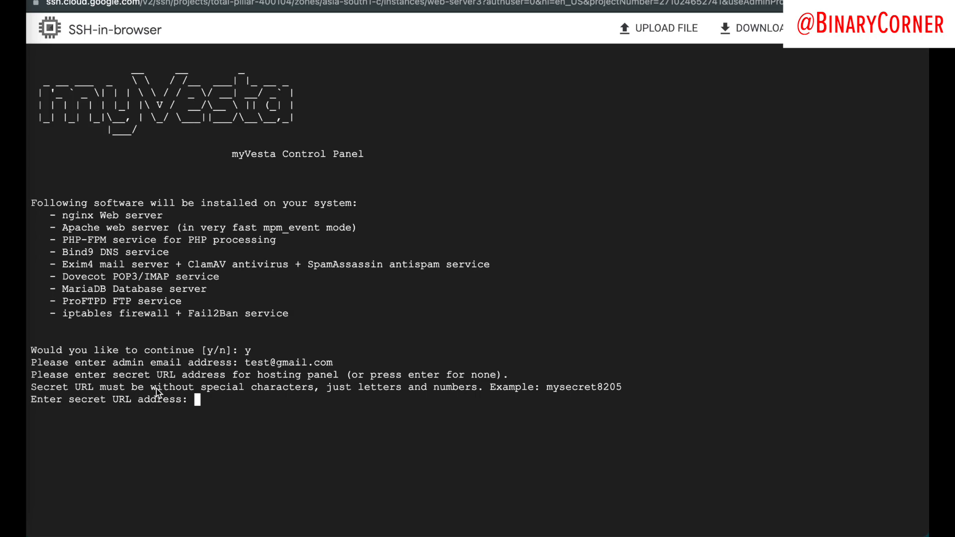
key("Return")
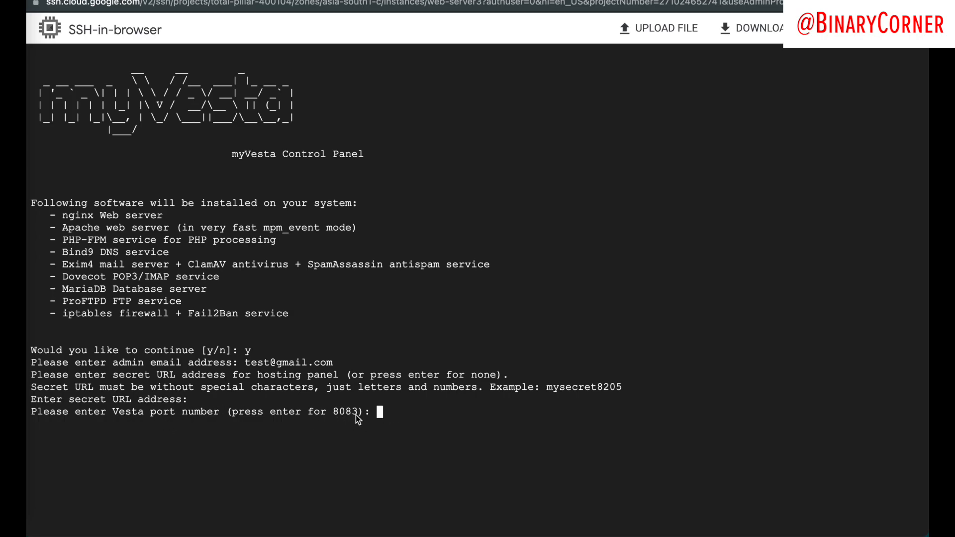
key("Return")
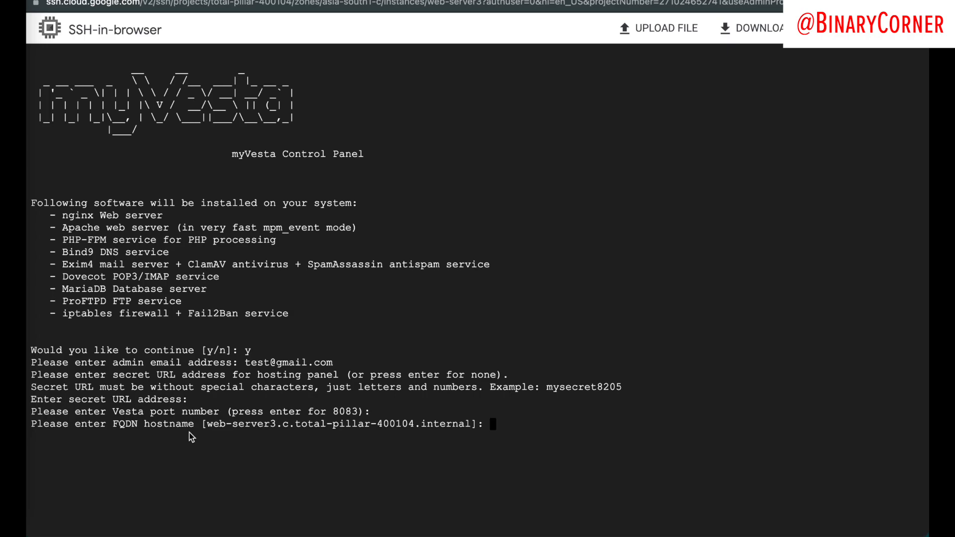
Step: Set the FQDN hostname to xyz.com instead of google.com and start the installation
type("google.com")
key("Left")
key("Left")
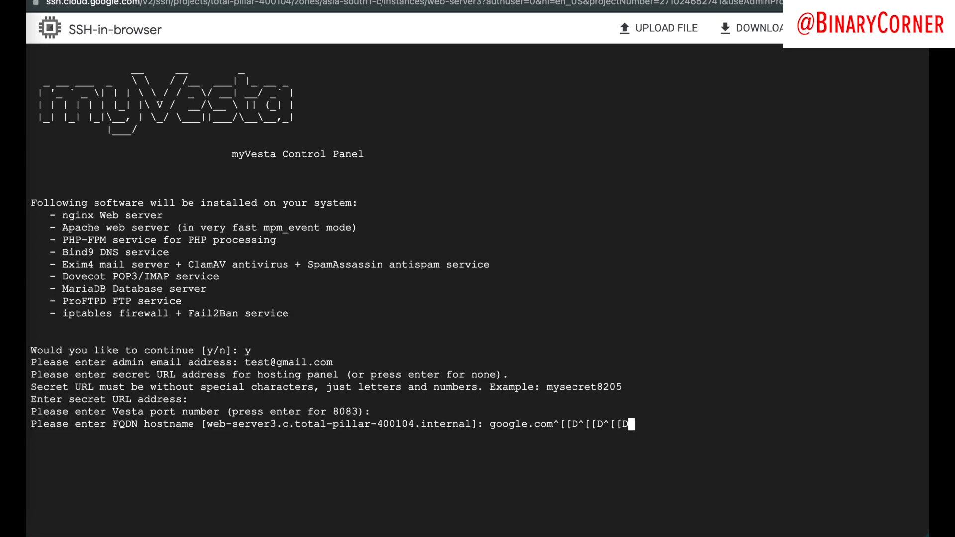
key("BackSpace")
key("BackSpace")
key("BackSpace")
key("BackSpace")
key("BackSpace")
key("BackSpace")
key("BackSpace")
key("BackSpace")
key("BackSpace")
key("BackSpace")
key("BackSpace")
key("BackSpace")
key("BackSpace")
key("BackSpace")
key("BackSpace")
key("BackSpace")
type("xyz.com")
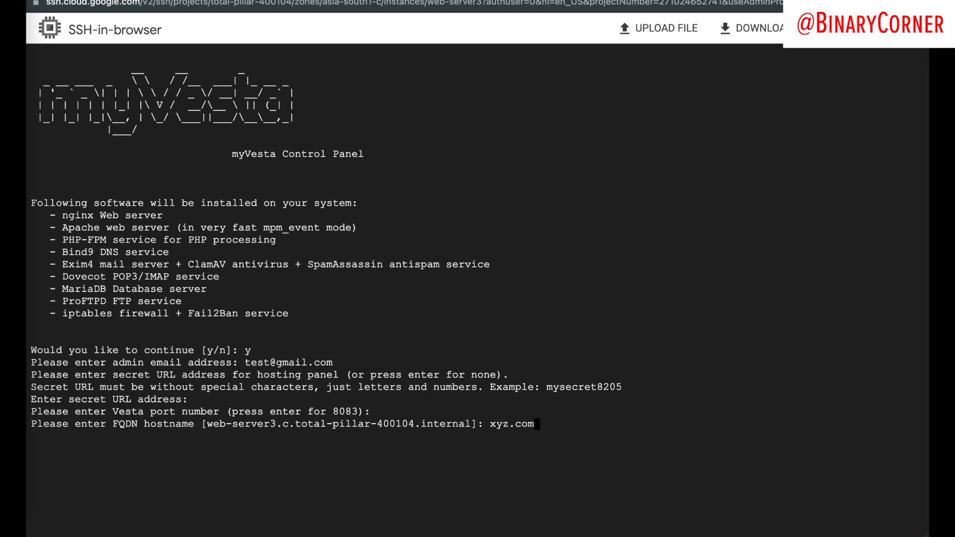
key("Return")
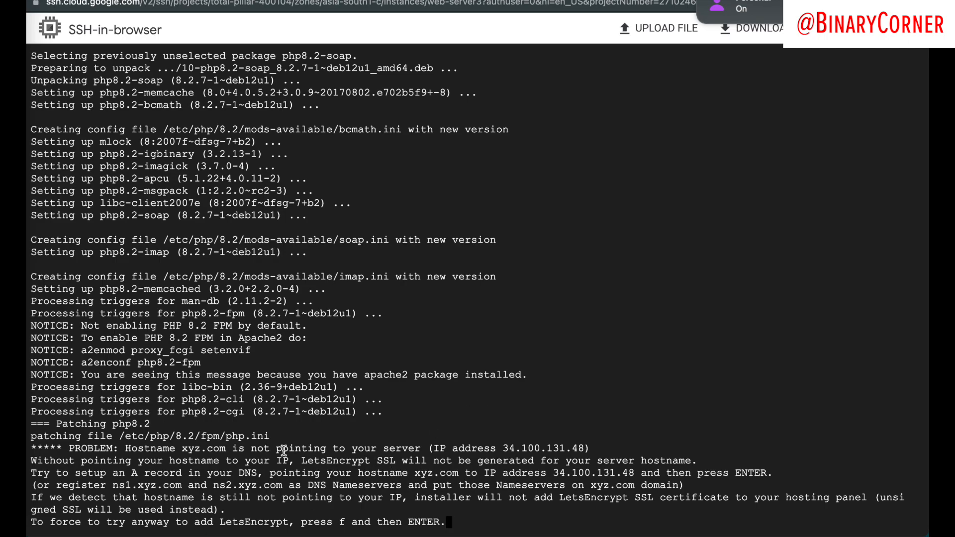
Step: Continue without LetsEncrypt SSL and copy the finished install summary with the login details
left_click_drag(183, 448, 531, 497)
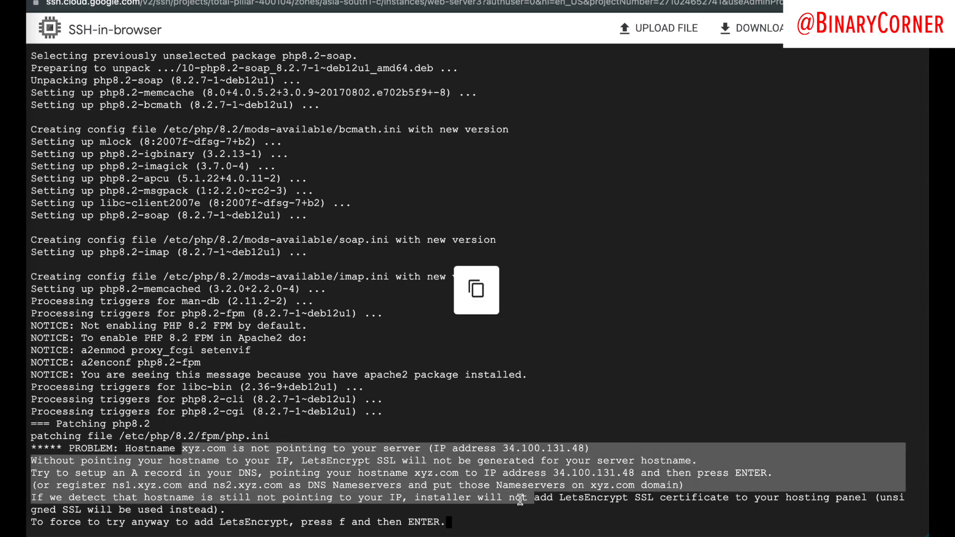
left_click(520, 499)
key("Return")
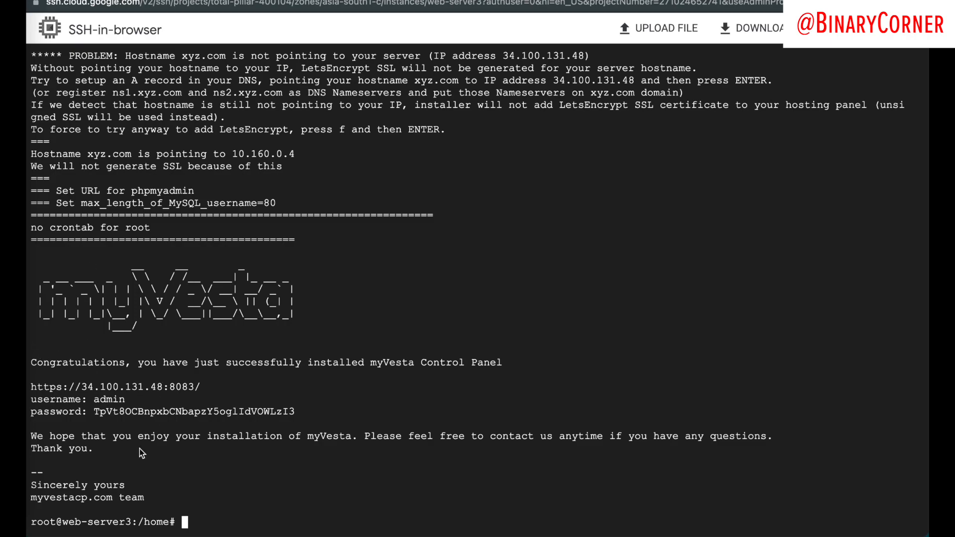
left_click_drag(132, 459, 35, 258)
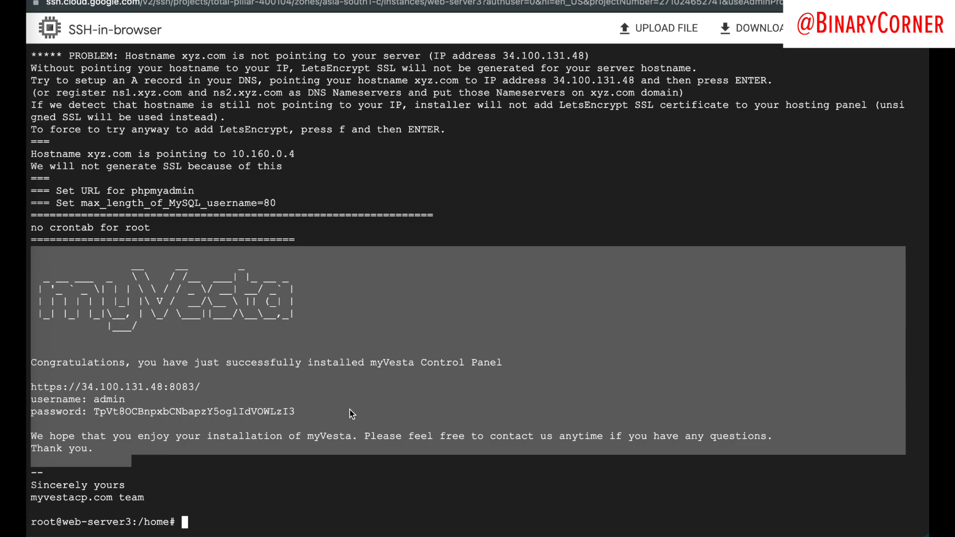
key("ctrl+Left")
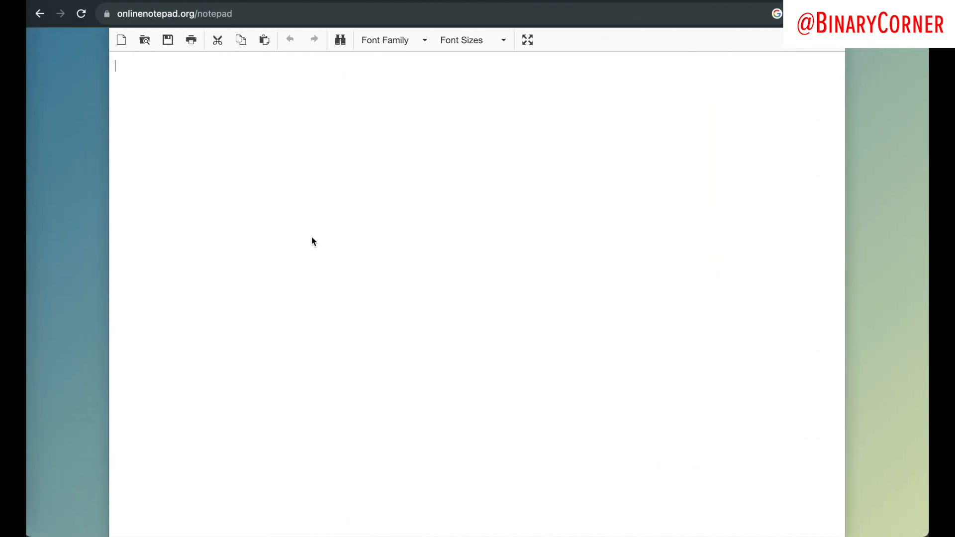
key("super+v")
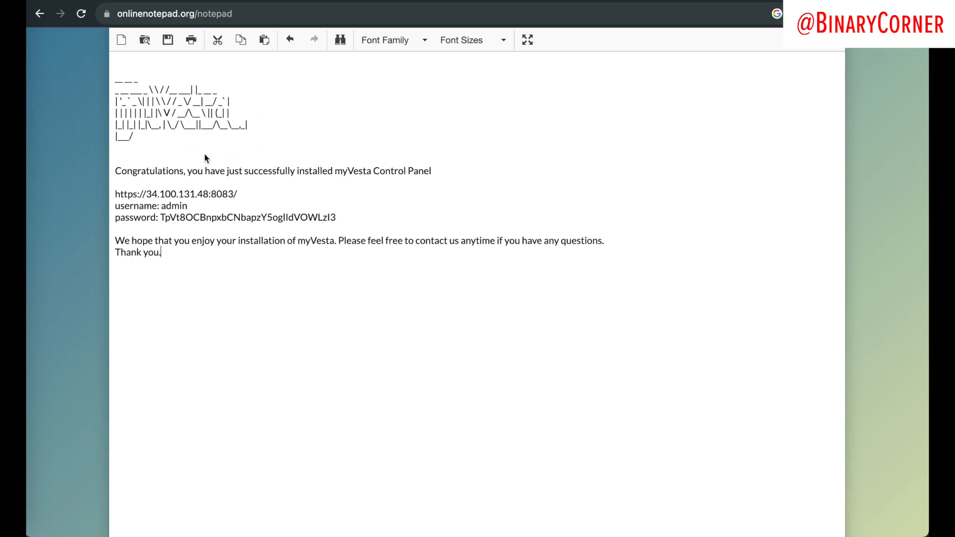
left_click_drag(115, 194, 238, 196)
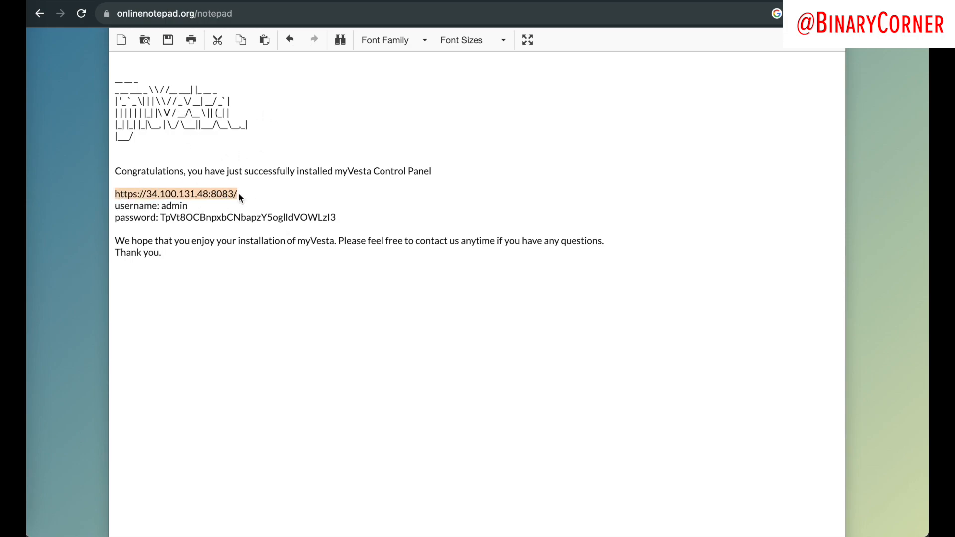
right_click(169, 195)
left_click(241, 359)
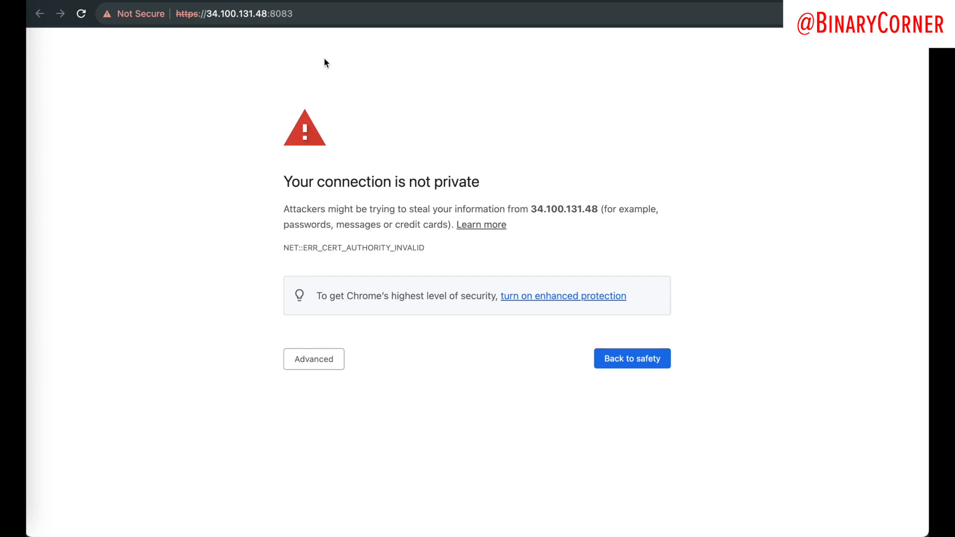
Step: Check the tab where the bare IP address failed with connection refused
left_click(232, 0)
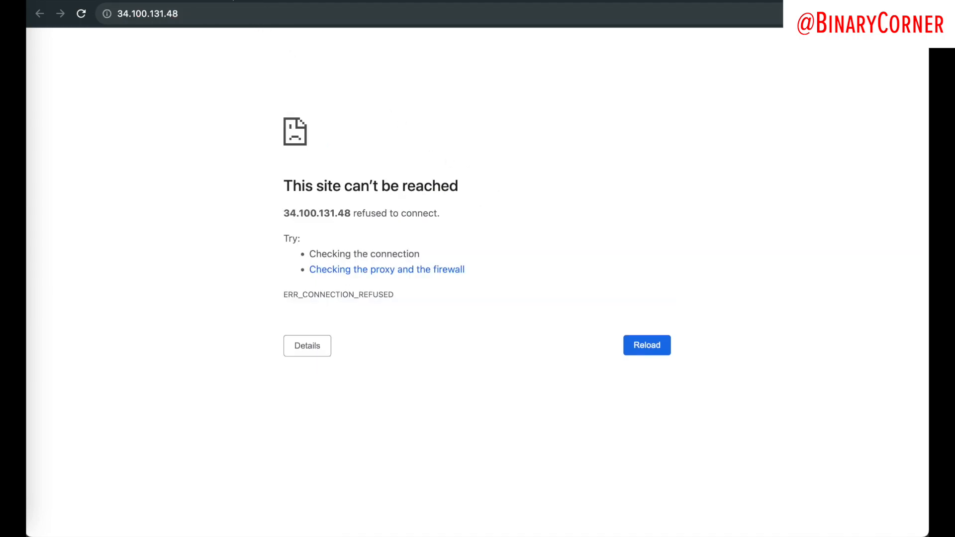
left_click(119, 19)
left_click(154, 108)
left_click_drag(288, 193, 529, 204)
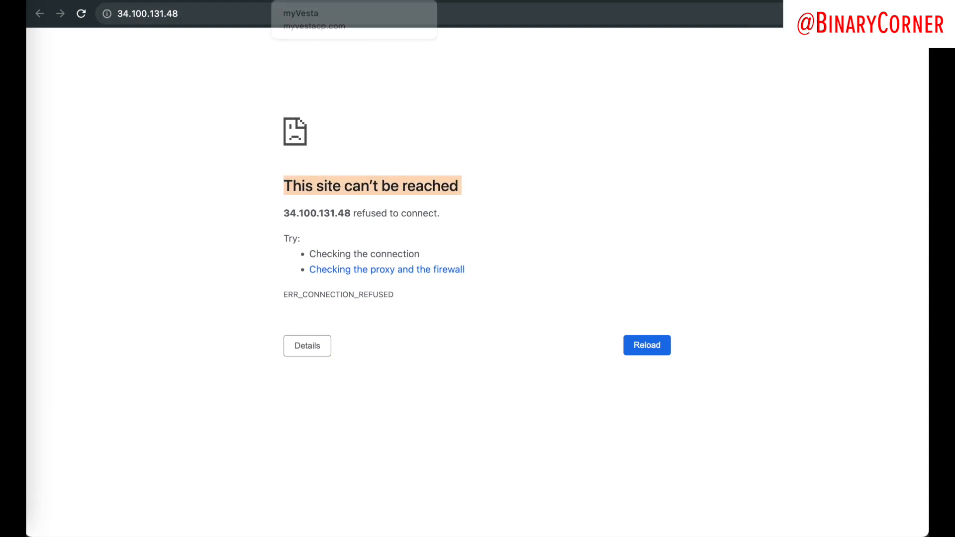
Step: Proceed past the privacy warning on port 8083 to the myVesta login page
left_click(786, 1)
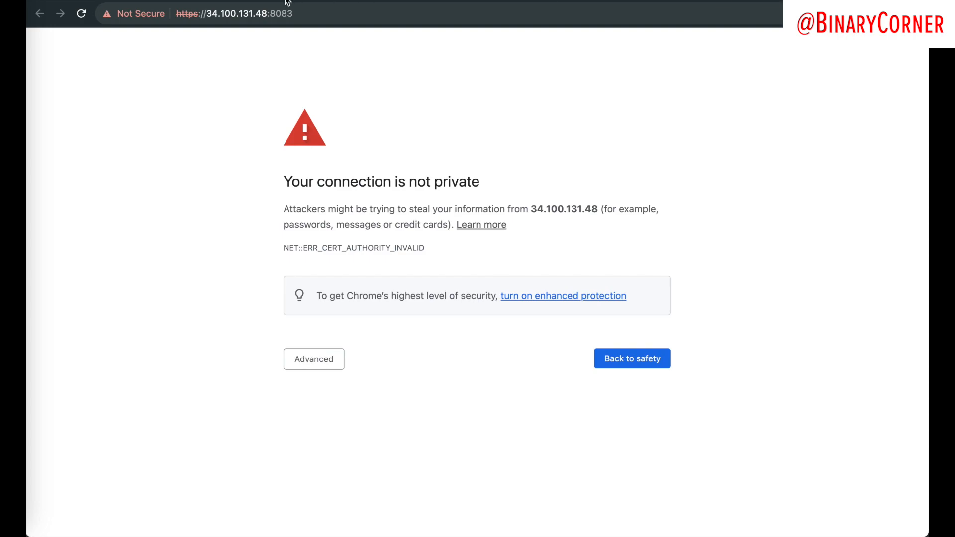
left_click_drag(297, 14, 270, 17)
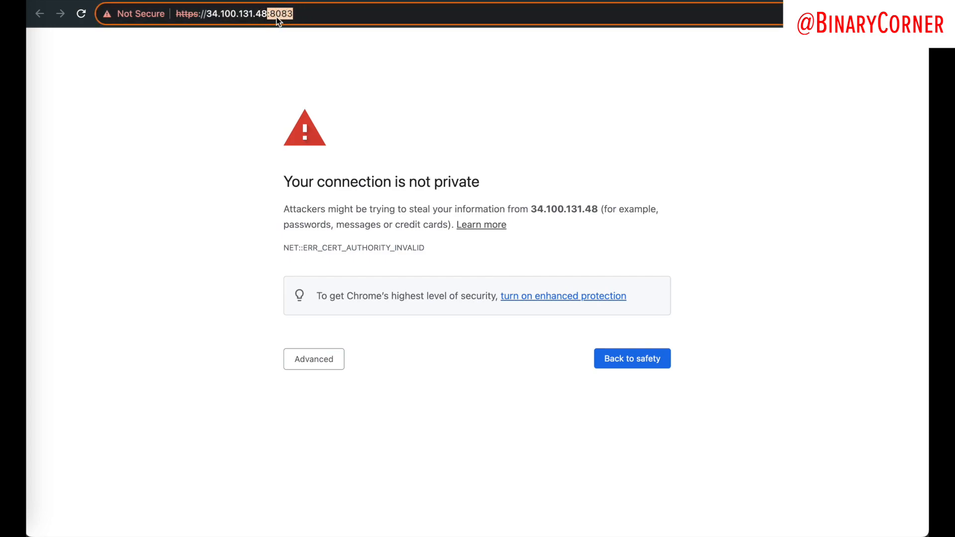
left_click(295, 68)
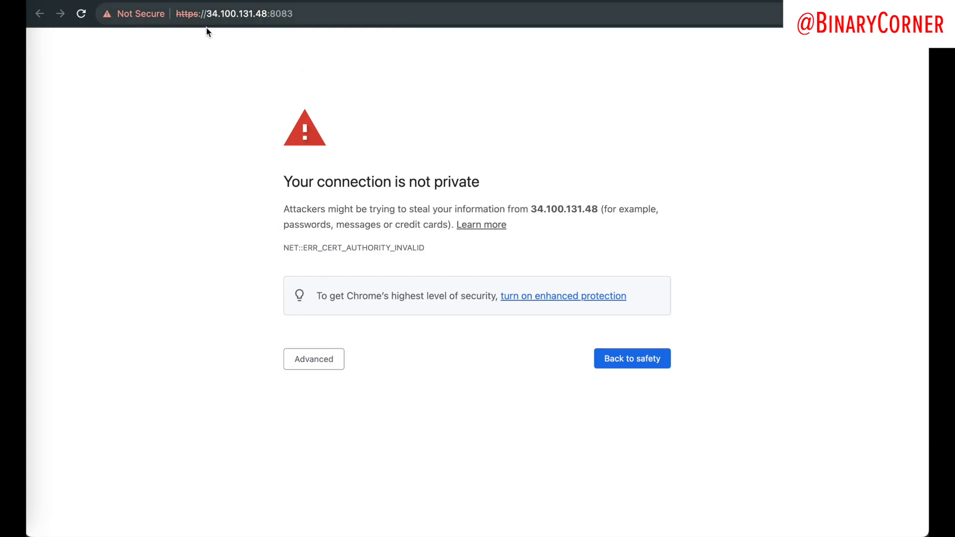
left_click(322, 367)
left_click(300, 458)
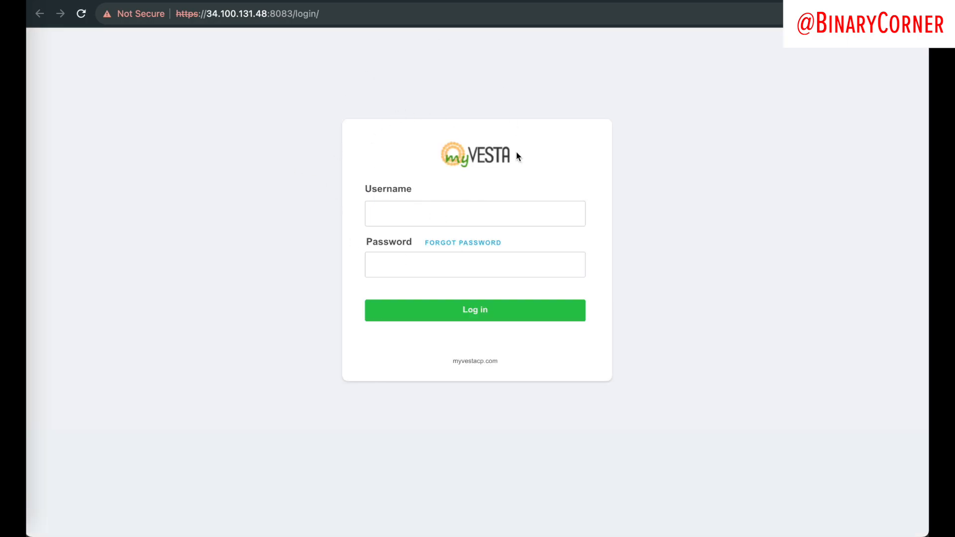
Step: Log in to myVesta as admin with the username and password copied from the SSH terminal
key("ctrl+Right")
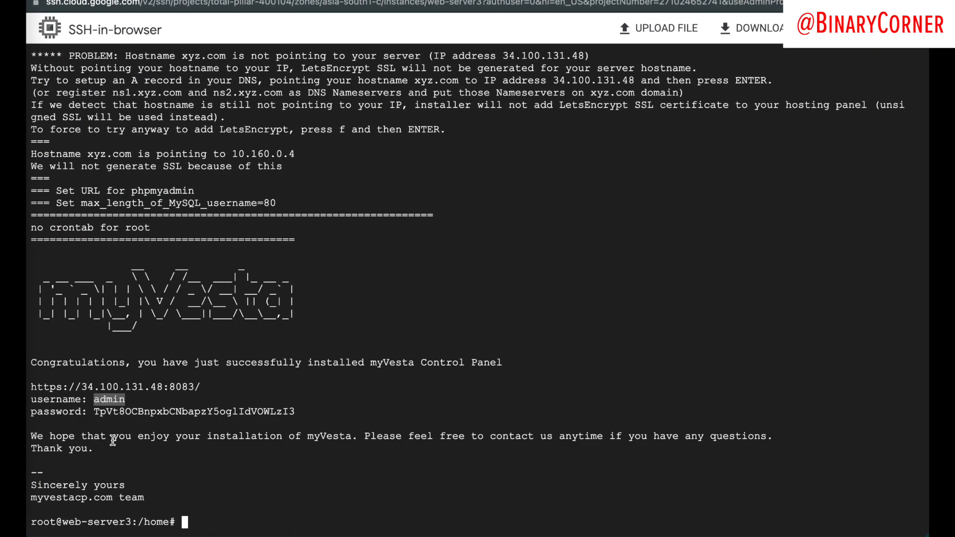
key("ctrl+Left")
left_click(394, 221)
key("super+v")
key("ctrl+Right")
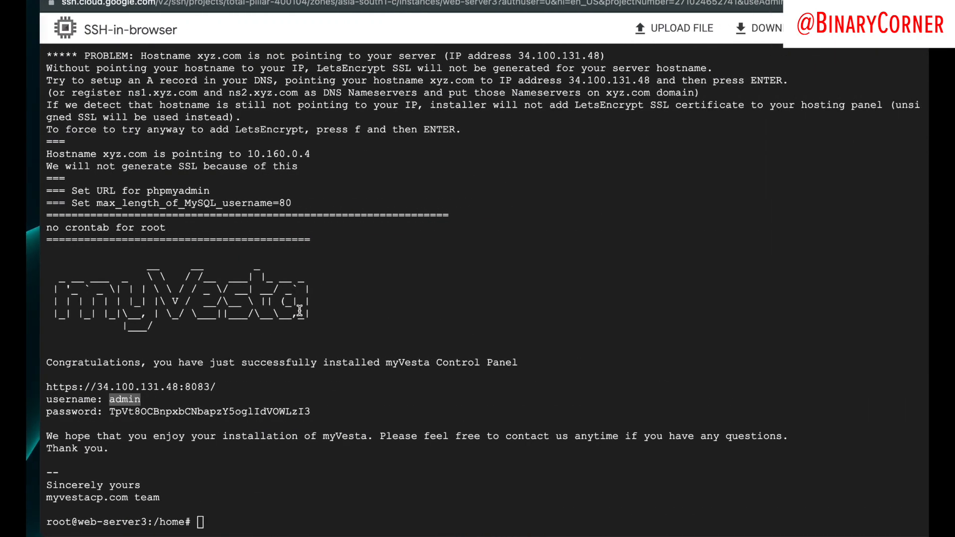
double_click(176, 413)
key("super+c")
key("ctrl+Left")
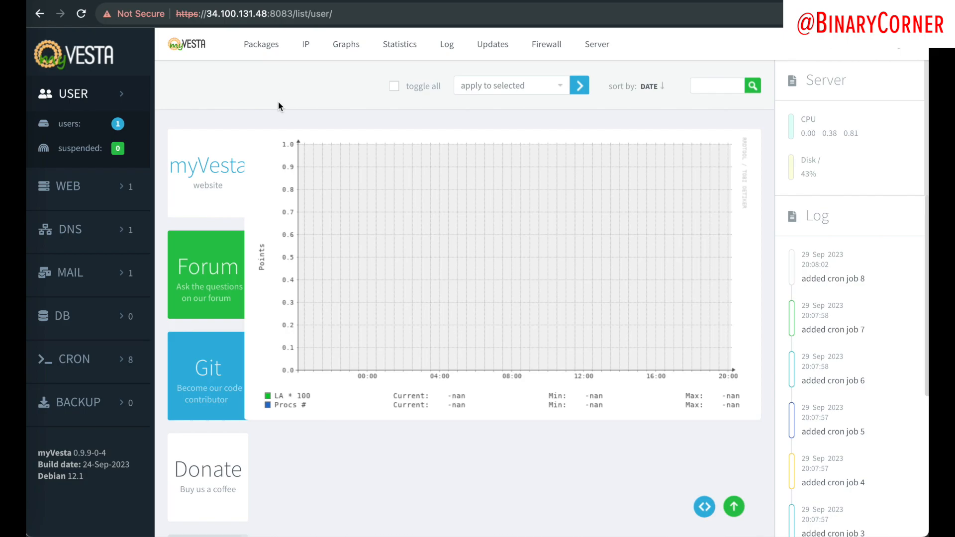
Step: Edit the admin user from the users list and type a new account password
left_click(79, 125)
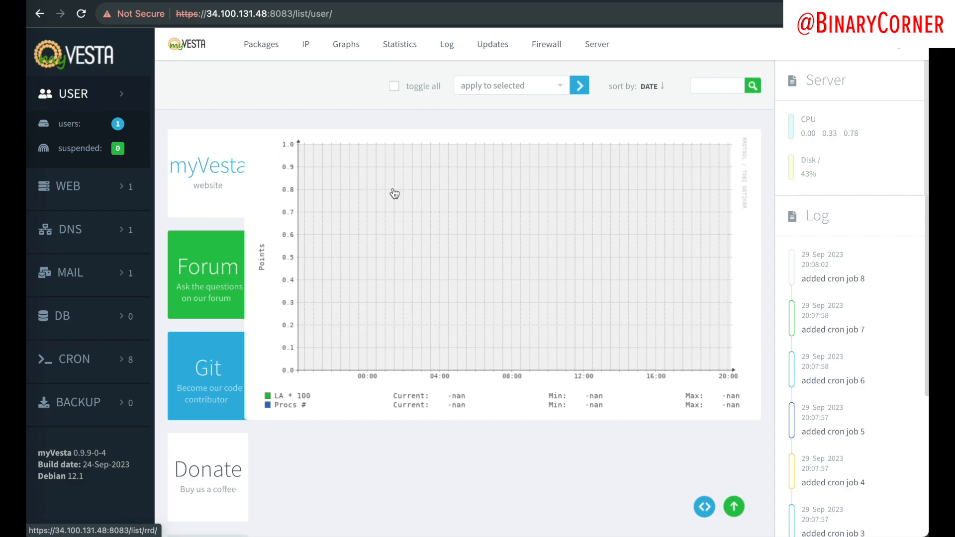
scroll(348, 222, "down", 6)
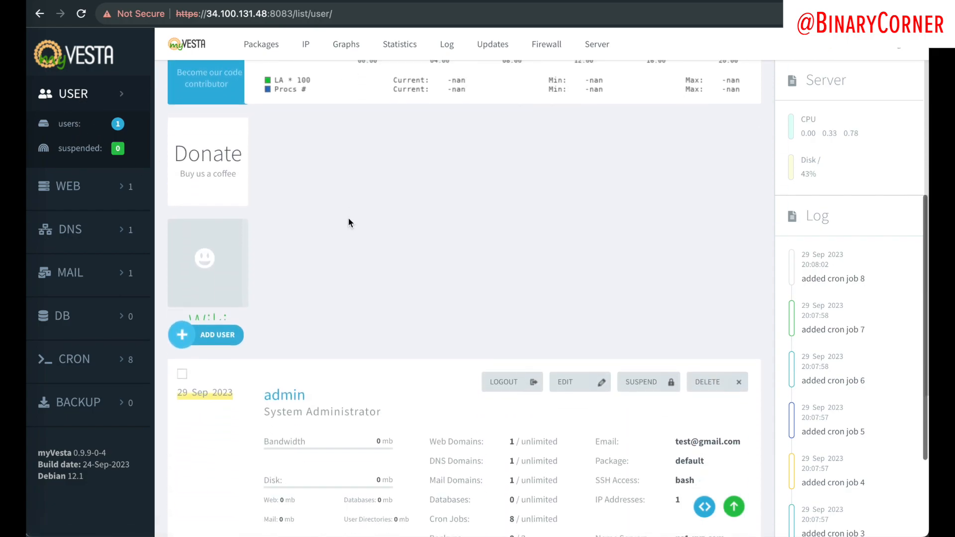
scroll(348, 220, "down", 3)
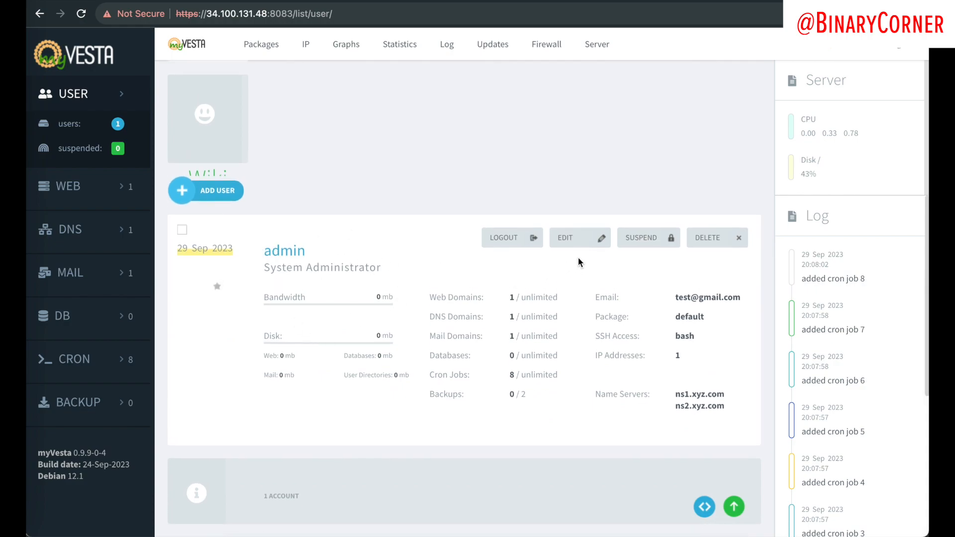
left_click(582, 242)
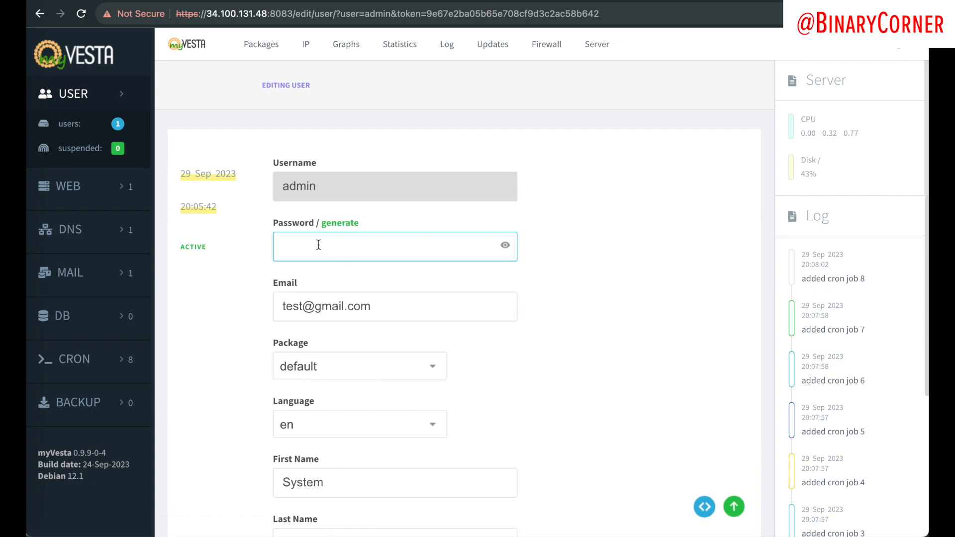
left_click(502, 246)
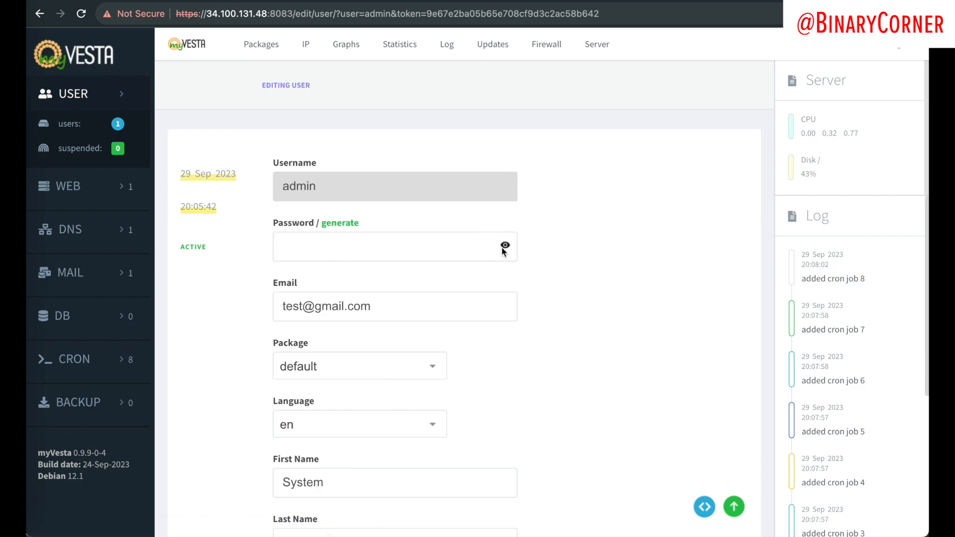
left_click(479, 248)
type("123")
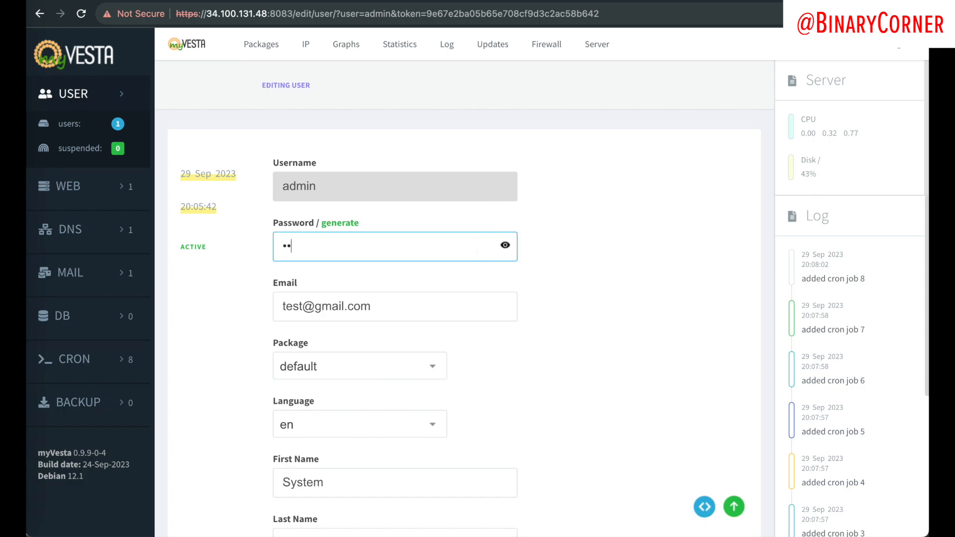
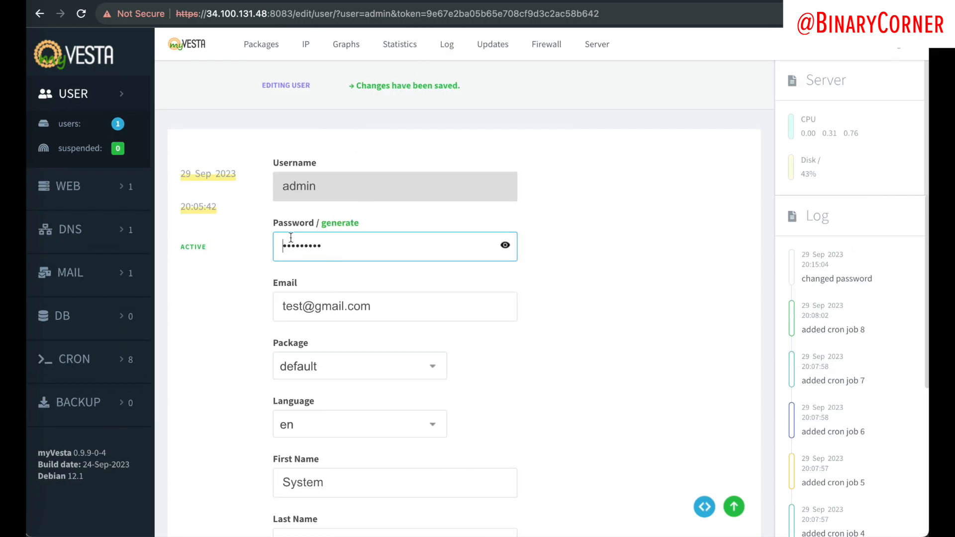
Step: Open the web domains list and highlight the xyz.com domain and its IP 34.100.131.48
double_click(418, 246)
left_click(87, 193)
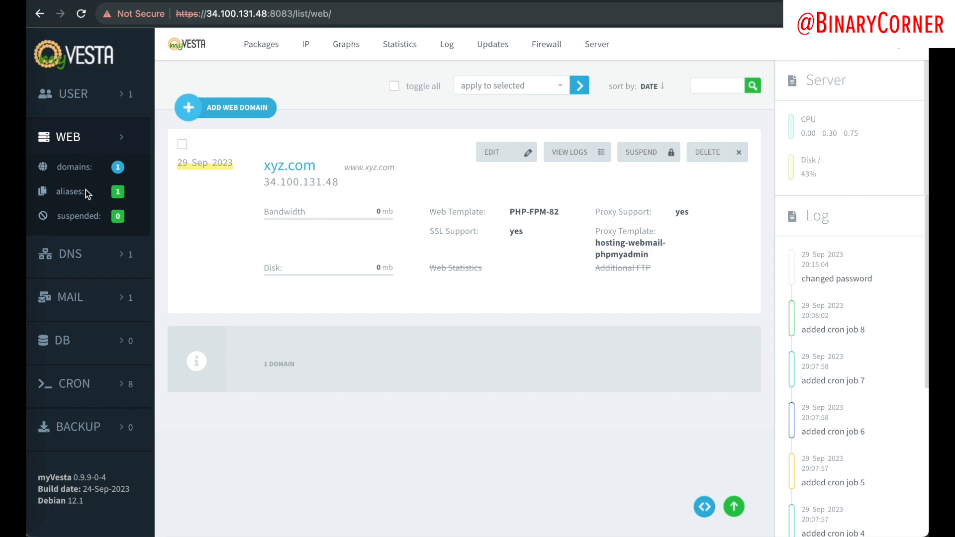
left_click(265, 170)
left_click_drag(265, 170, 324, 172)
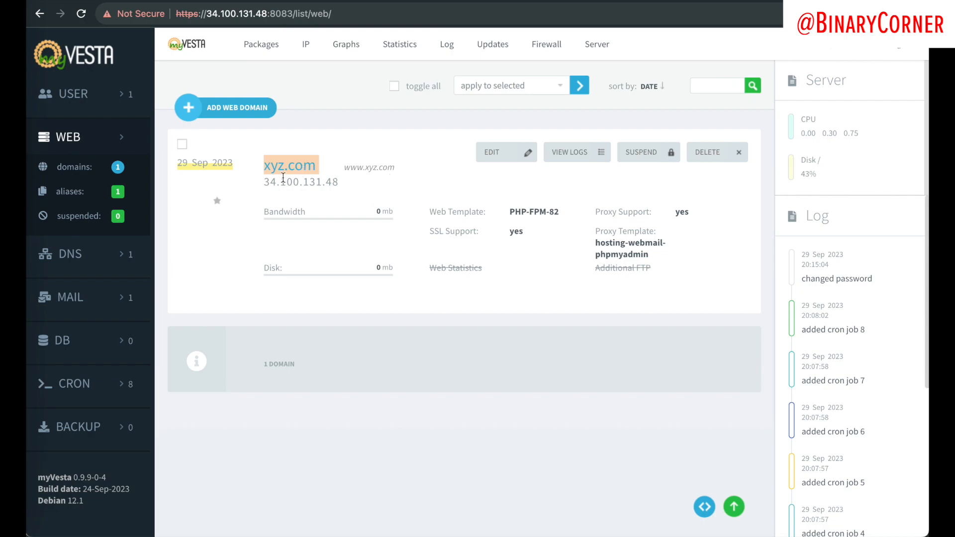
left_click_drag(264, 179, 369, 184)
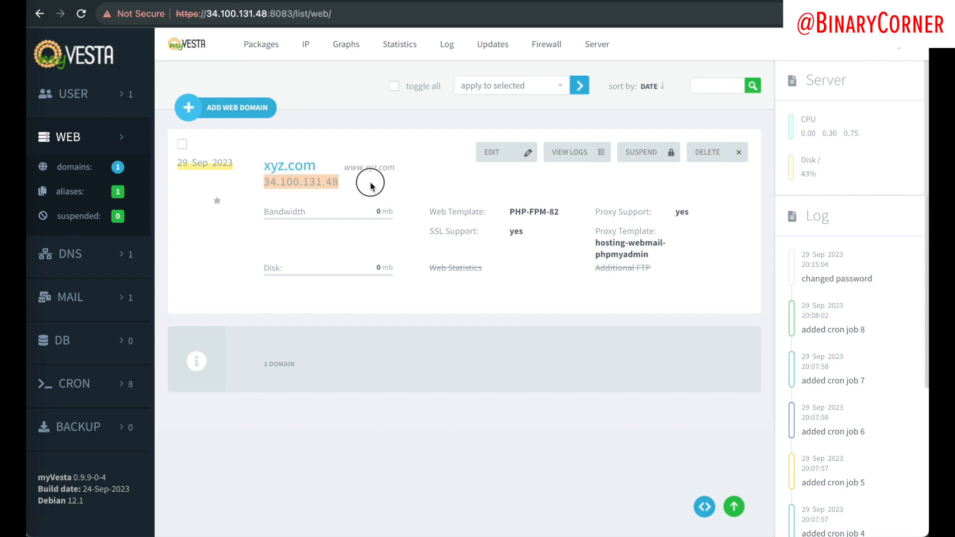
double_click(265, 184)
key("super+c")
left_click(296, 186)
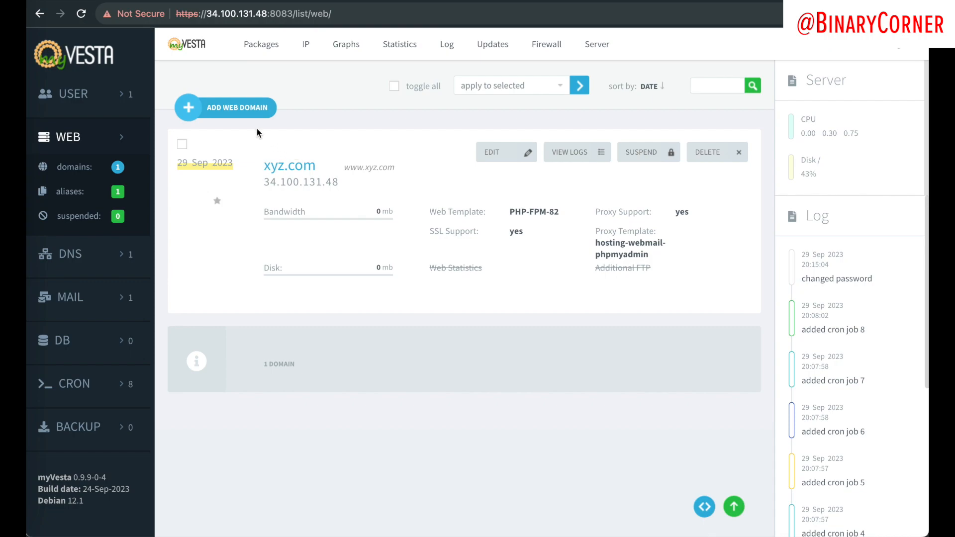
Step: Create web domain abc.com on IP 34.100.131.48
left_click(211, 114)
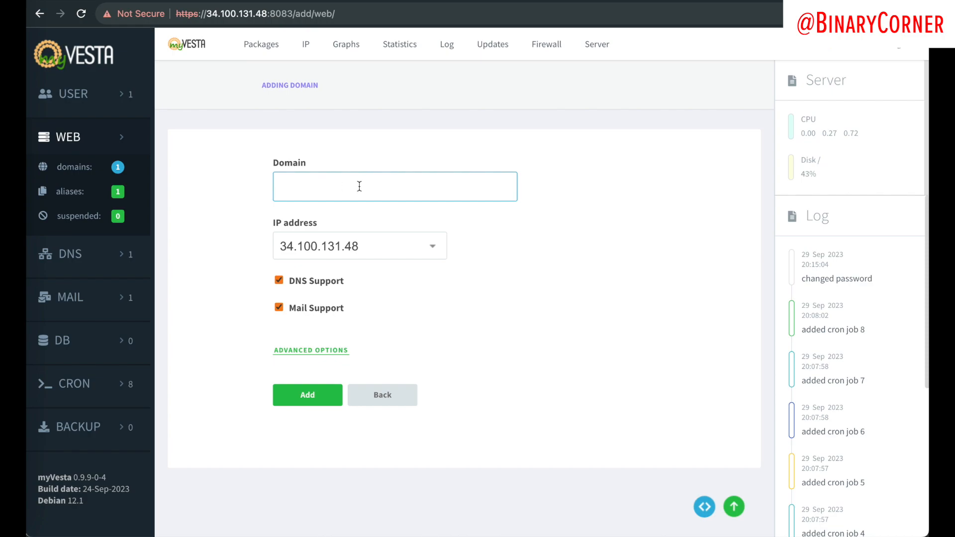
left_click(352, 252)
left_click(454, 240)
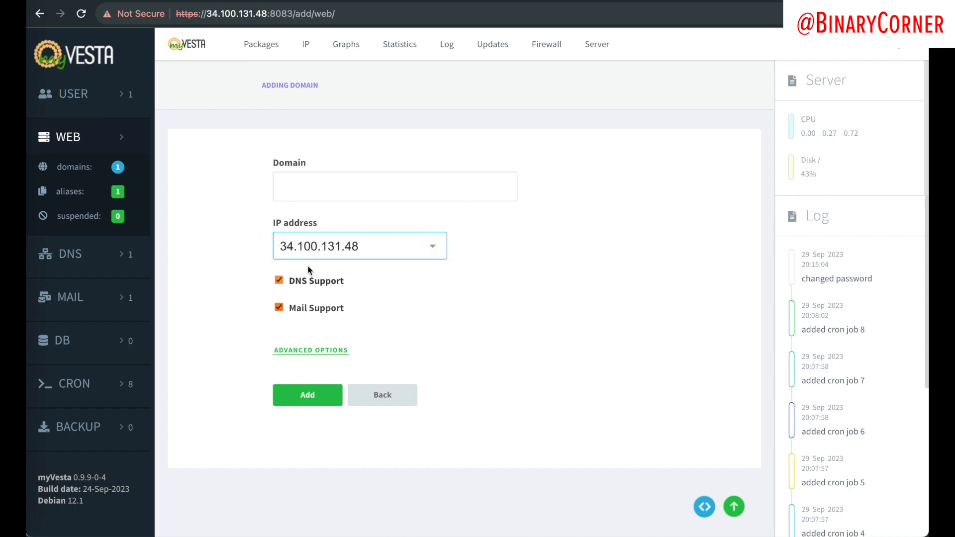
left_click(333, 198)
type("abc.com")
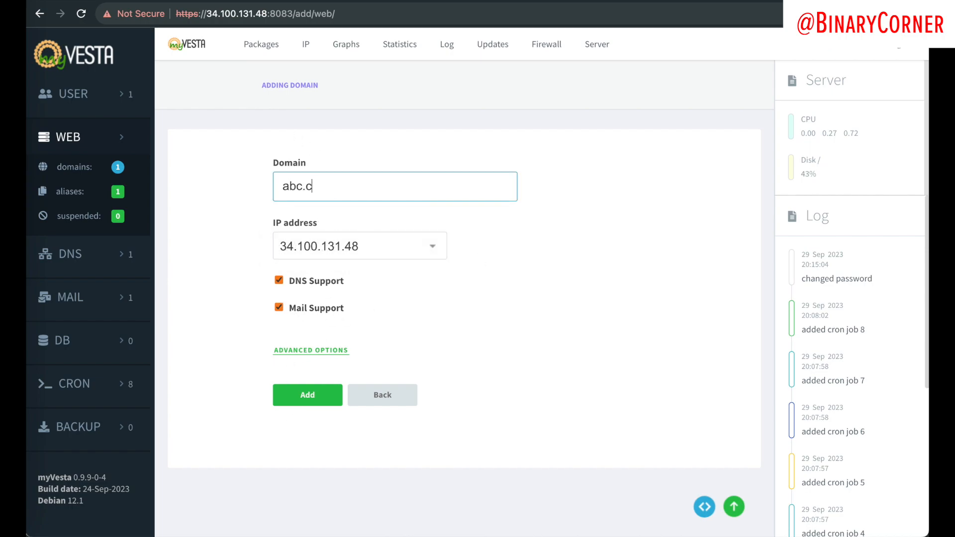
left_click(341, 391)
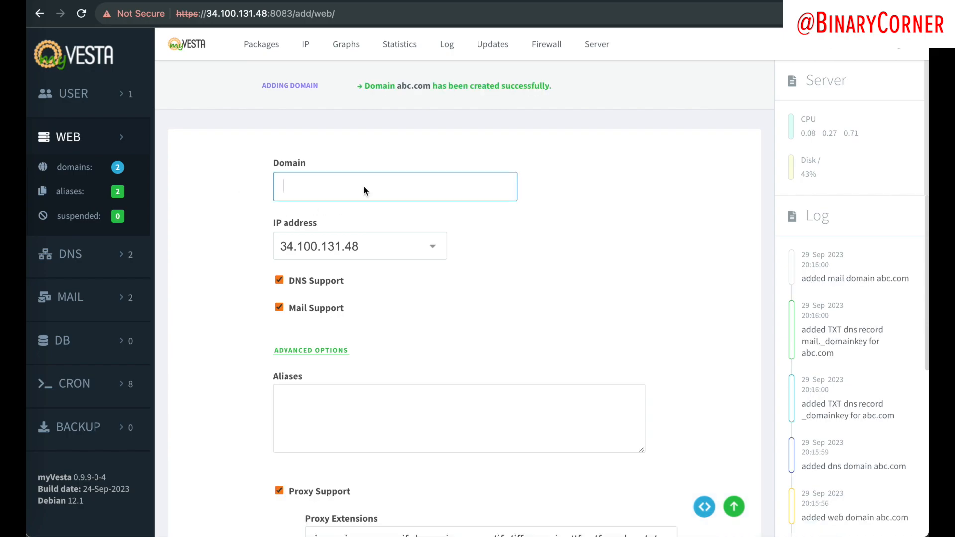
left_click_drag(264, 164, 371, 164)
left_click(528, 227)
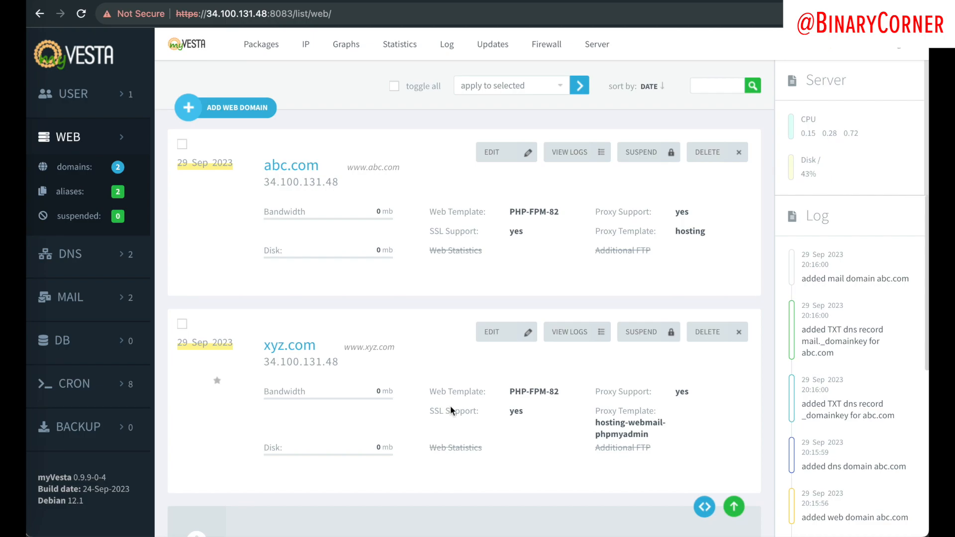
Step: Browse the DNS, mail, database, cron and backup sections in turn
left_click(75, 253)
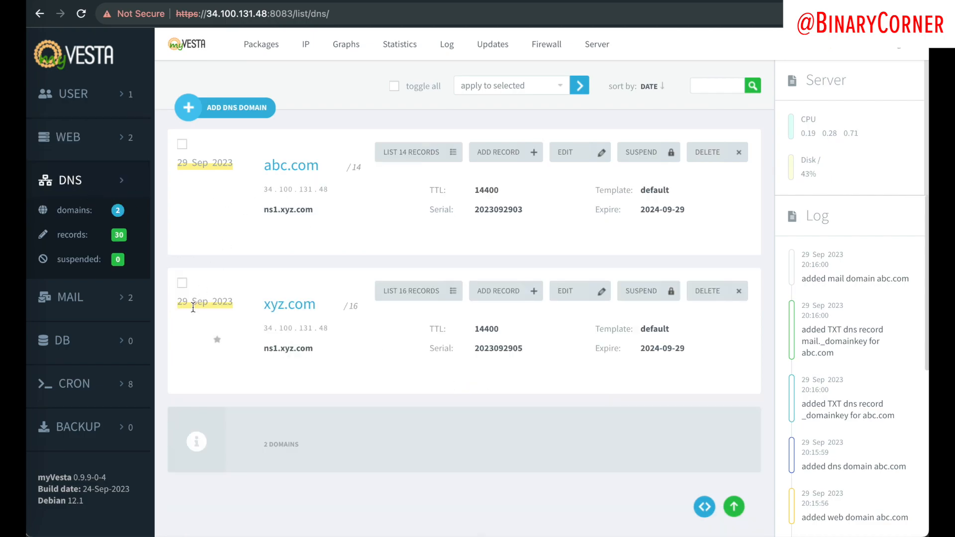
left_click(73, 297)
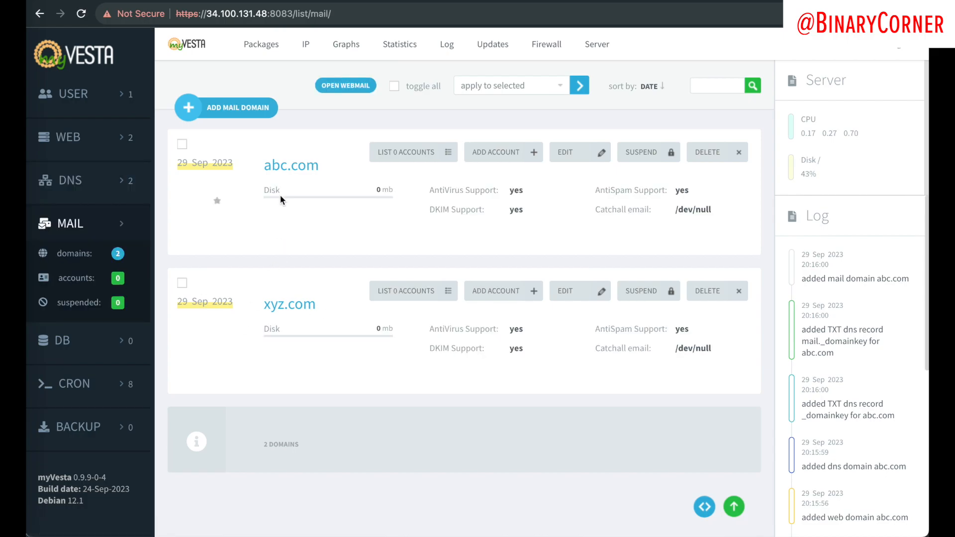
left_click(90, 334)
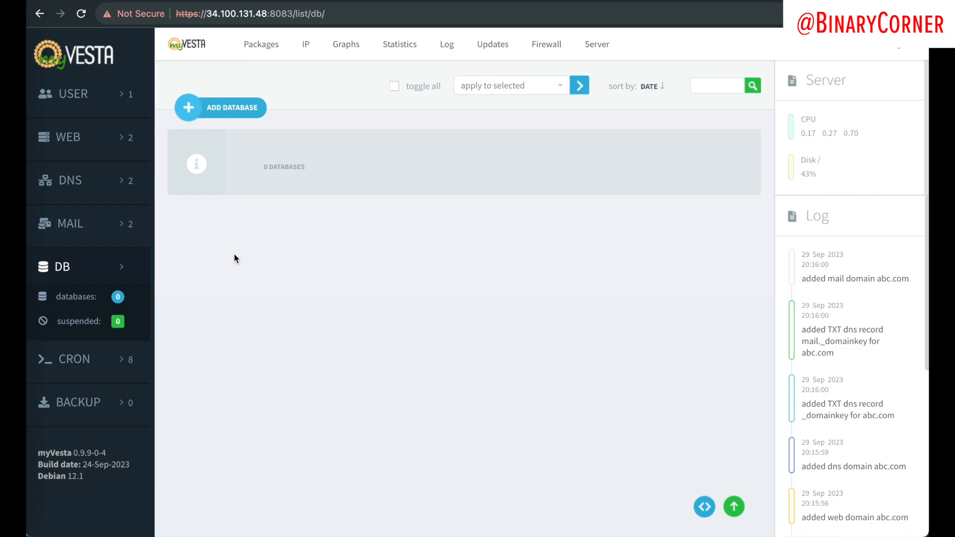
left_click(90, 372)
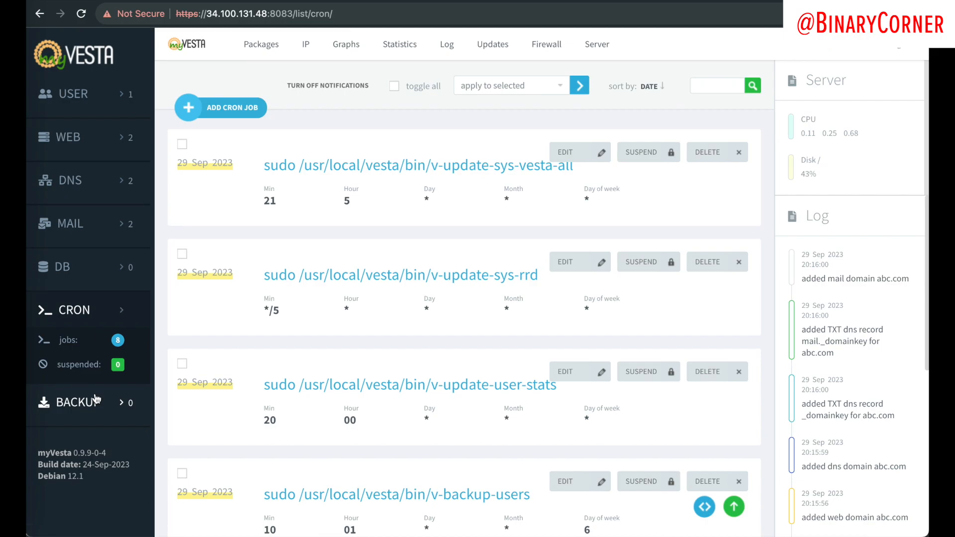
left_click(96, 399)
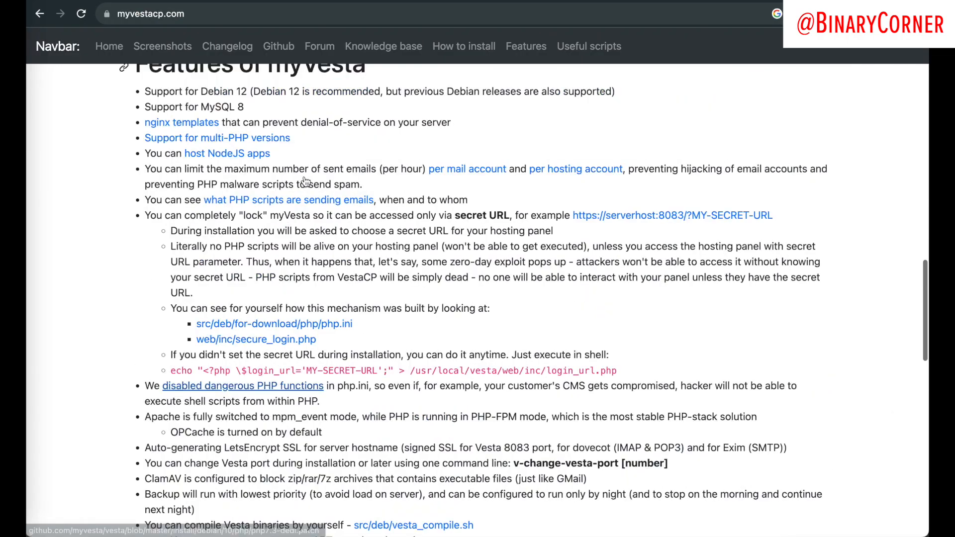
scroll(595, 39, "up", 10)
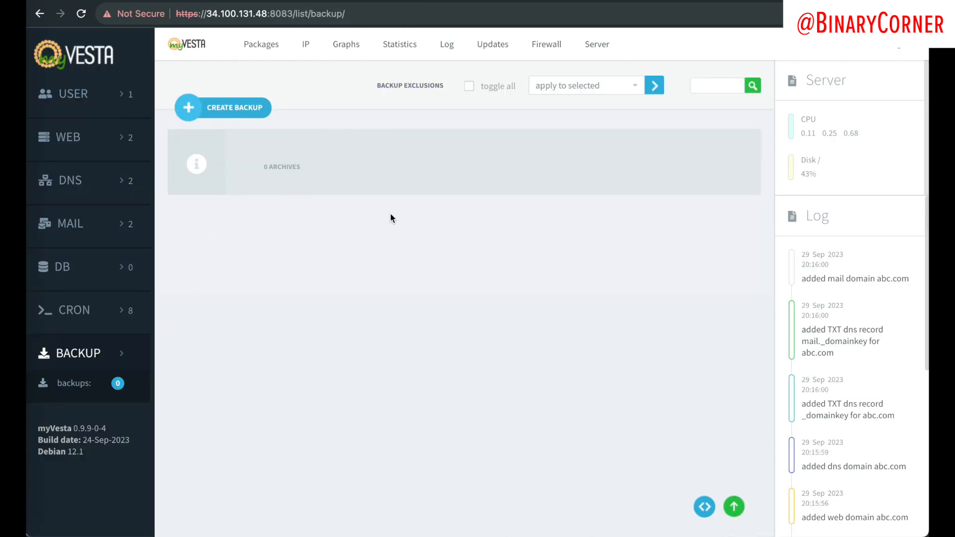
Step: Download the WordPress 6.3.1 zip package from wordpress.org
left_click(517, 1)
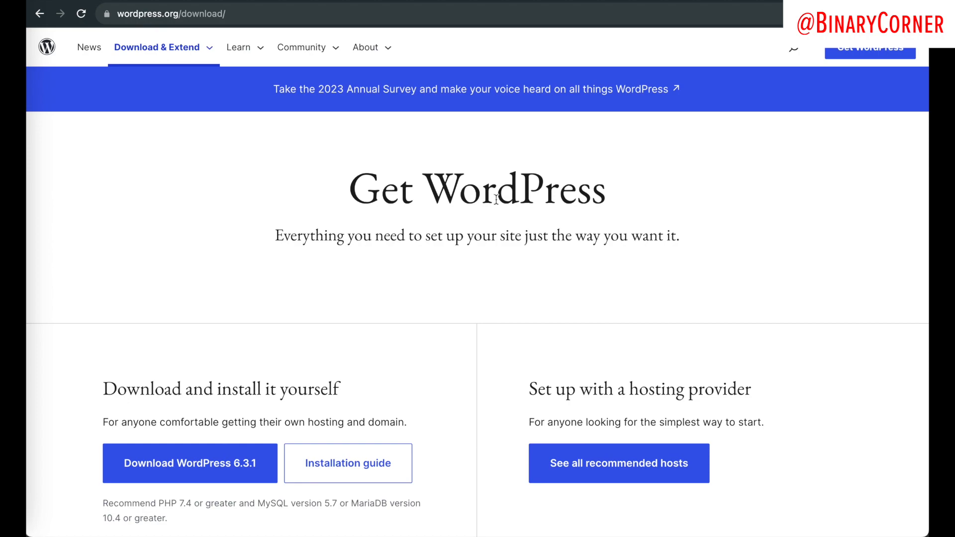
double_click(356, 211)
left_click(538, 214)
scroll(371, 229, "down", 1)
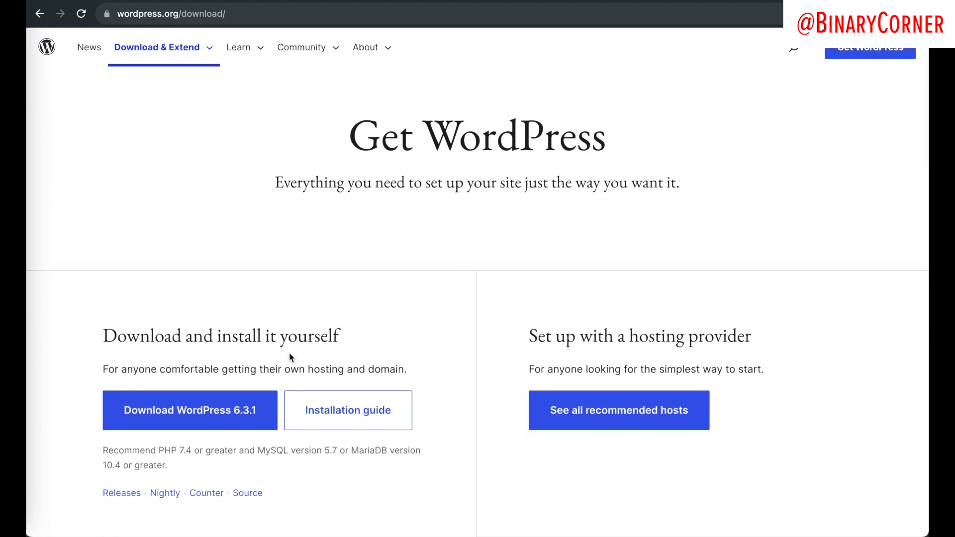
left_click(694, 136)
double_click(547, 159)
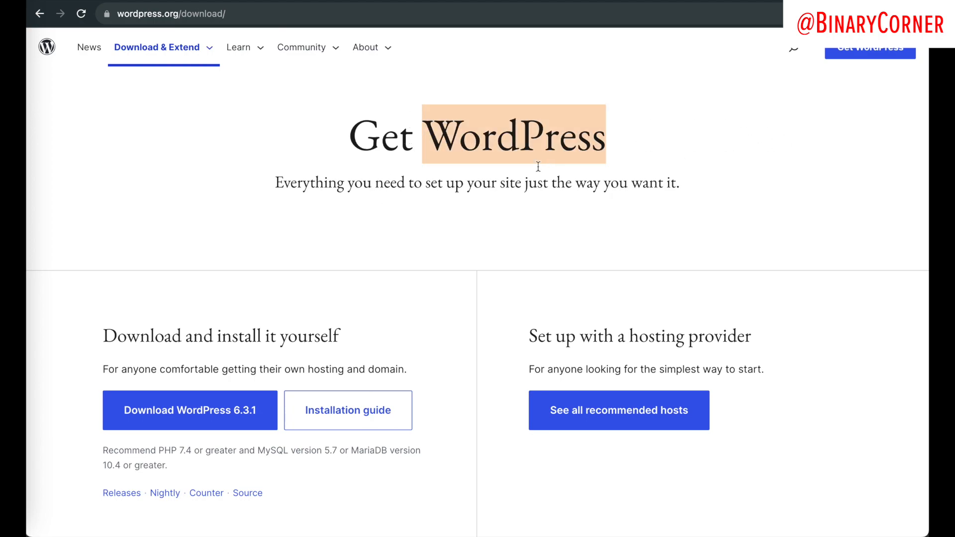
scroll(386, 230, "down", 2)
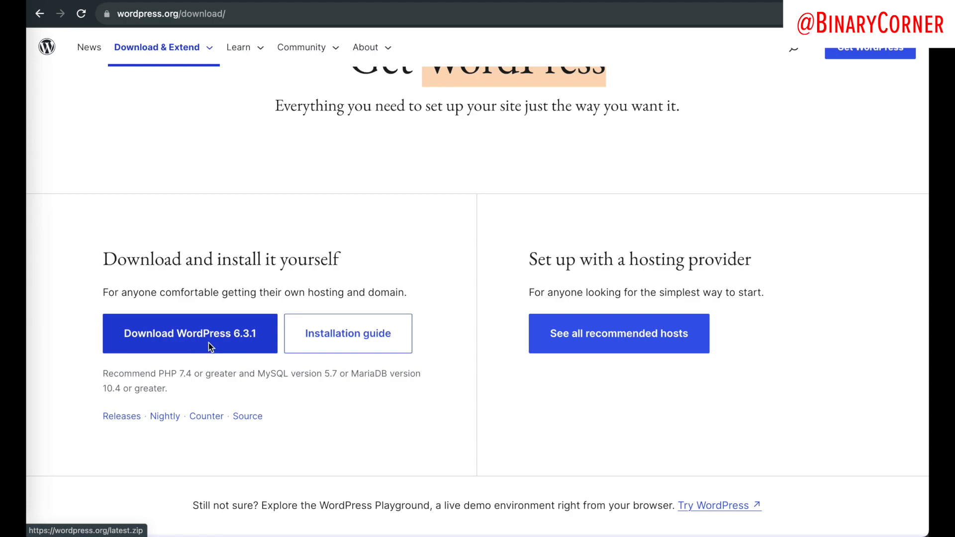
left_click(240, 339)
scroll(324, 244, "up", 1)
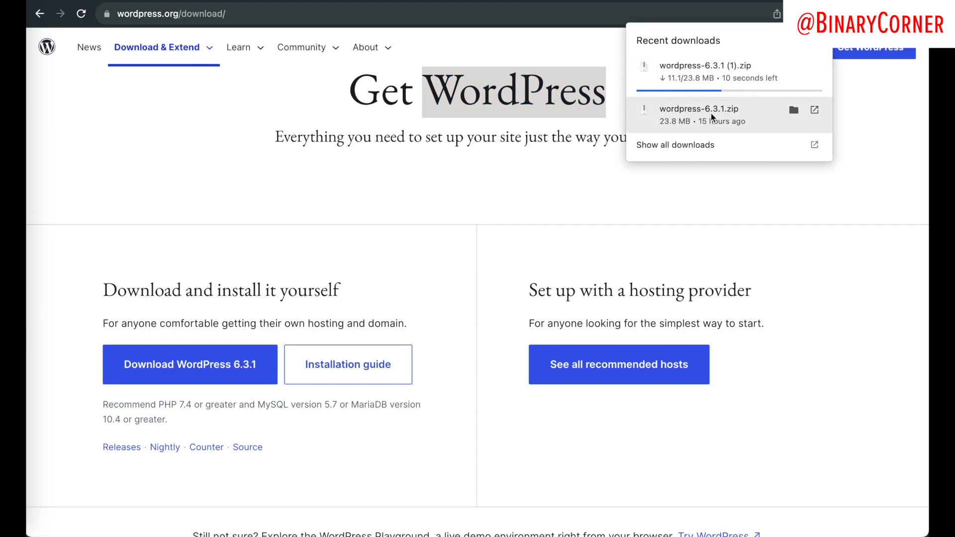
left_click(388, 221)
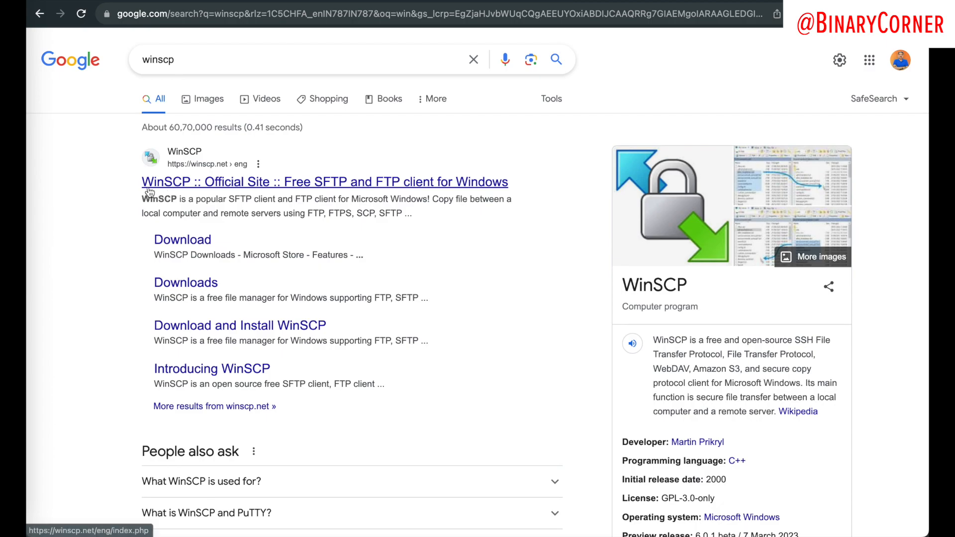
Step: Copy the server IP from the address bar and switch over to Cyberduck
left_click_drag(132, 182, 528, 200)
left_click(508, 228)
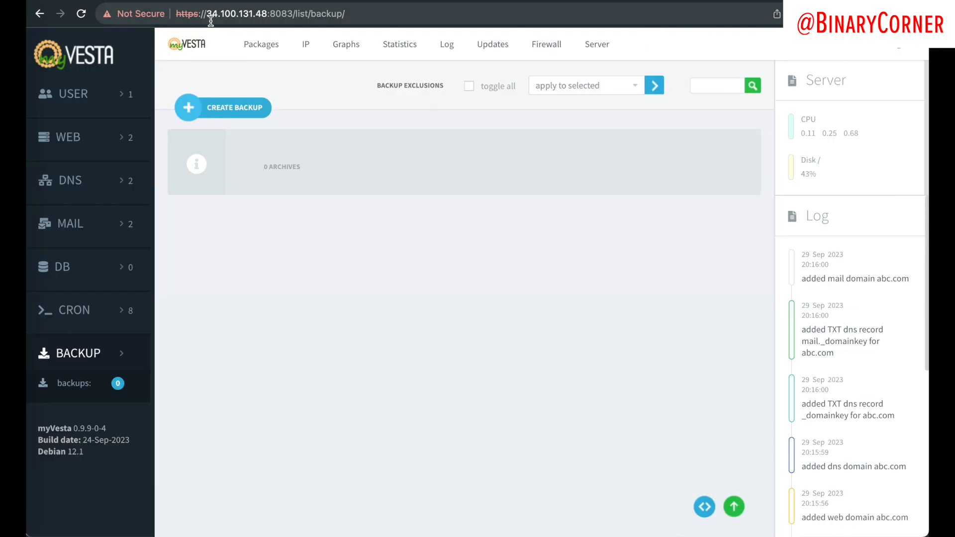
left_click_drag(211, 21, 252, 15)
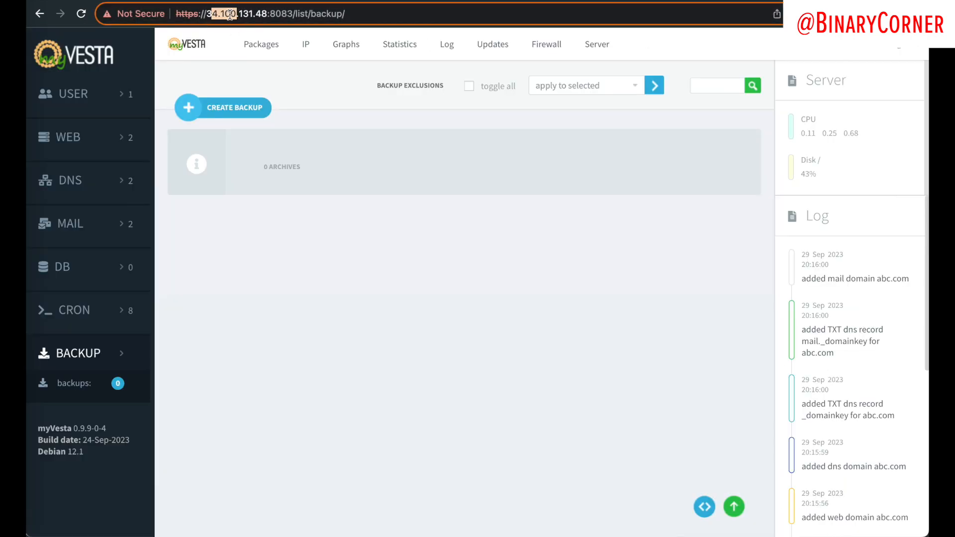
key("super+Tab")
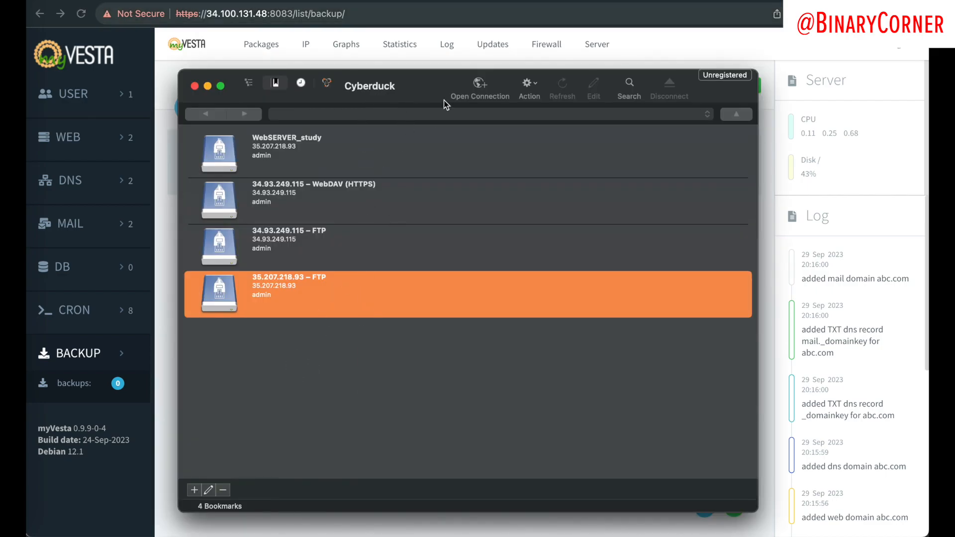
Step: Add an FTP bookmark for 34.100.131.48 as user admin with the panel password and connect
left_click(194, 492)
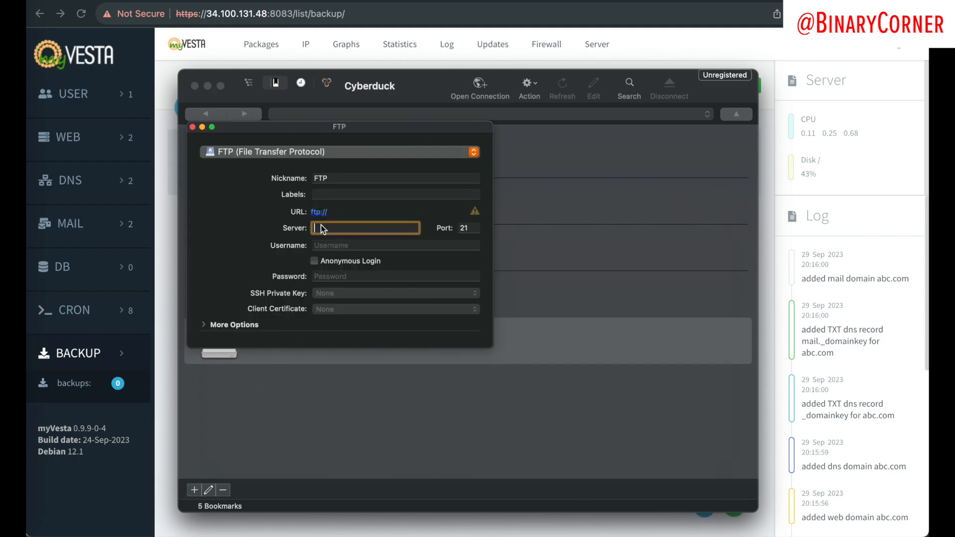
key("super+v")
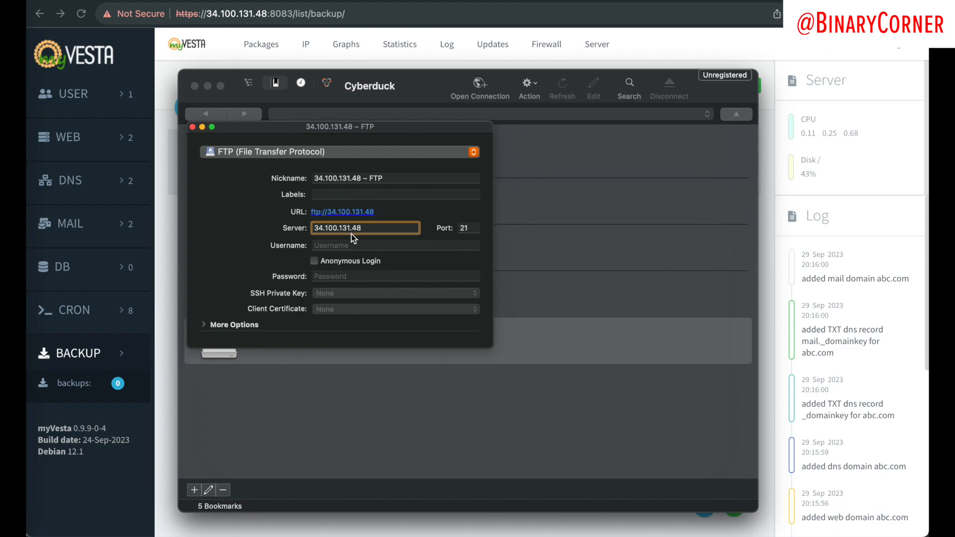
left_click(347, 245)
type("admin")
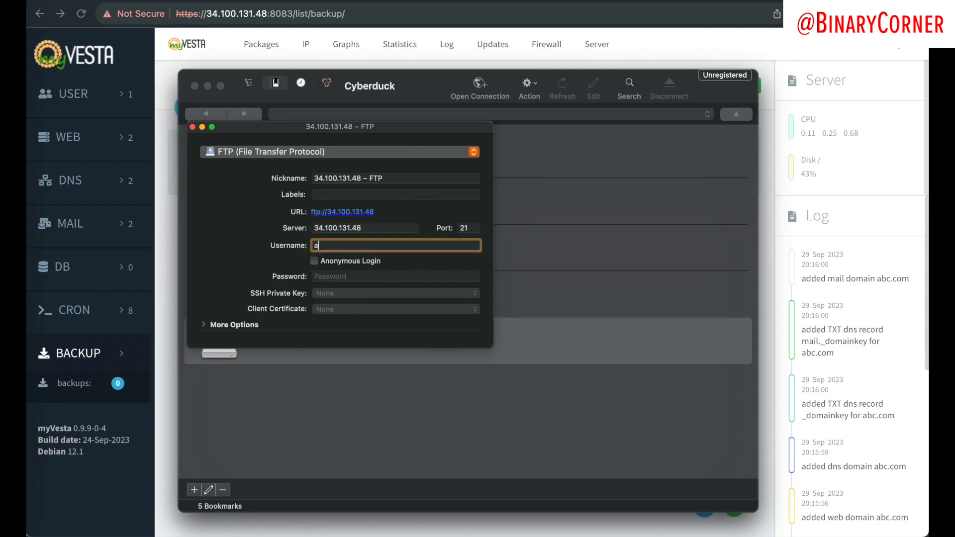
left_click(372, 276)
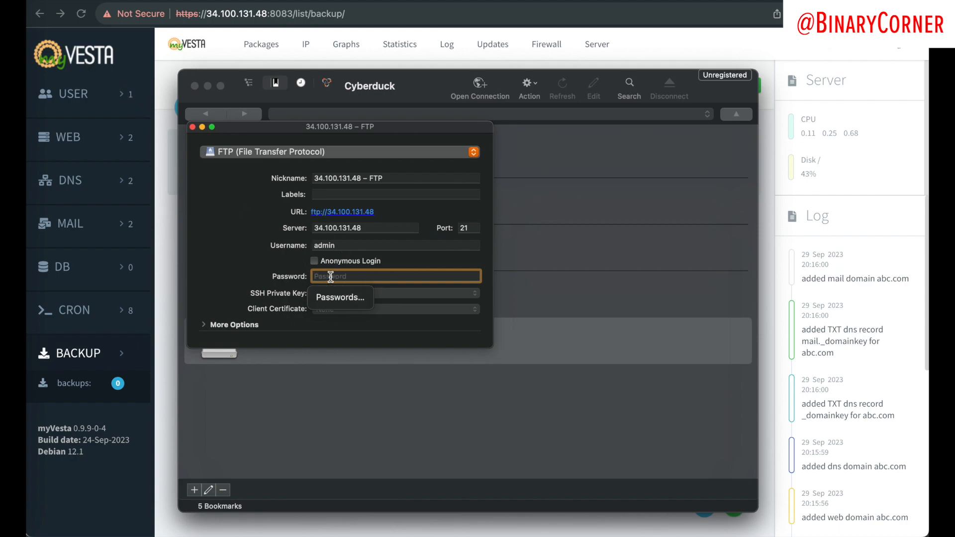
type("••••")
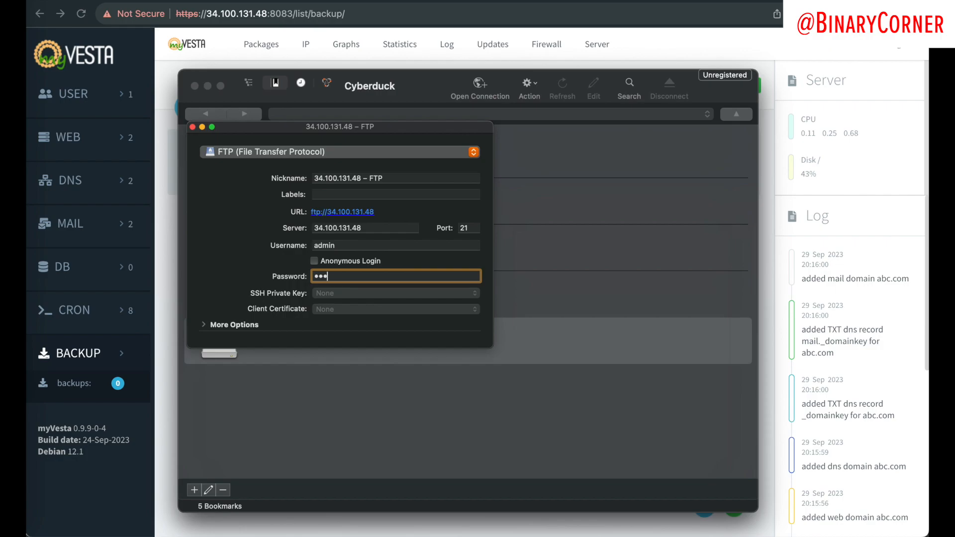
type("•••••")
key("Return")
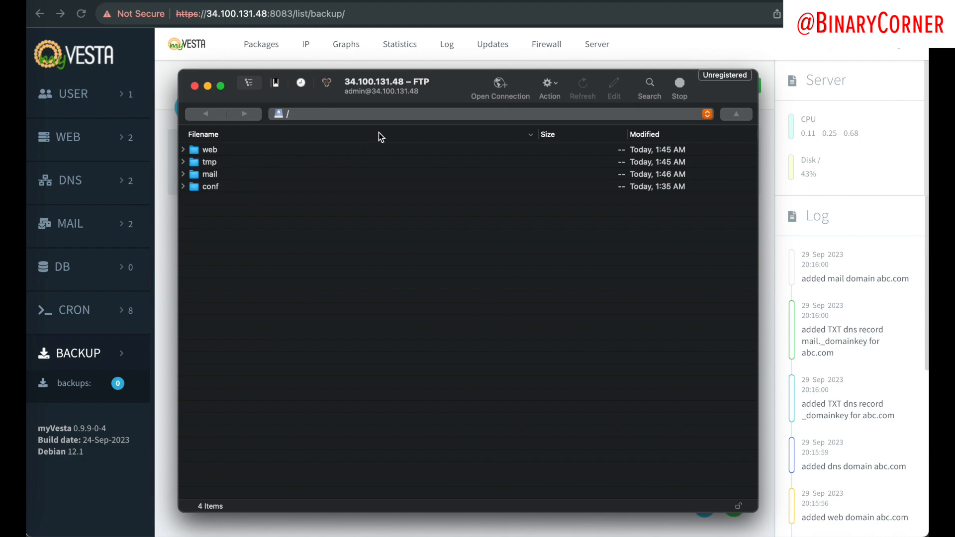
Step: Expand web/abc.com/public_html to reveal robots.txt and index.html
left_click(182, 149)
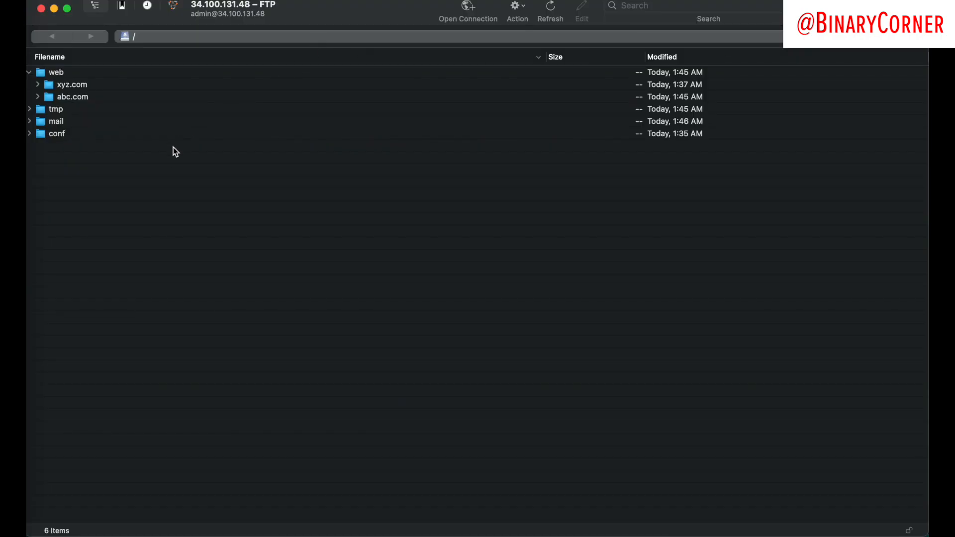
left_click(39, 97)
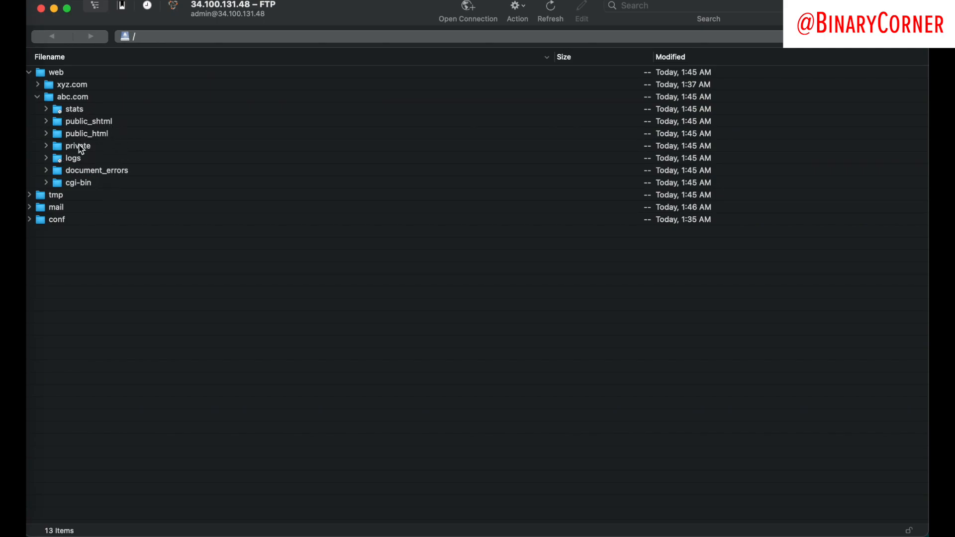
left_click(47, 133)
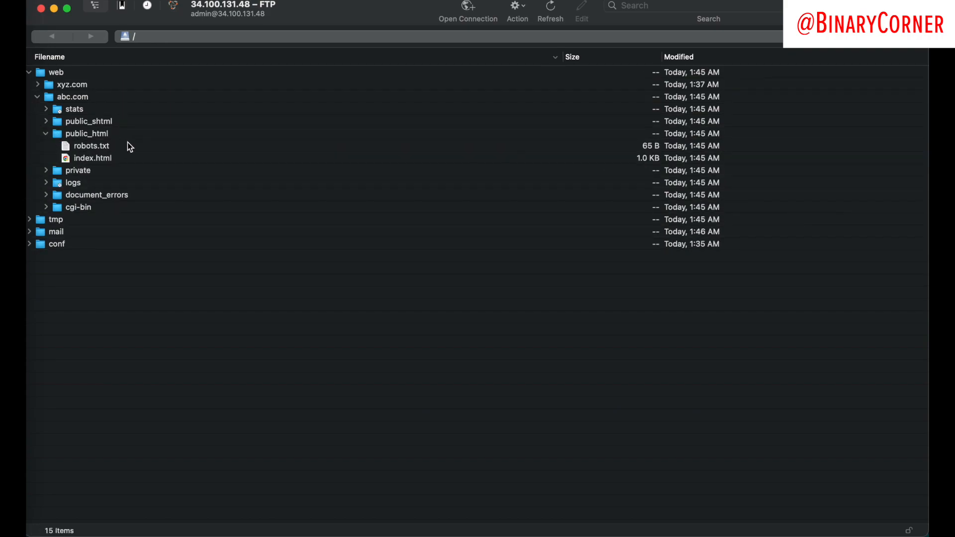
left_click(97, 157)
left_click(93, 146)
left_click(105, 155)
left_click(103, 146)
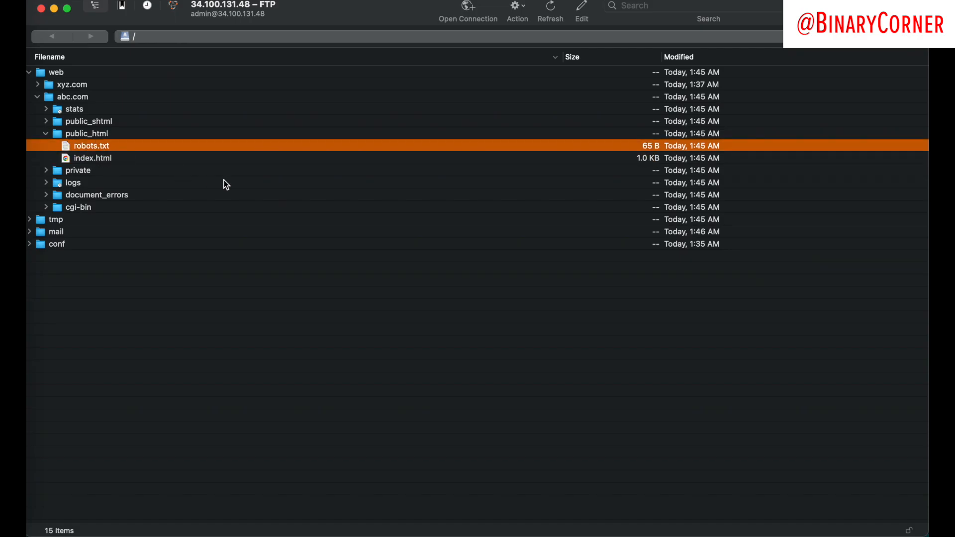
left_click(136, 156)
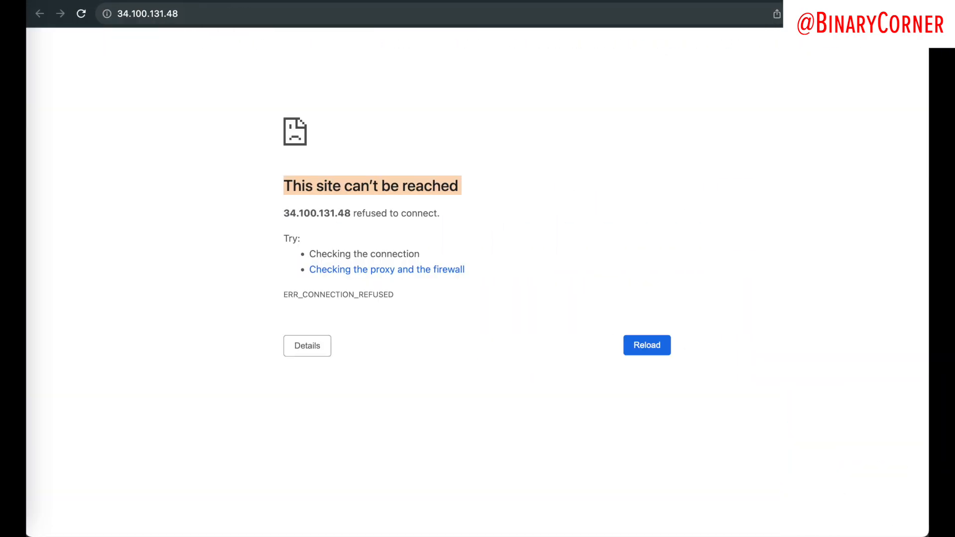
left_click(205, 13)
left_click(205, 12)
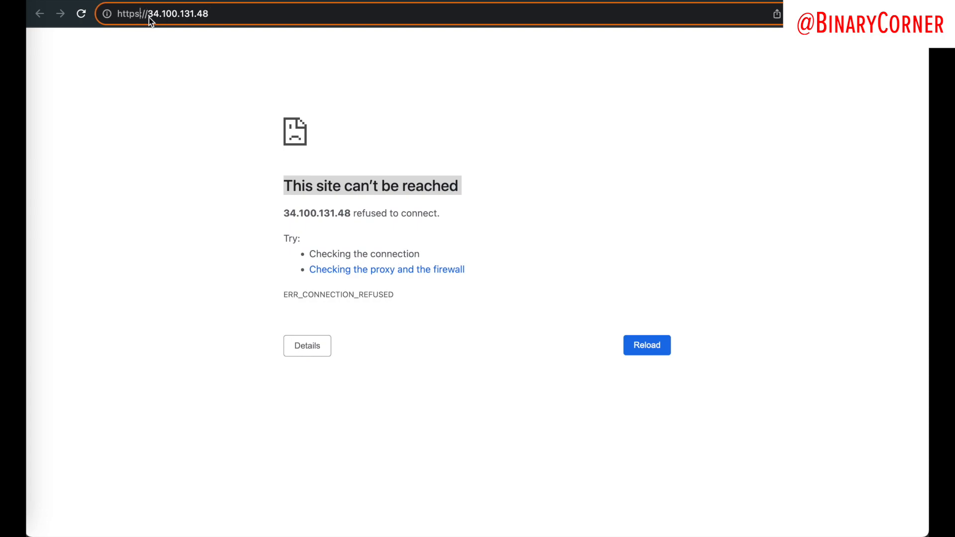
key("Left")
key("Left")
key("Left")
key("BackSpace")
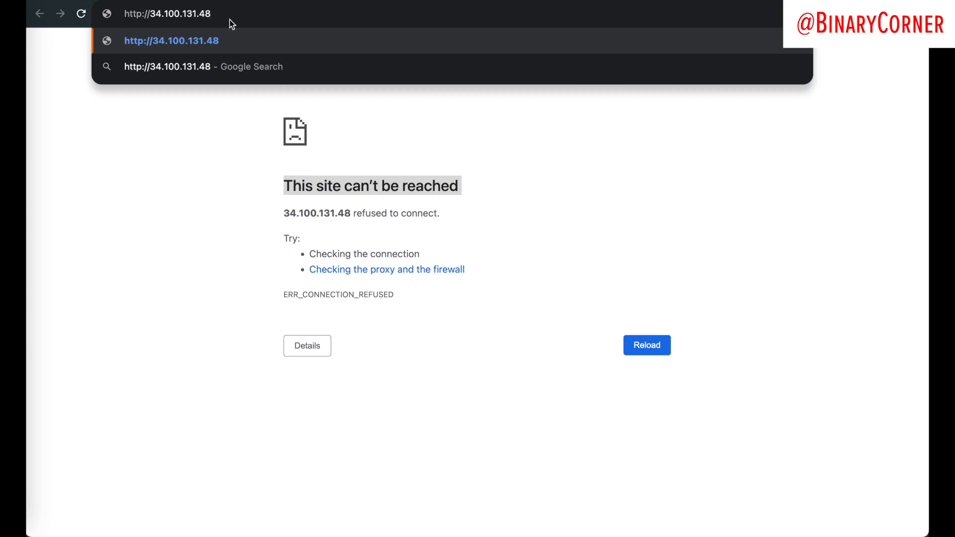
key("Return")
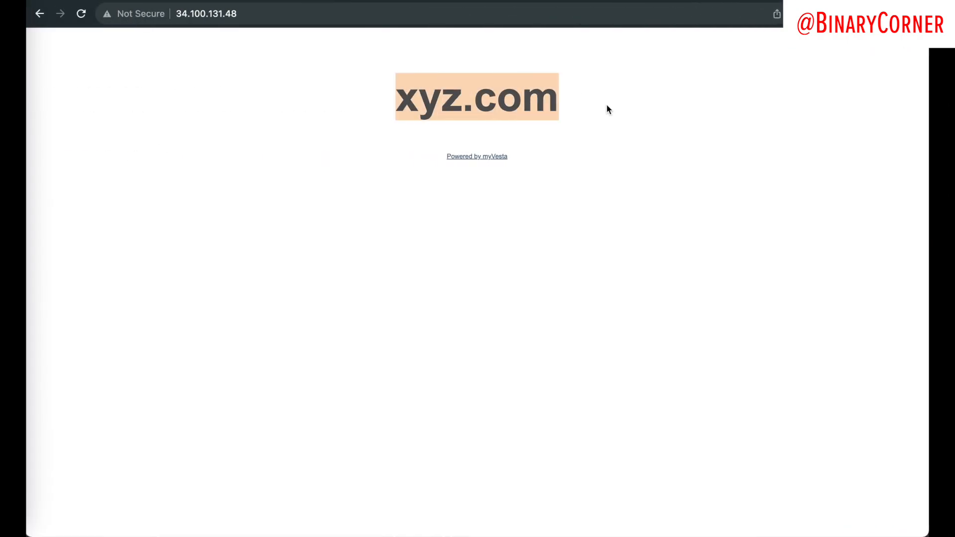
left_click(333, 169)
key("ctrl+Right")
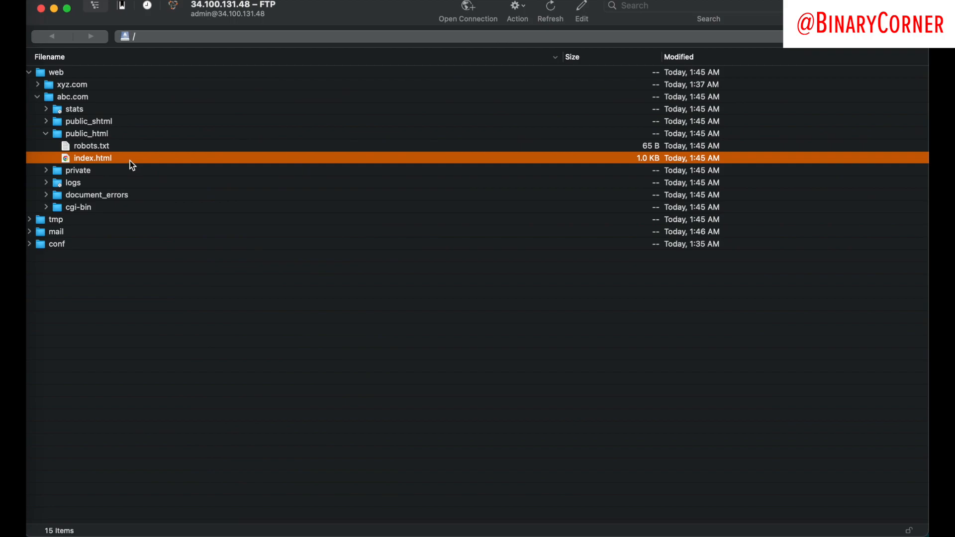
Step: Delete robots.txt and index.html from abc.com's public_html
left_click(88, 150)
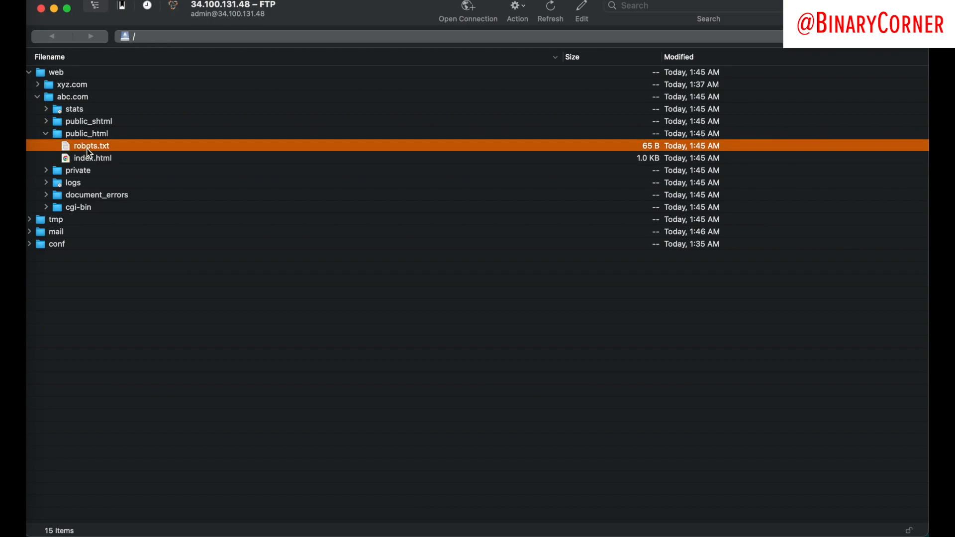
left_click(92, 158, "shift")
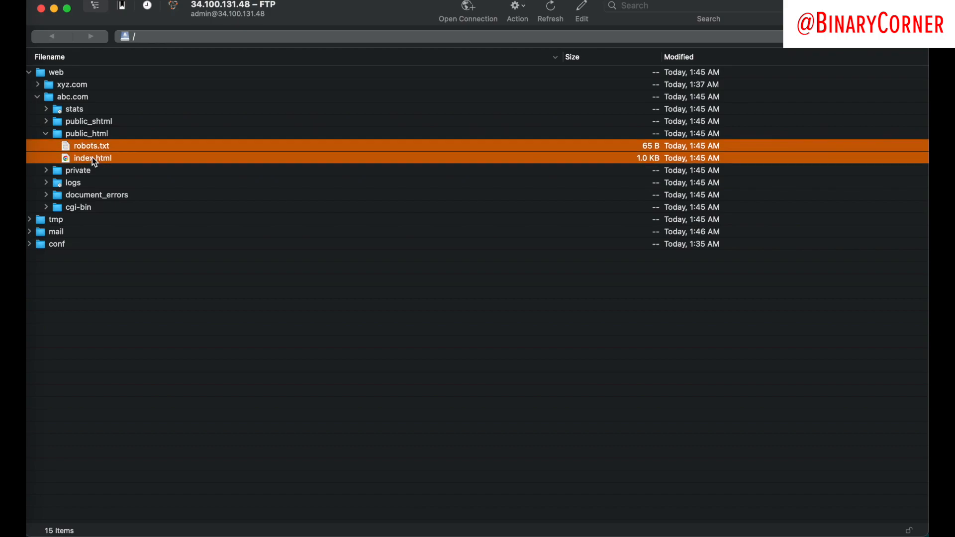
key("super+BackSpace")
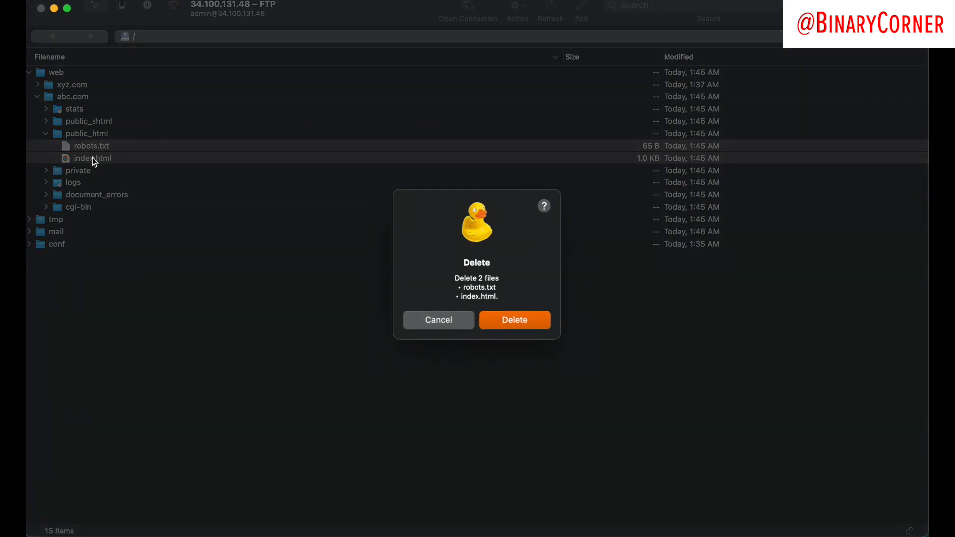
left_click(515, 320)
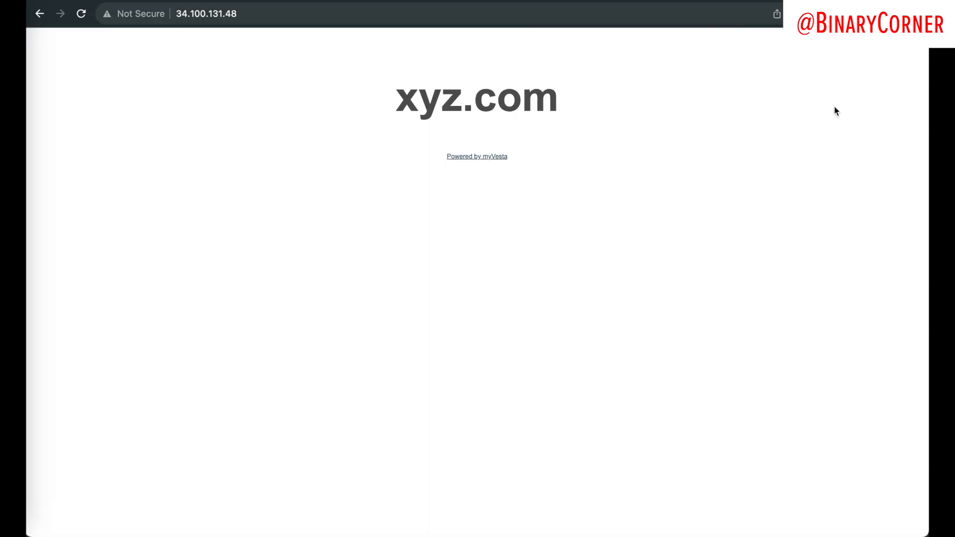
left_click(823, 14)
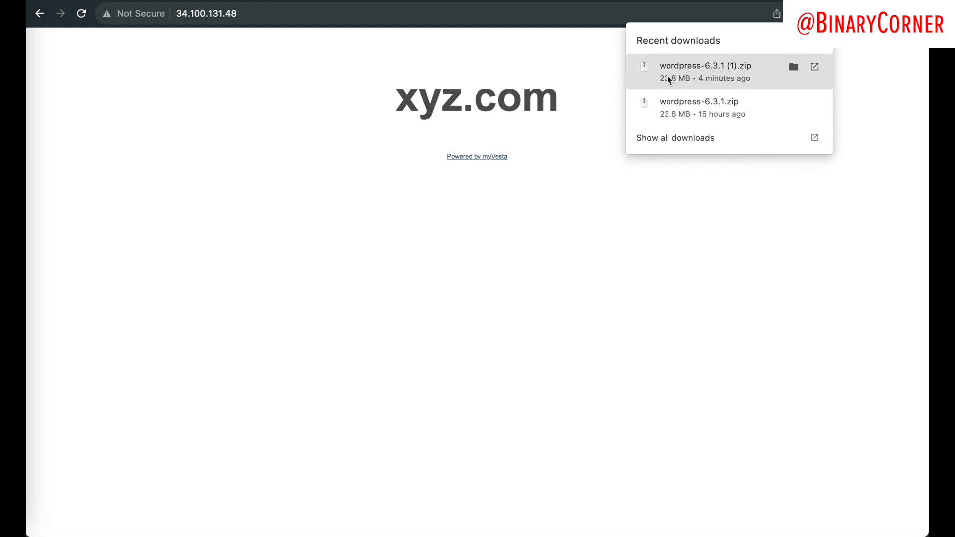
Step: Upload wordpress-6.3.1 (1).zip into abc.com's public_html, accepting the unsecured FTP warning
left_click_drag(684, 75, 77, 134)
key("ctrl+Right")
left_click(454, 361)
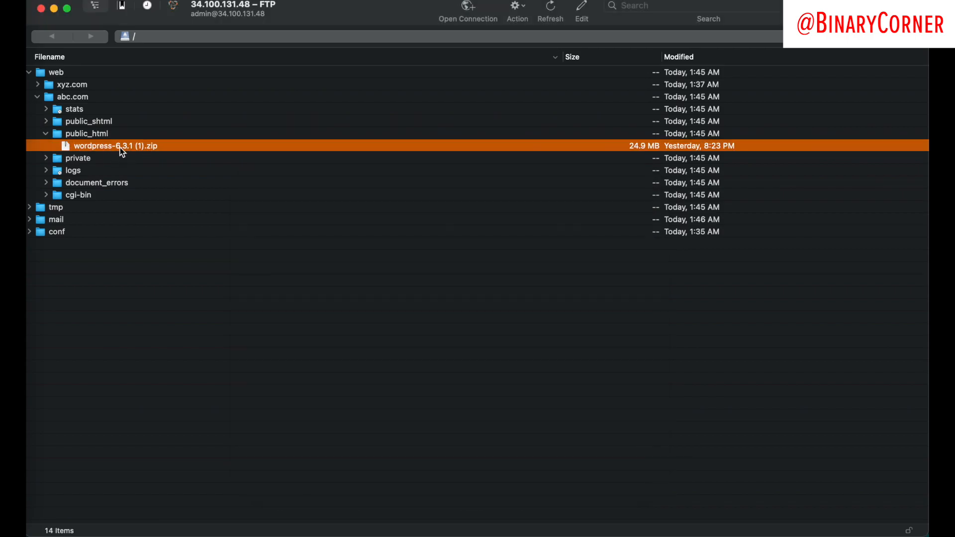
Step: Rename the uploaded WordPress zip to wordpress.zip, accepting the unsecured FTP warning
right_click(121, 147)
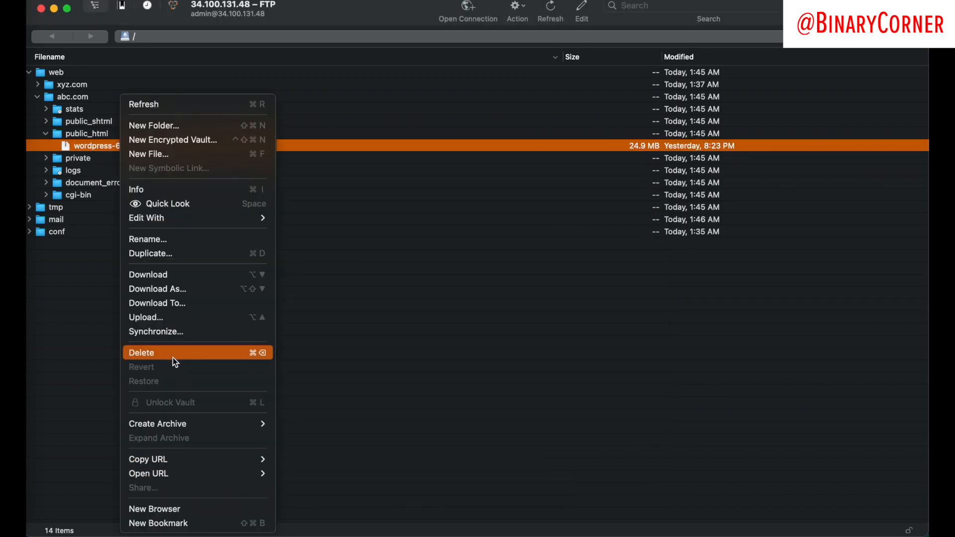
left_click(156, 243)
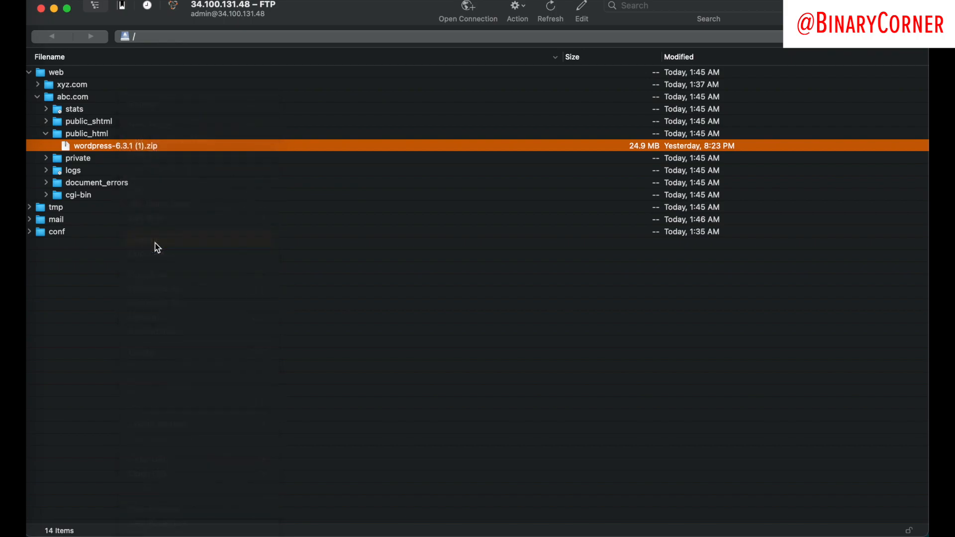
key("Right")
key("BackSpace")
key("BackSpace")
key("BackSpace")
key("BackSpace")
key("BackSpace")
key("BackSpace")
key("BackSpace")
key("BackSpace")
key("BackSpace")
key("BackSpace")
key("Return")
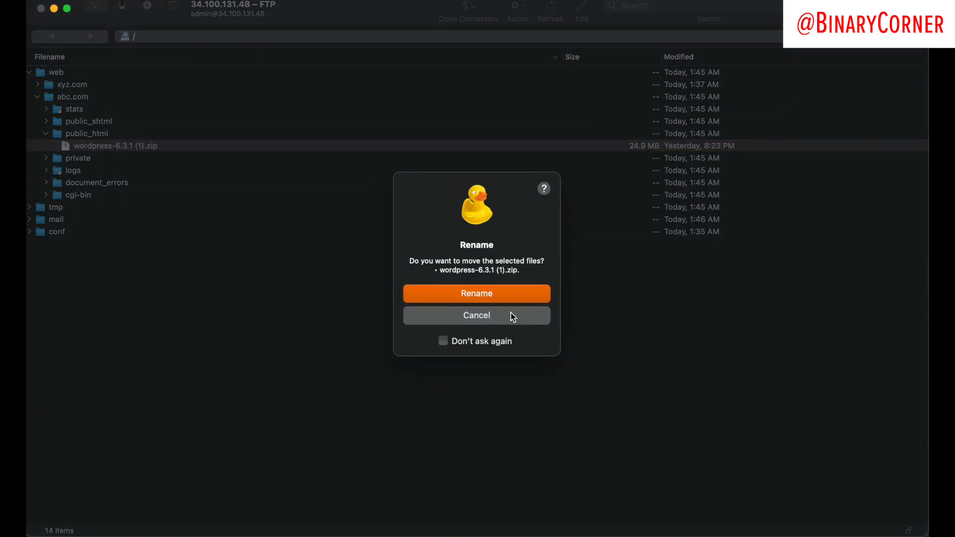
left_click(474, 290)
left_click(494, 306)
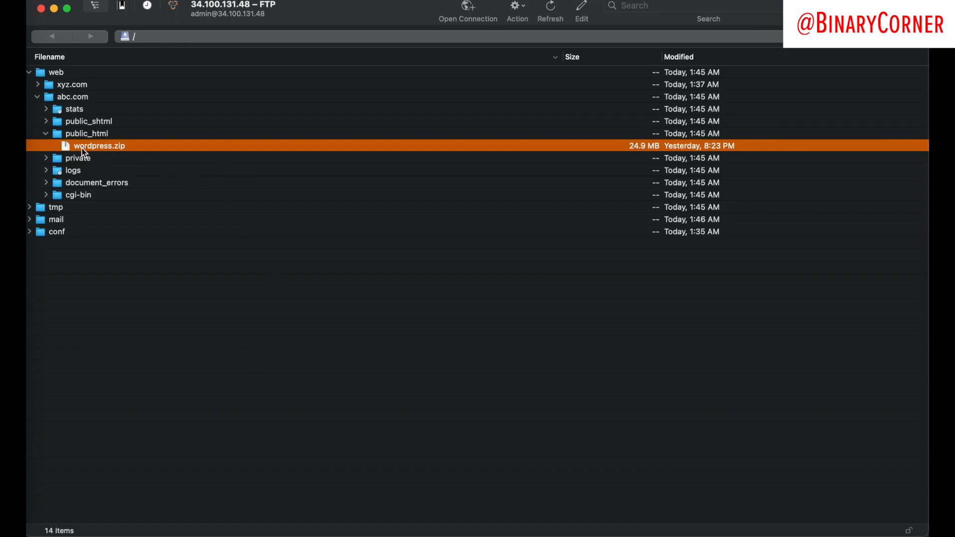
key("ctrl+Left")
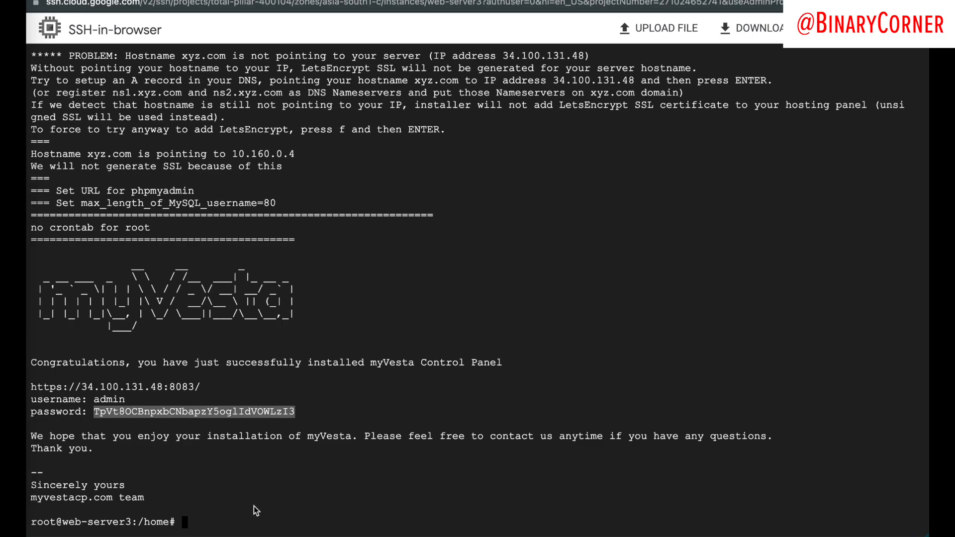
Step: List /home, enter admin and list its conf, mail, tmp and web folders, then enter web
left_click(253, 506)
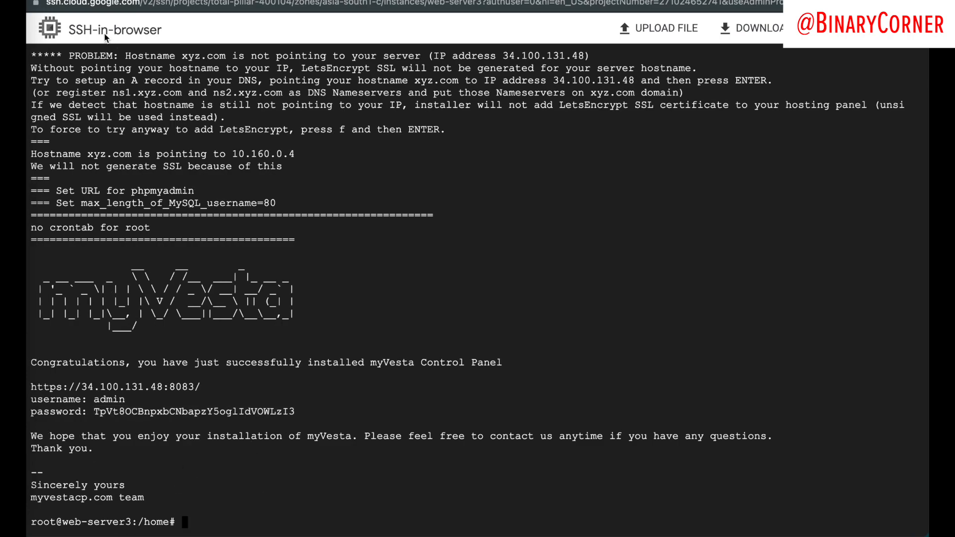
type("ls")
key("Return")
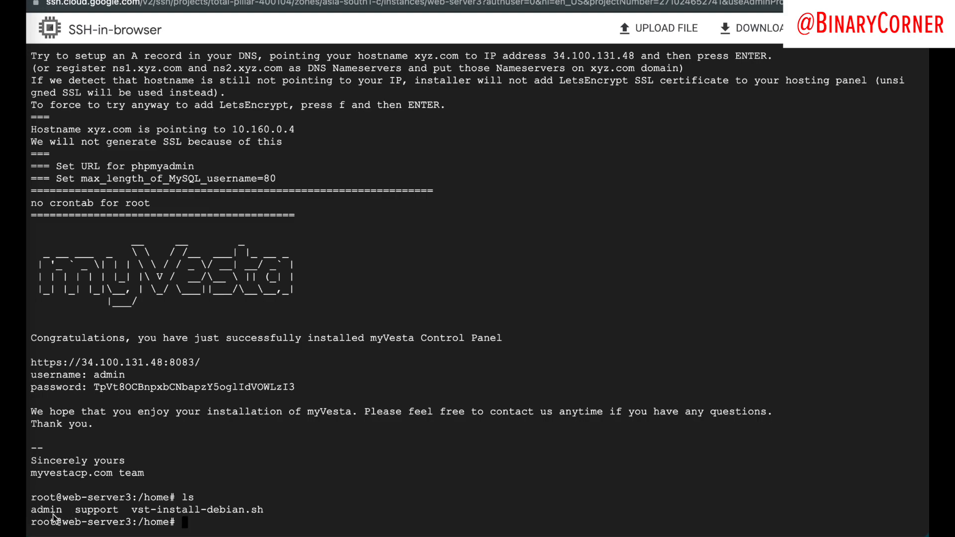
type("cd admin")
key("Return")
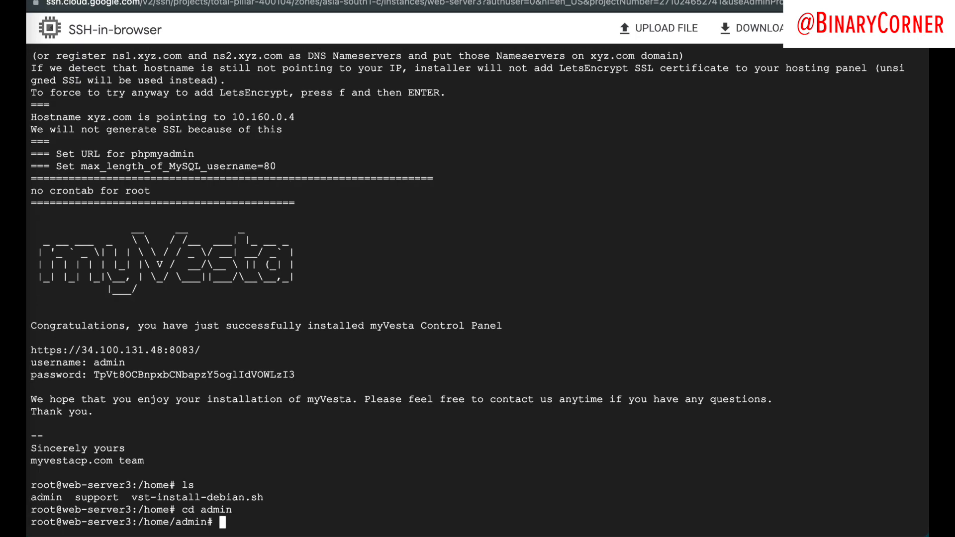
type("ls")
key("Return")
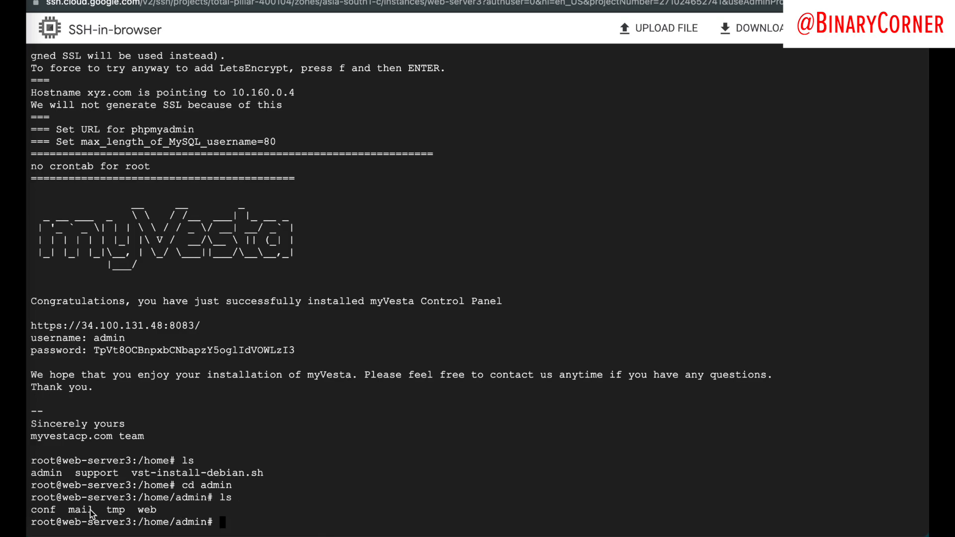
left_click_drag(158, 512, 39, 516)
left_click(157, 511)
type("cd web")
key("Return")
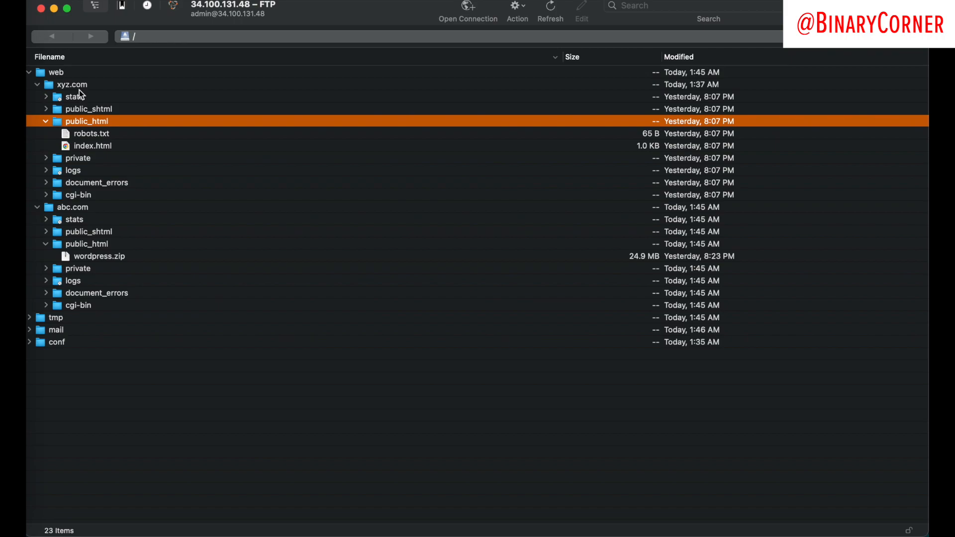
Step: Delete robots.txt and index.html from xyz.com's public_html
left_click(95, 133)
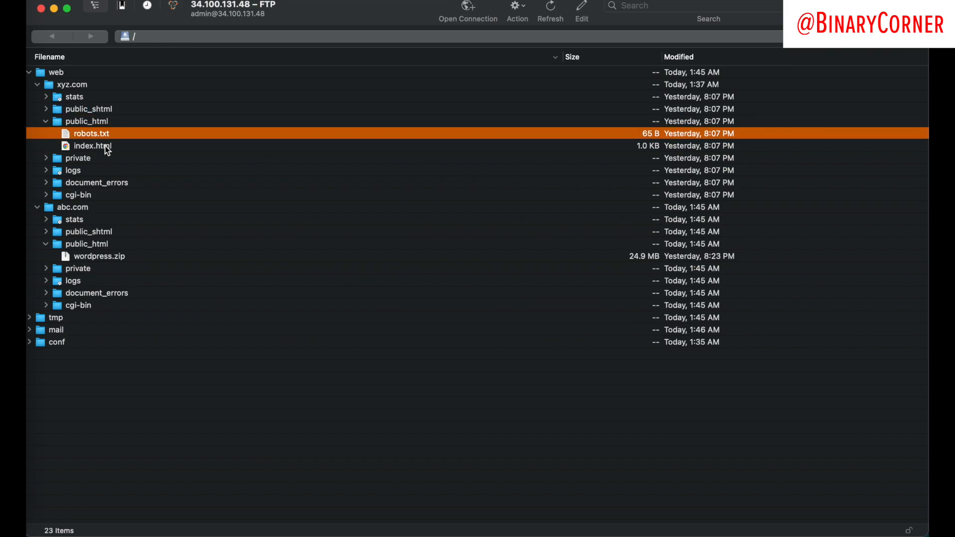
left_click(105, 146)
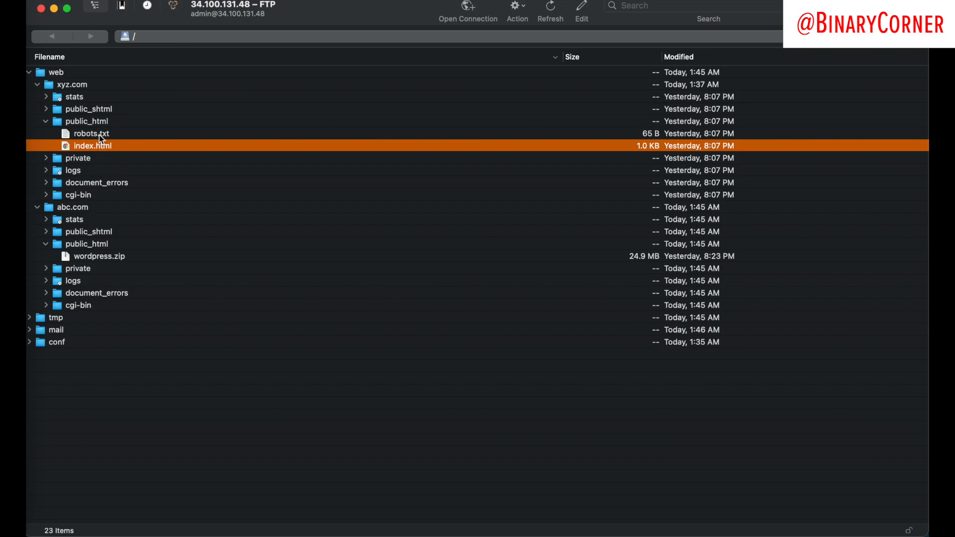
right_click(101, 137)
left_click(89, 141)
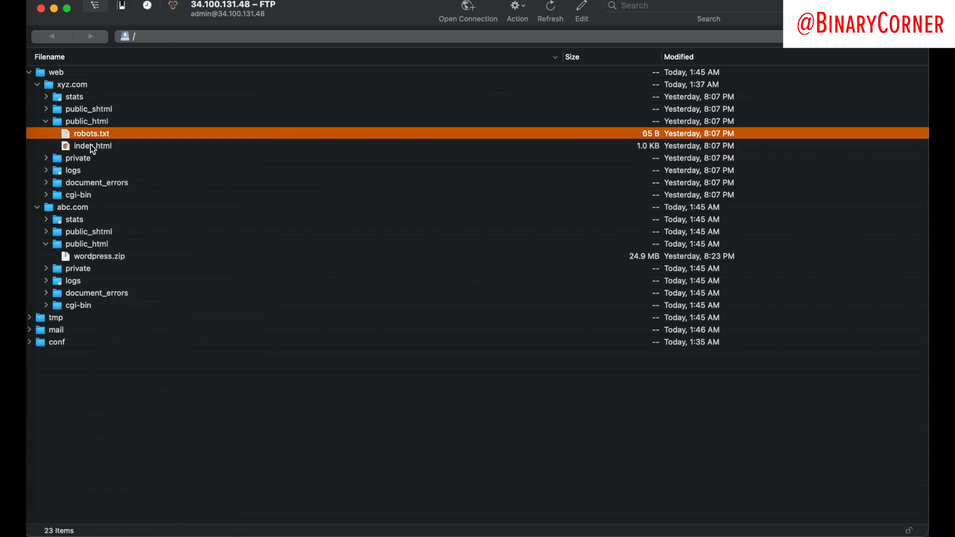
left_click(91, 144, "super")
key("super+BackSpace")
key("Return")
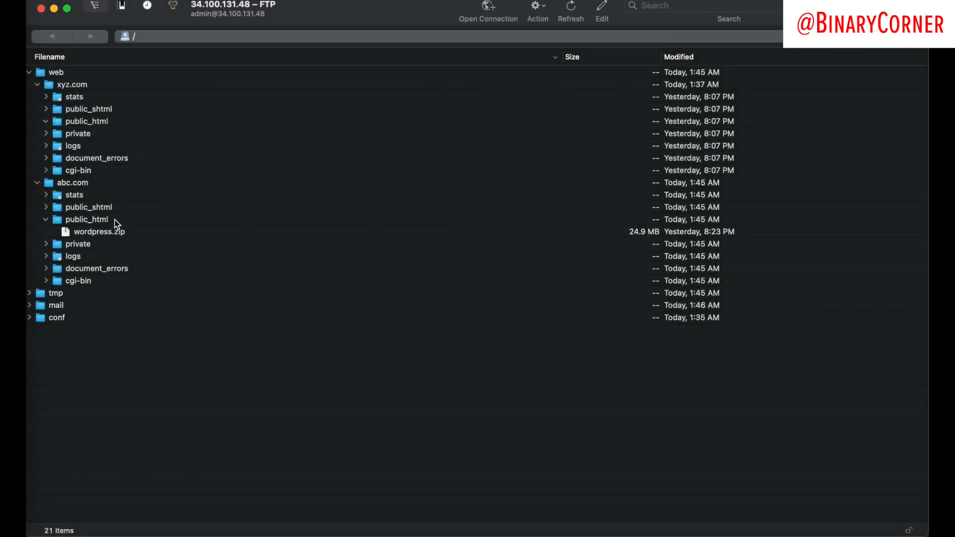
Step: Move wordpress.zip into xyz.com's public_html, accepting the unsecured FTP warning
left_click_drag(78, 232, 96, 125)
left_click(497, 294)
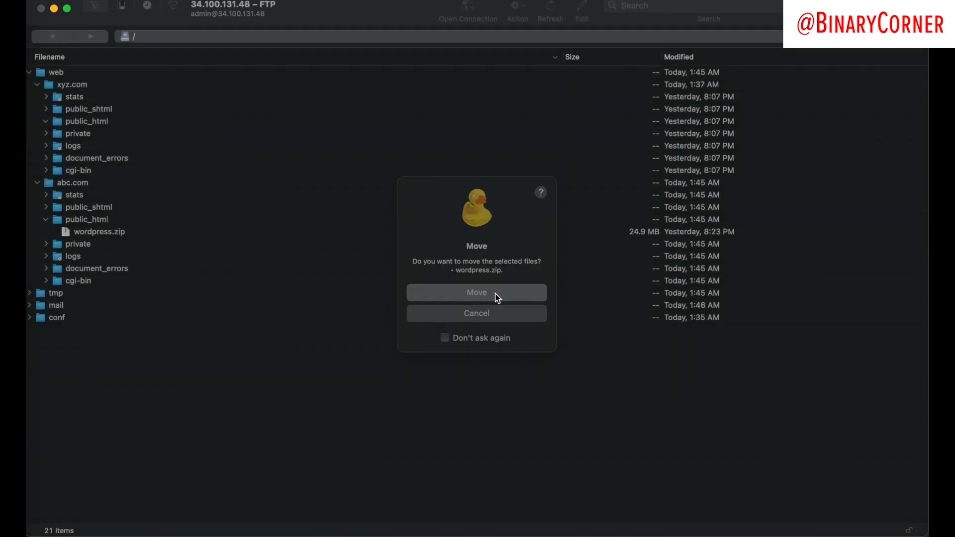
left_click(499, 301)
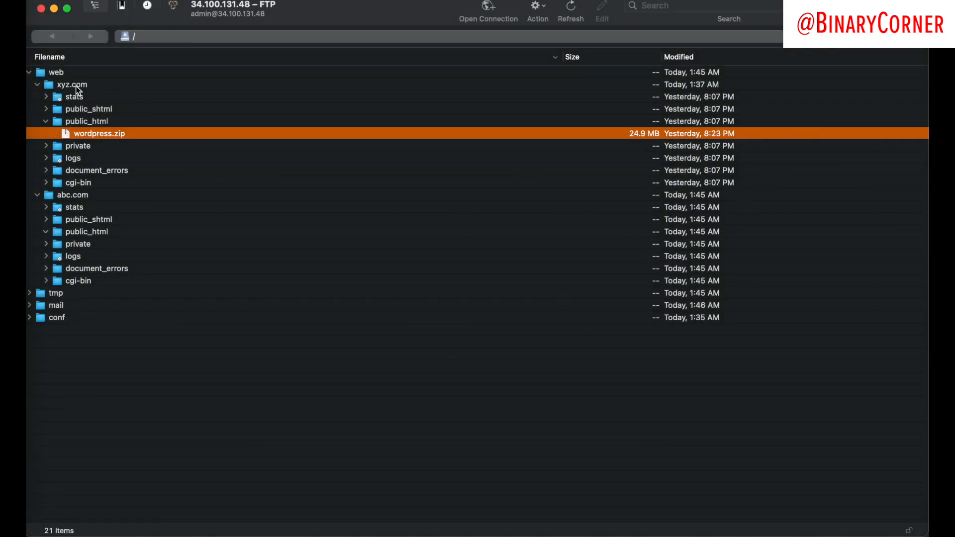
key("super+Tab")
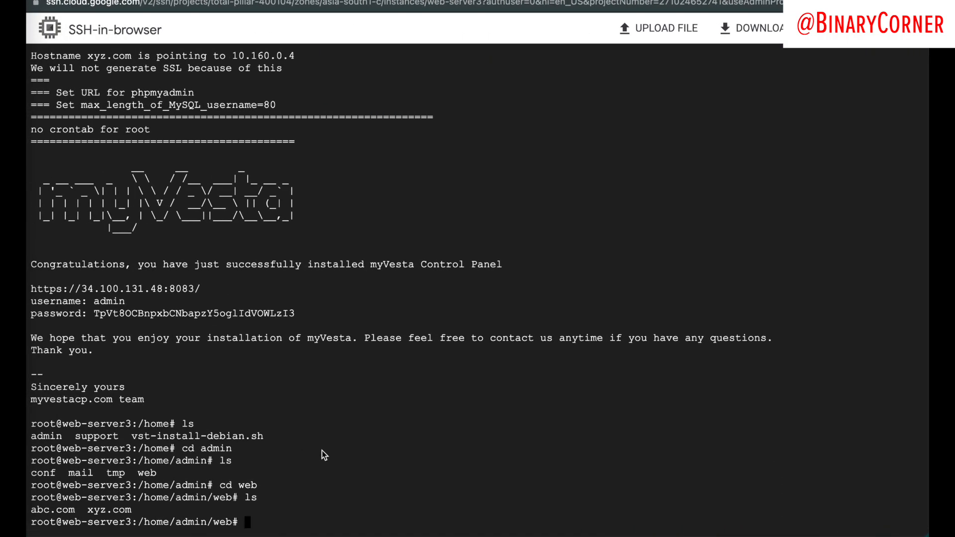
Step: Go into xyz.com/public_html on the server and list its files
type("cd xyz.com/")
key("Return")
type("ls")
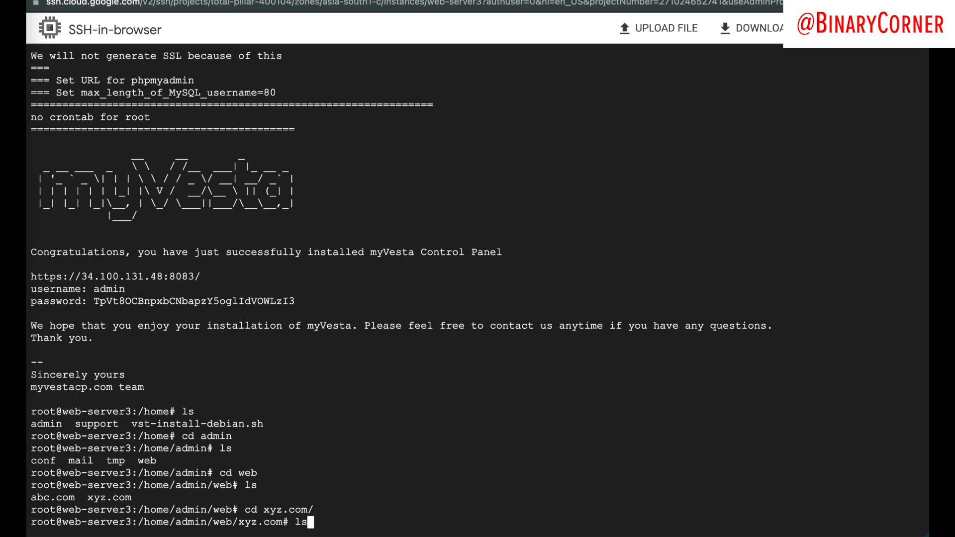
key("Return")
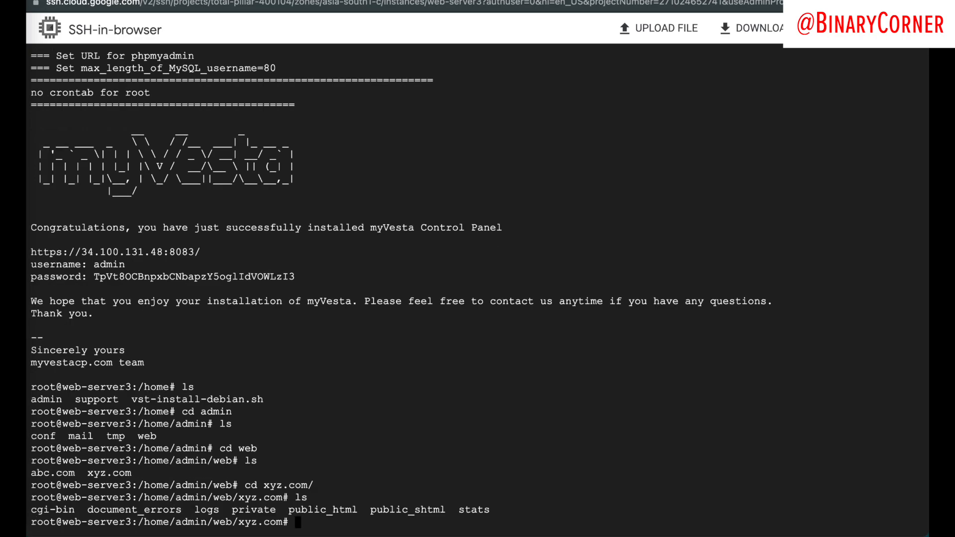
type("cd p")
key("Tab")
type("h")
key("Tab")
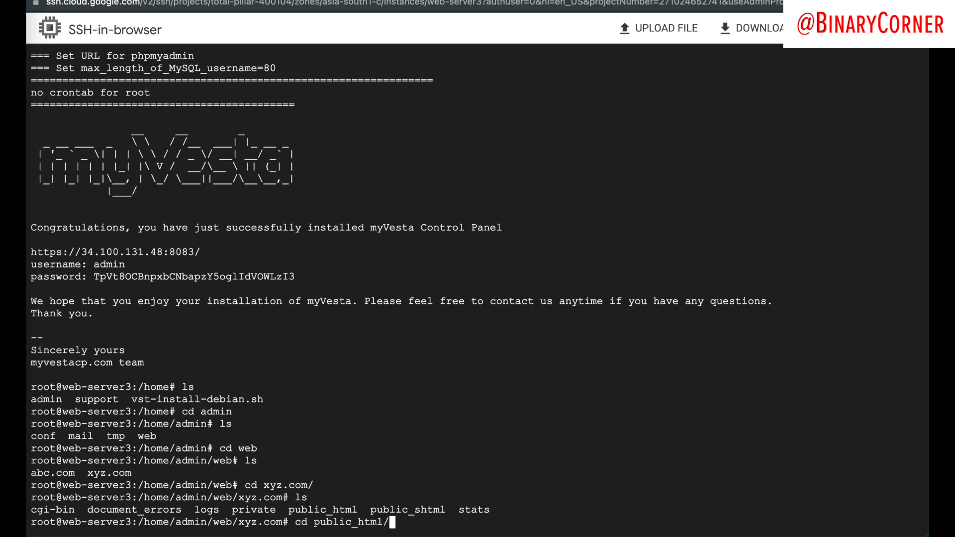
key("Return")
type("ls")
key("Return")
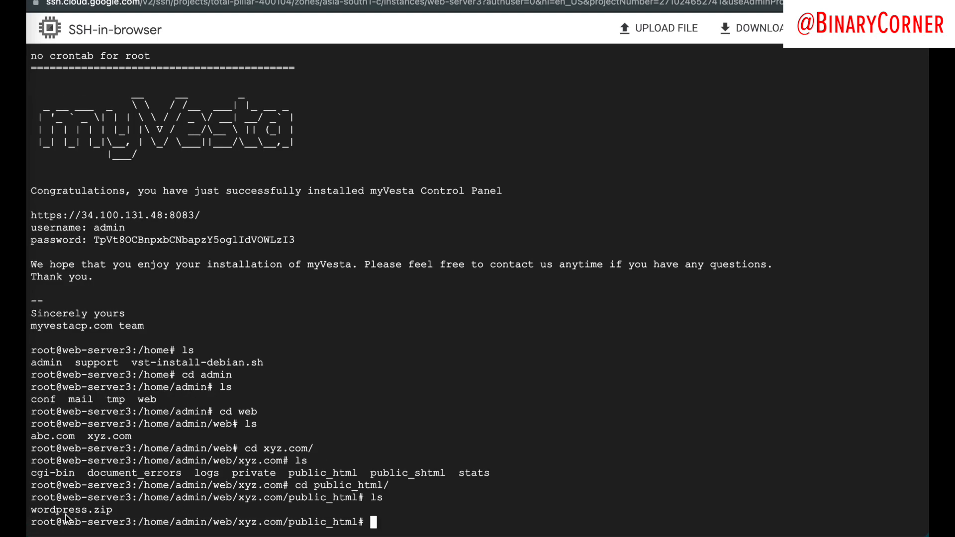
Step: Unpack wordpress.zip in public_html with unzip
left_click_drag(31, 512, 121, 515)
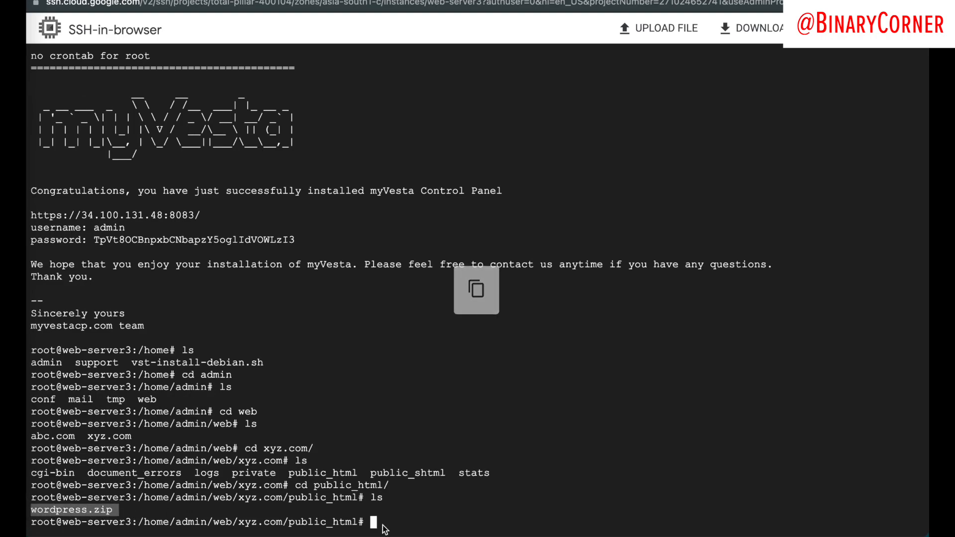
left_click(432, 495)
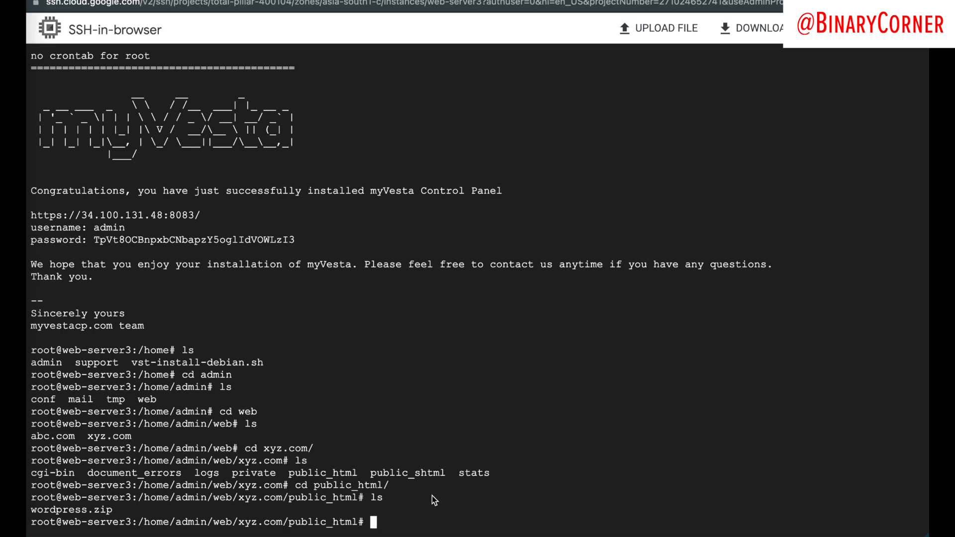
type("unzip w")
key("Tab")
key("Return")
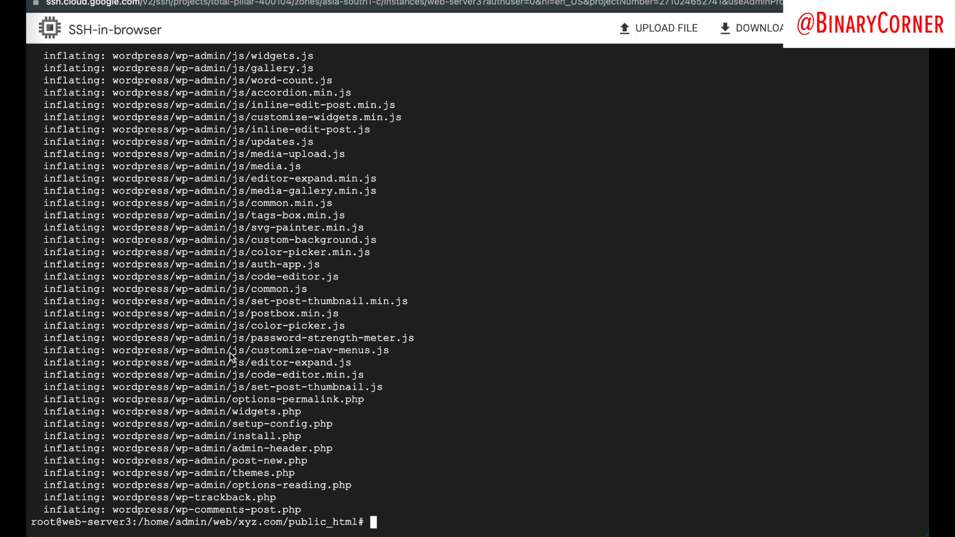
key("ctrl+Right")
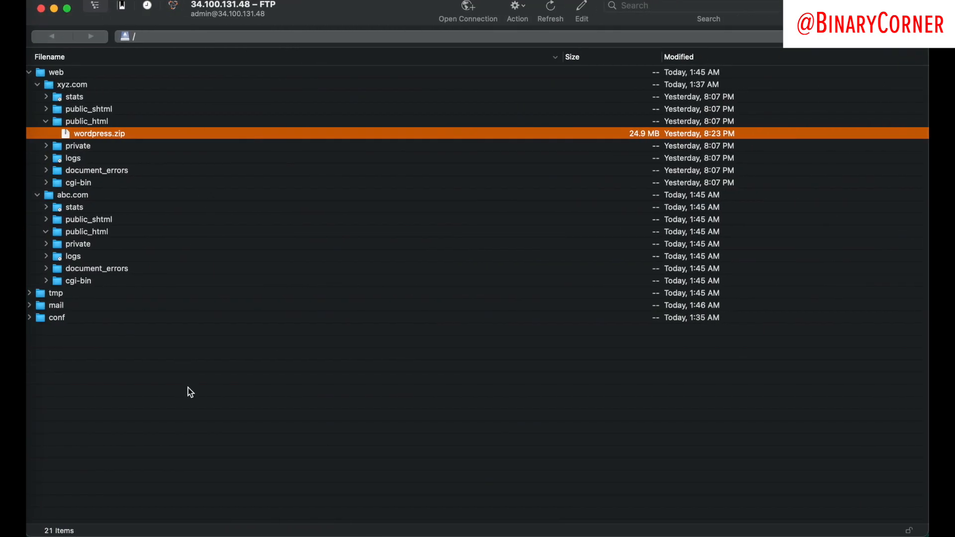
Step: Refresh the Cyberduck listing, expand the extracted wordpress folder, and clear the SSH terminal
right_click(182, 386)
left_click(477, 340)
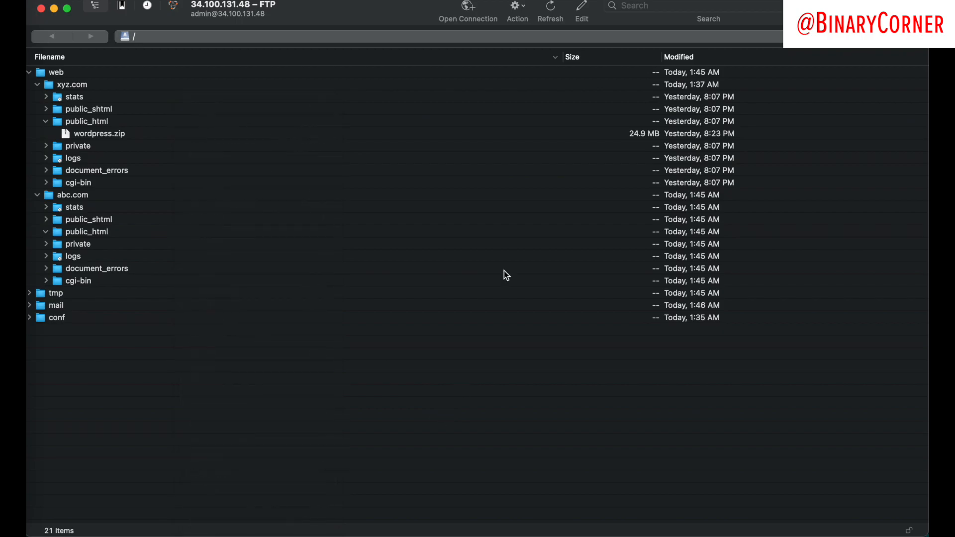
left_click(550, 9)
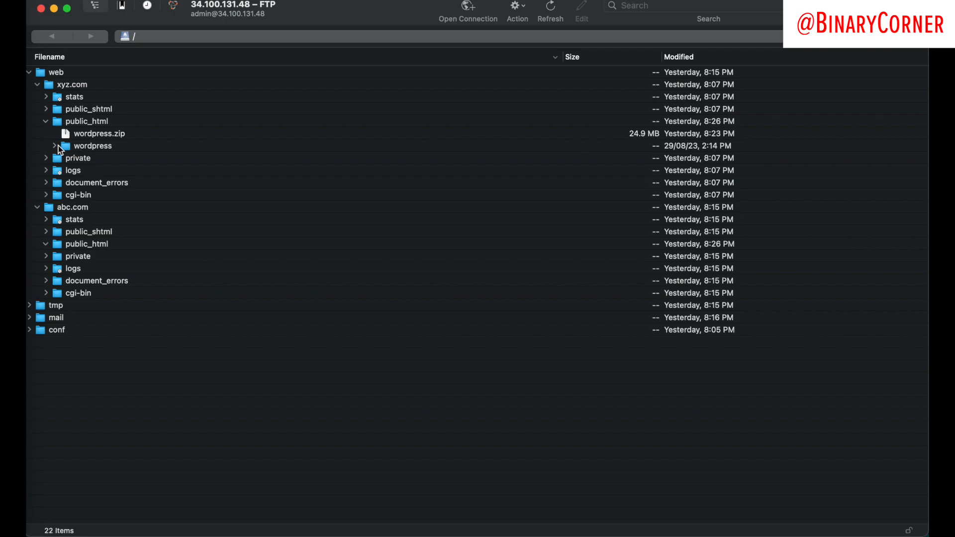
left_click(54, 146)
left_click(40, 145)
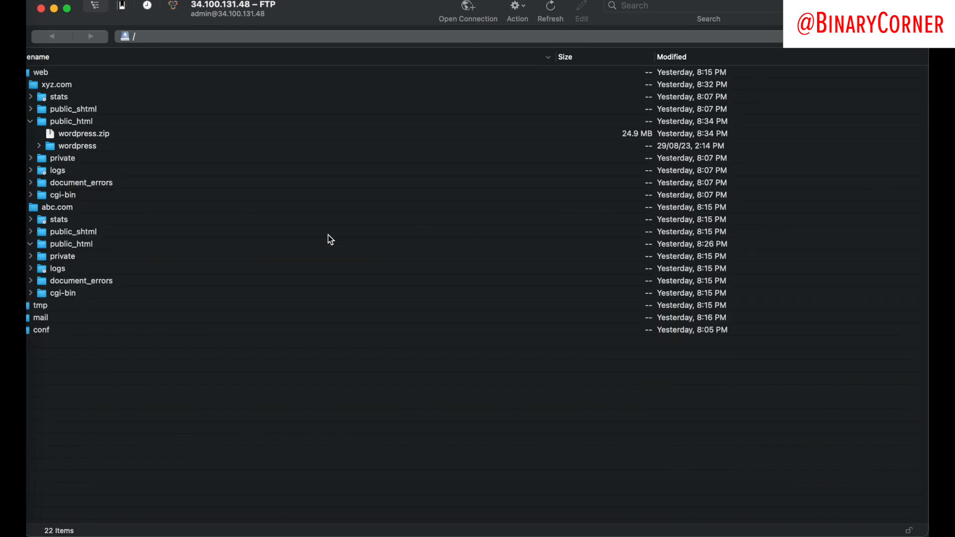
left_click(39, 145)
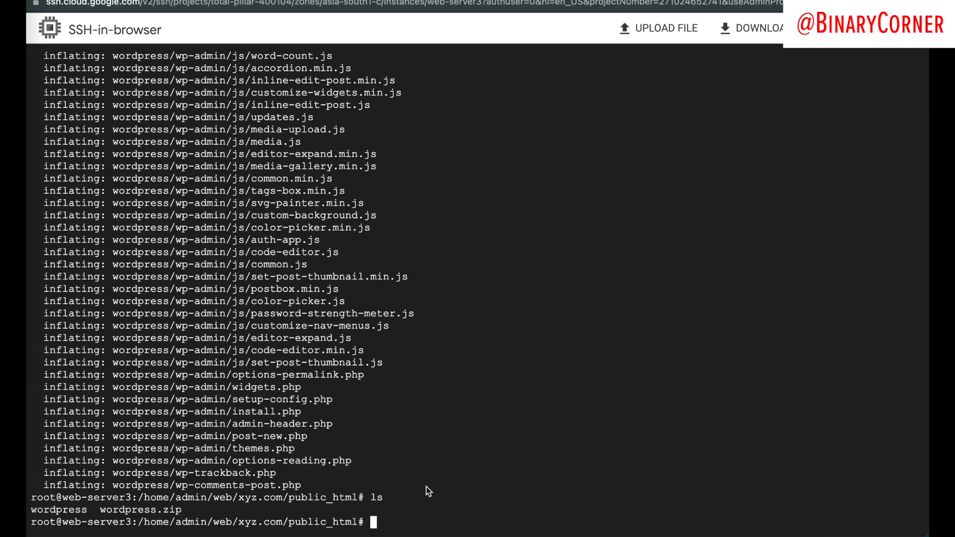
type("clear")
key("Return")
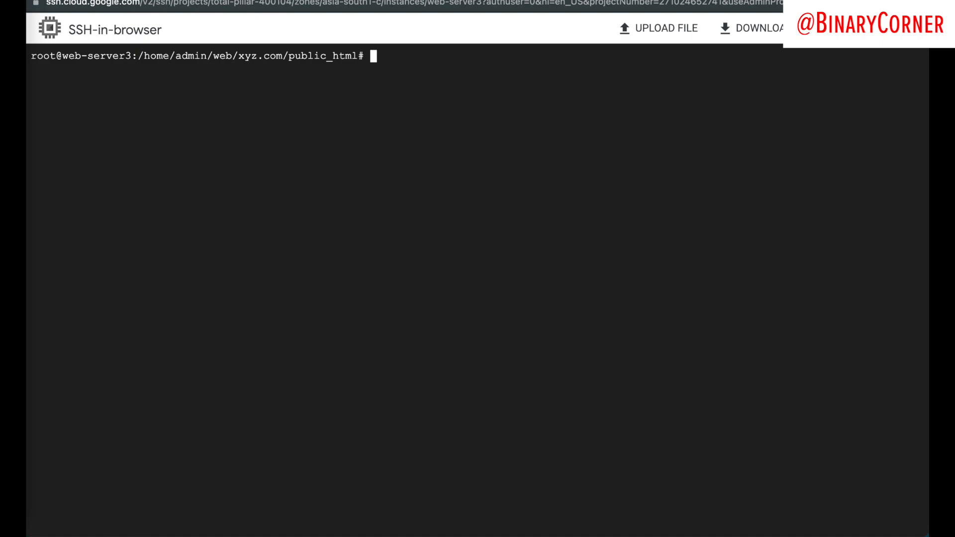
Step: Enter the wordpress folder and list the WordPress files
type("cd wordpress")
key("Return")
type("ls")
key("Return")
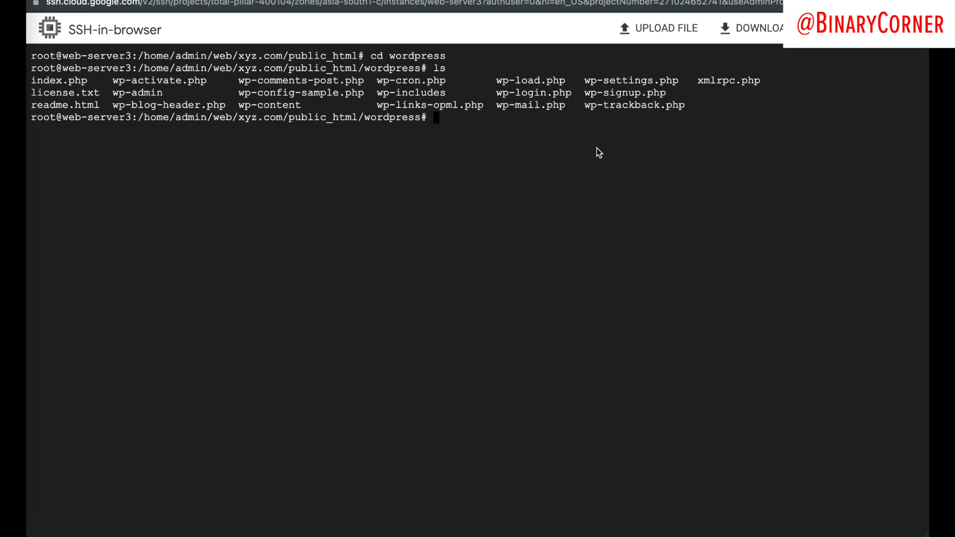
key("ctrl+plus")
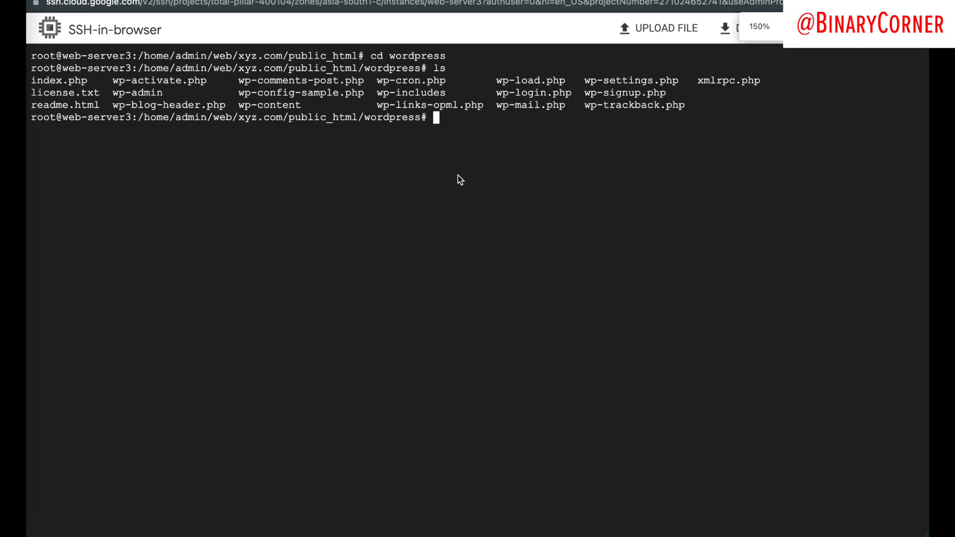
key("ctrl+minus")
left_click(515, 197)
Step: Move all files up with mv * ../ and confirm they now sit in public_html
type("mv *")
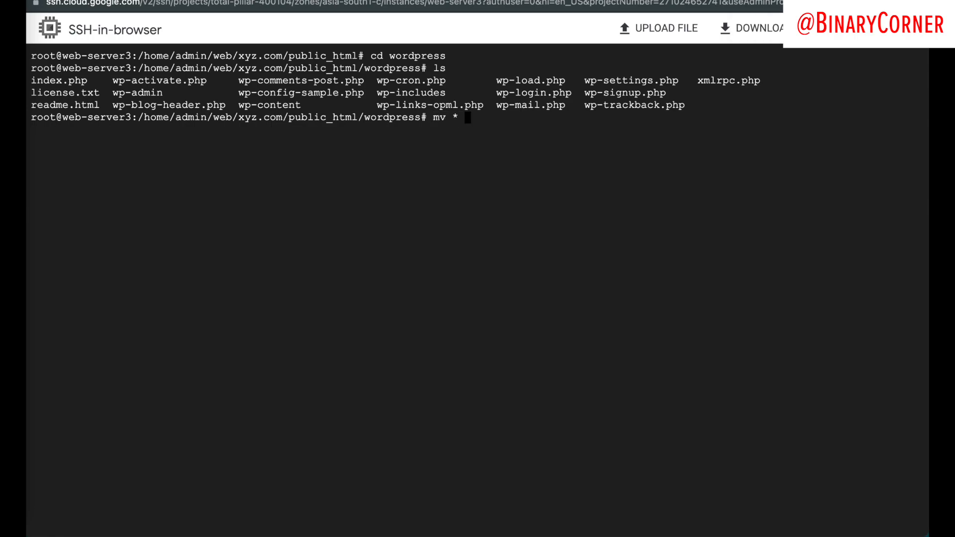
type(" ../")
key("Return")
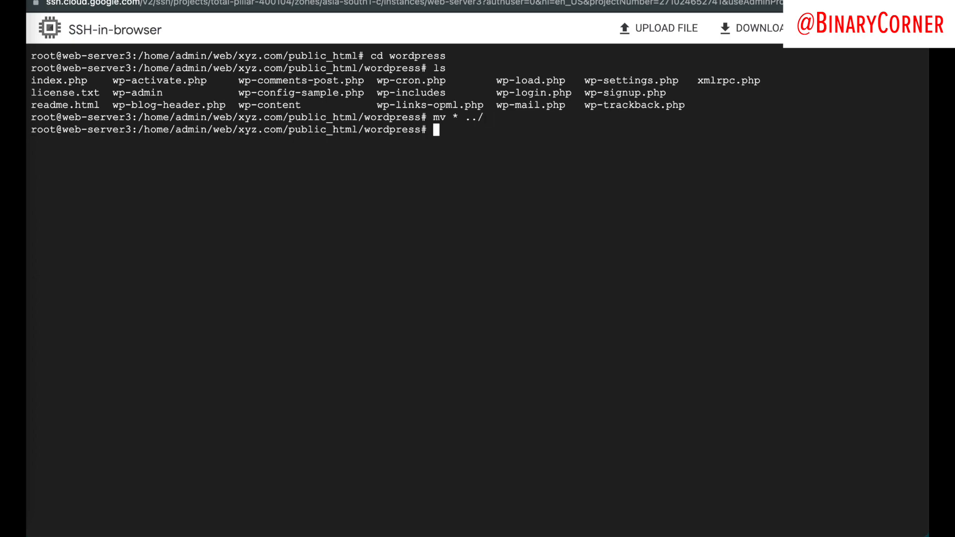
type("ls")
key("Return")
type("ls")
key("Return")
type("cd ")
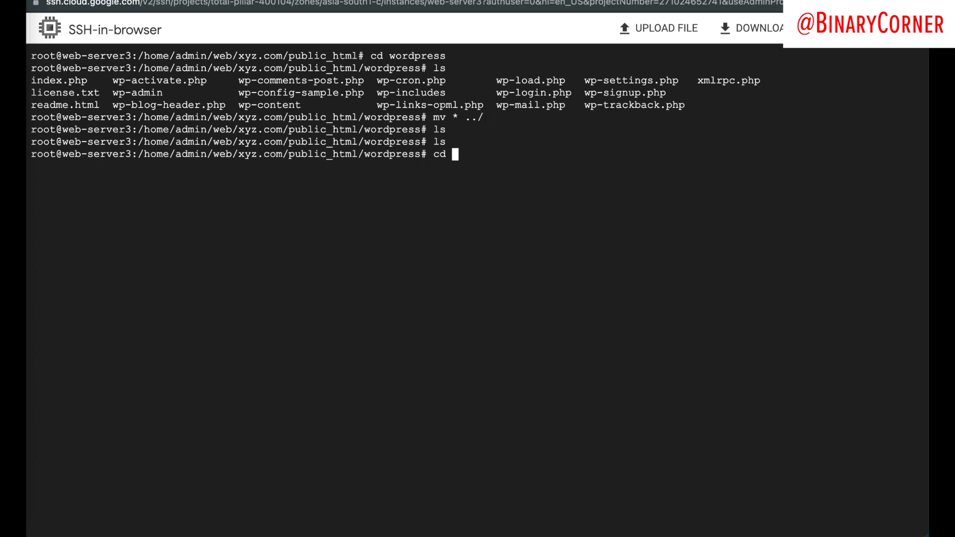
type("..")
key("Return")
type("ls")
key("Return")
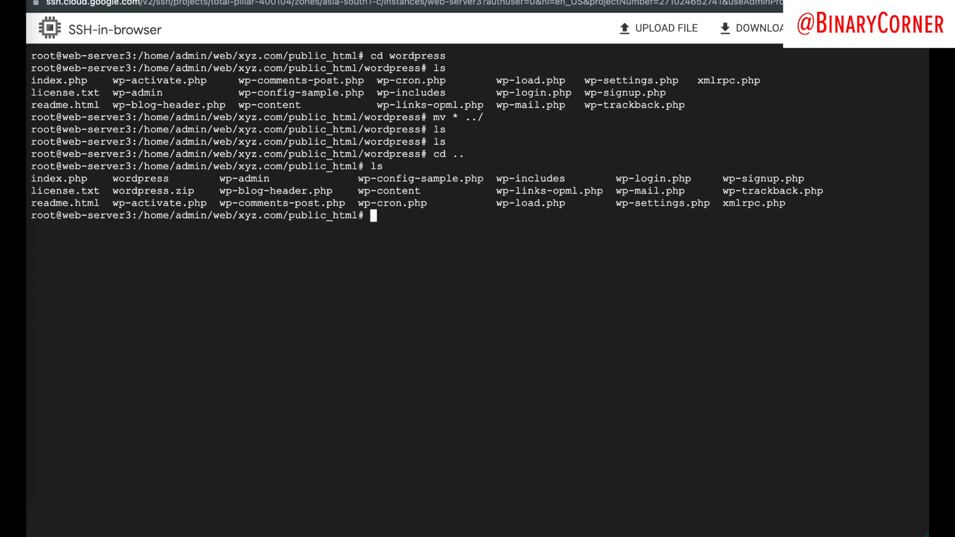
left_click_drag(34, 179, 782, 201)
left_click(219, 0)
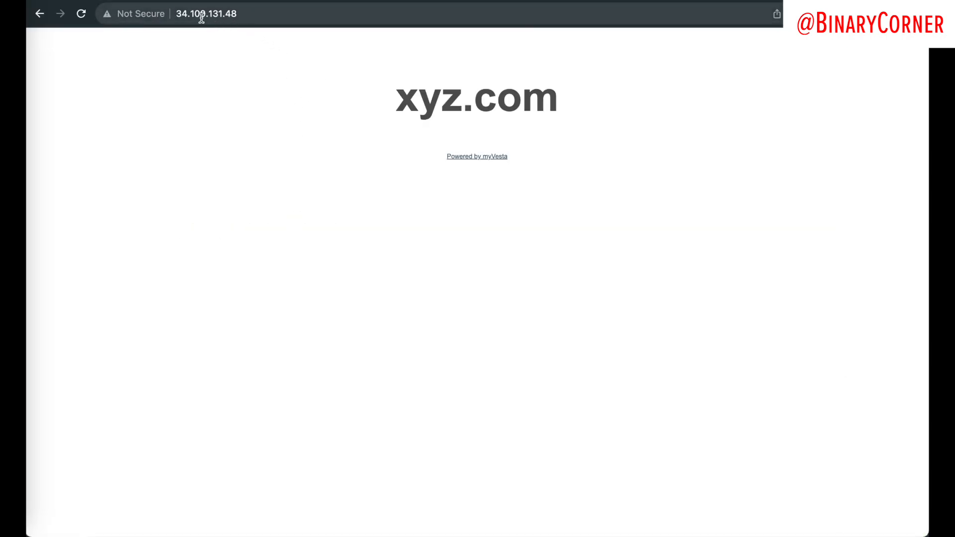
left_click(269, 14)
left_click(275, 133)
key("super+r")
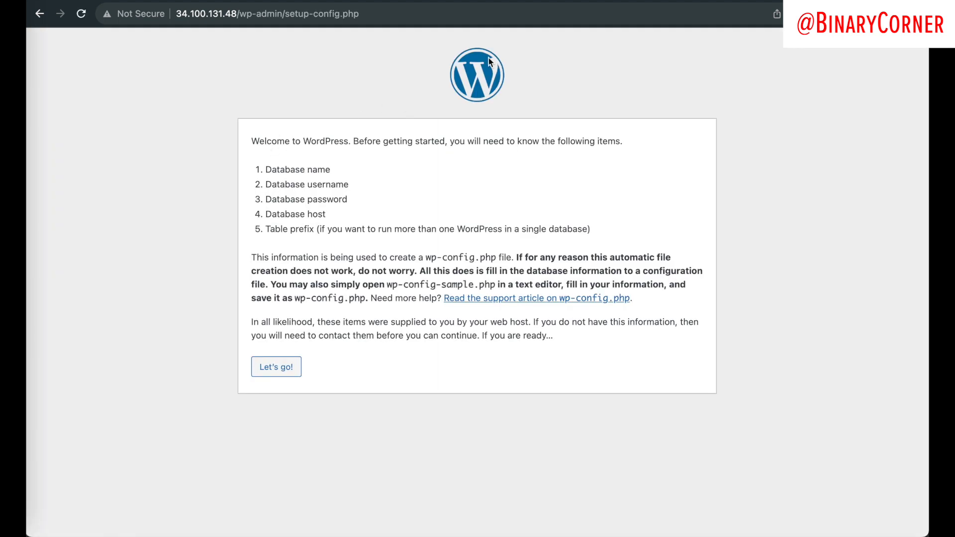
left_click_drag(255, 143, 345, 234)
left_click(598, 398)
Step: Continue with Let's go! to the database details form, then open myVesta's DB section
left_click(285, 370)
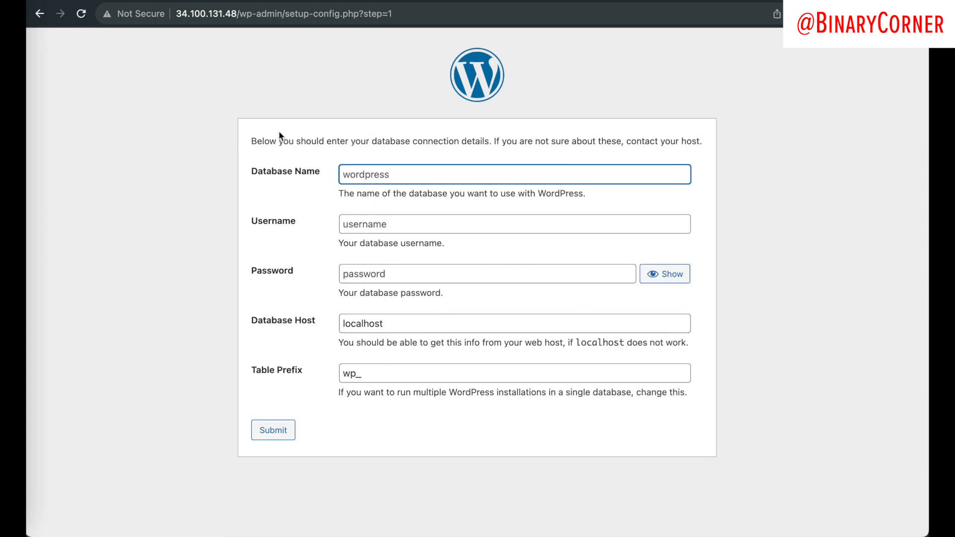
left_click_drag(256, 140, 702, 140)
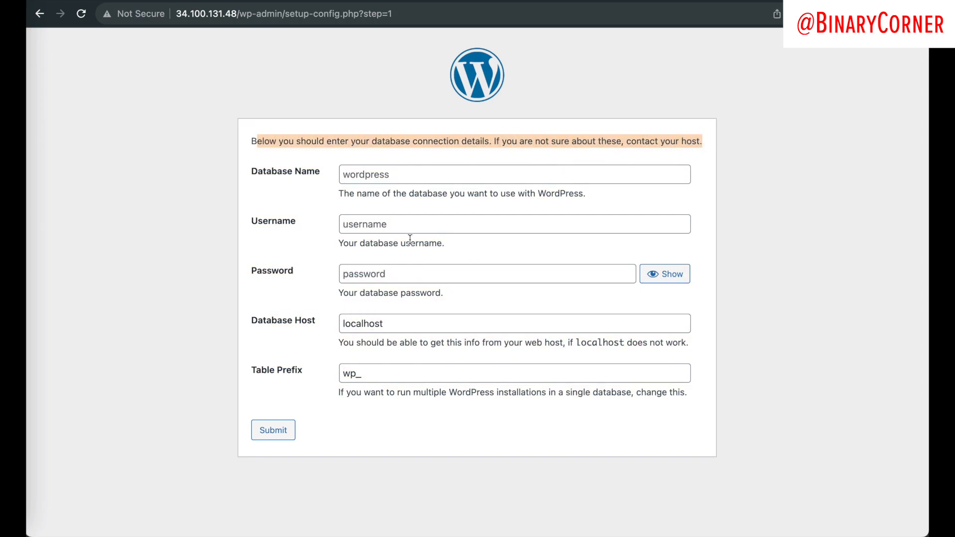
left_click(288, 178)
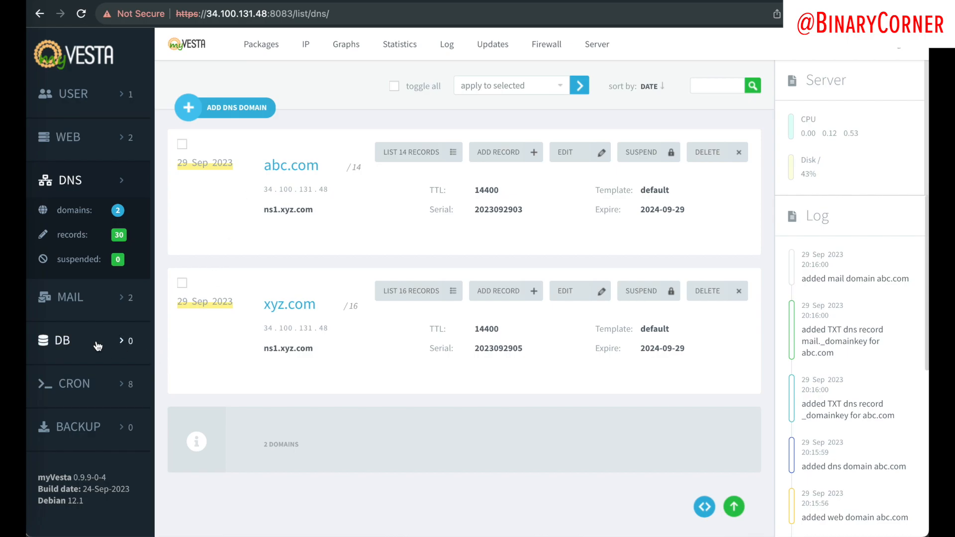
left_click(73, 334)
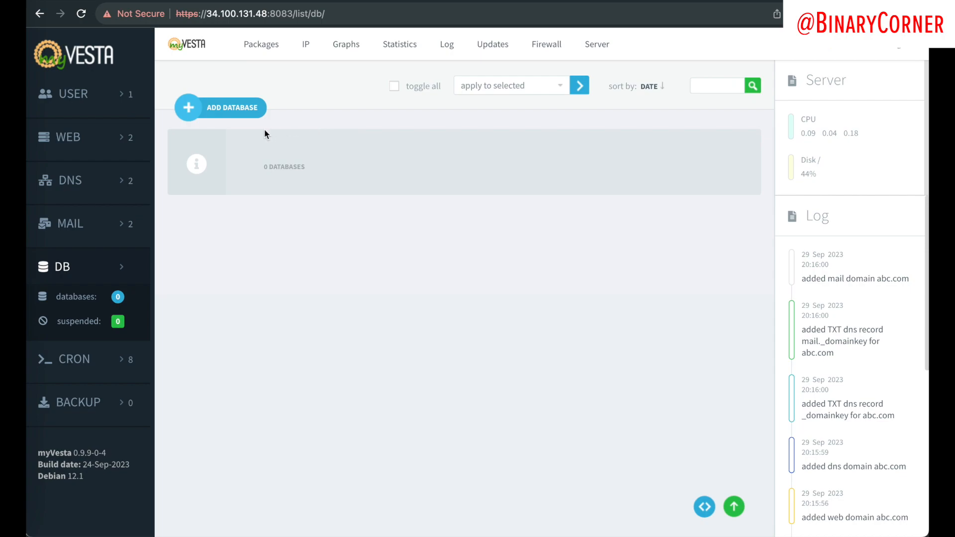
Step: Start a new database with name wordpress and user wordpress (admin_wordpress)
left_click(240, 109)
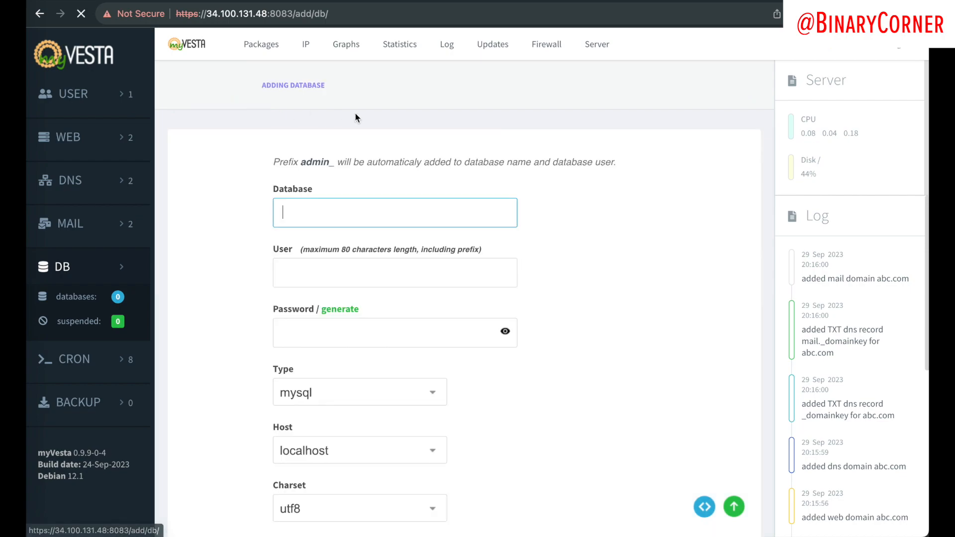
type("wo")
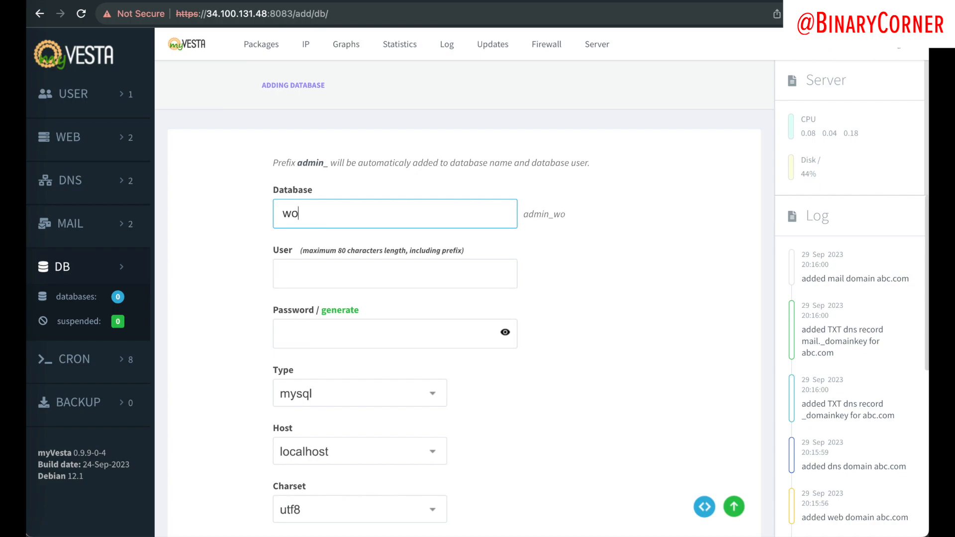
type("rdpress")
key("BackSpace")
key("BackSpace")
key("BackSpace")
type("ess")
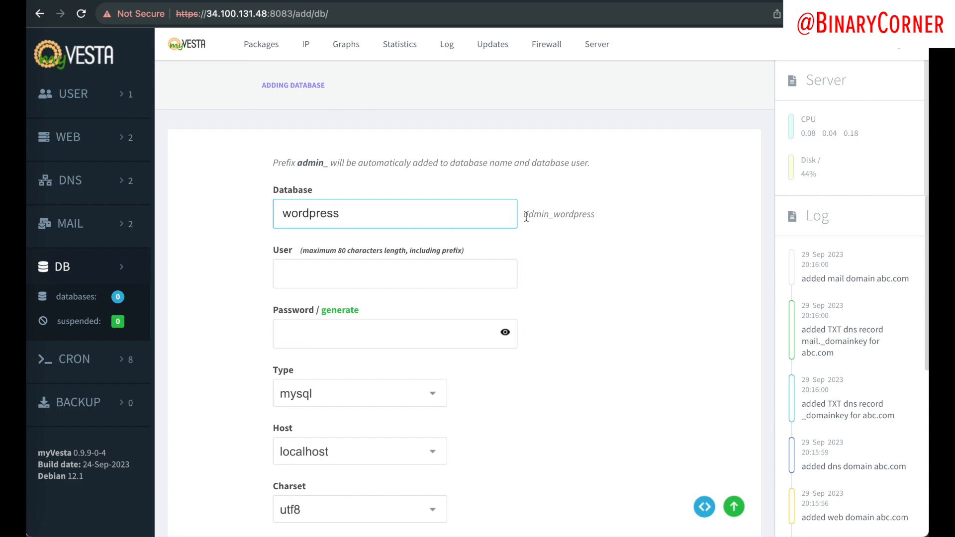
left_click_drag(526, 217, 603, 214)
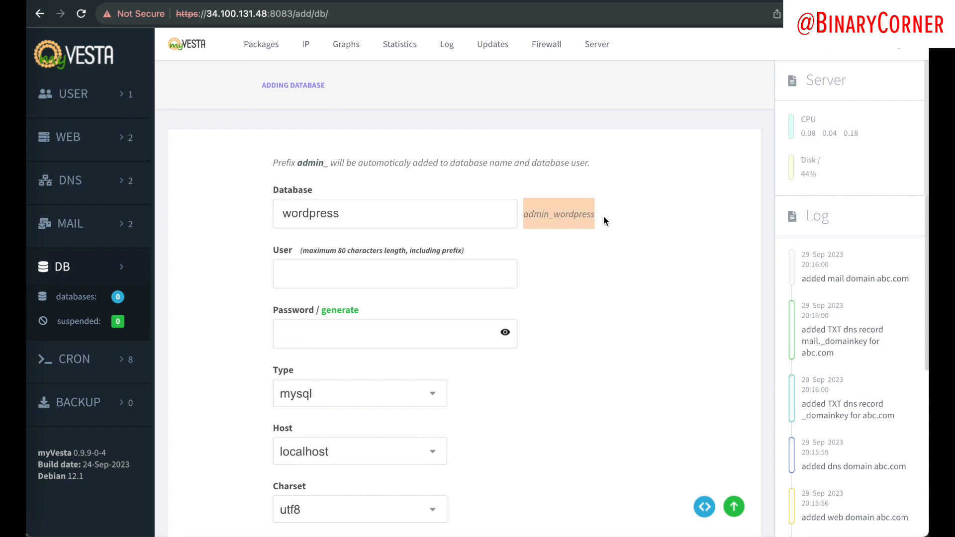
left_click(407, 277)
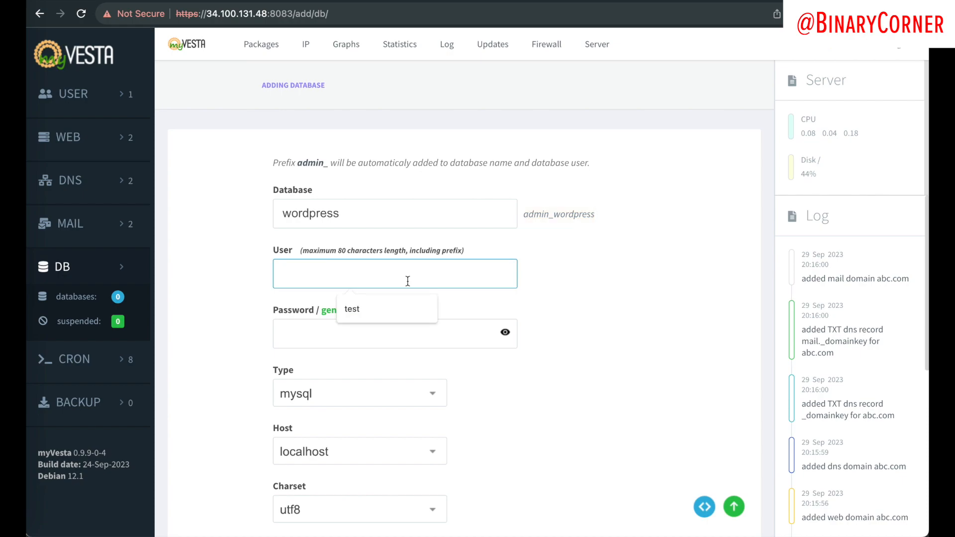
type("admin")
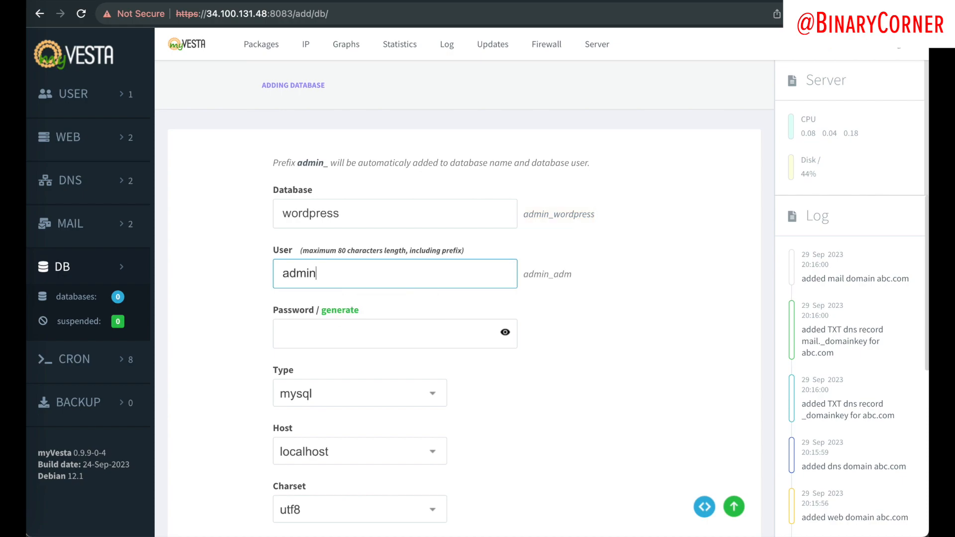
key("BackSpace")
key("BackSpace")
key("BackSpace")
key("BackSpace")
key("BackSpace")
type("wordpress")
left_click(411, 336)
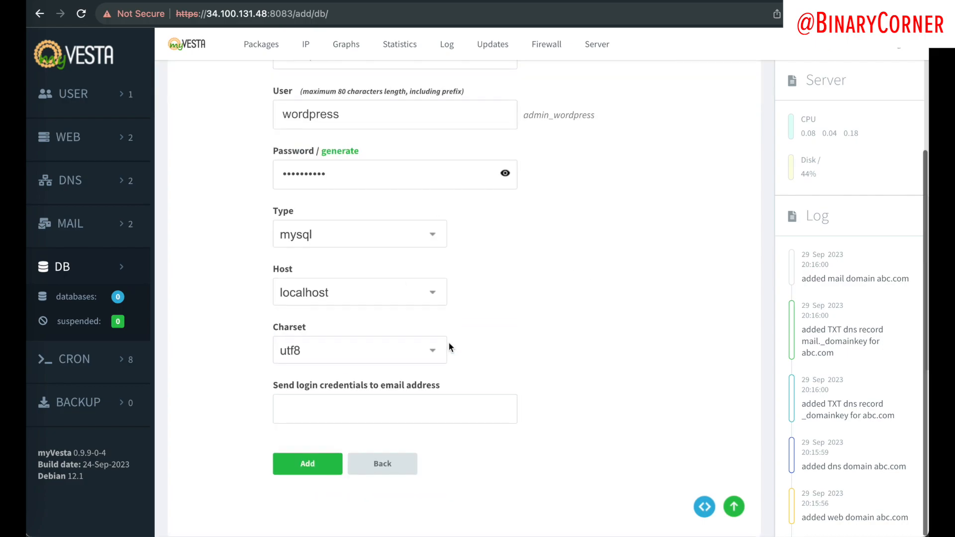
scroll(450, 330, "up", 4)
double_click(552, 279)
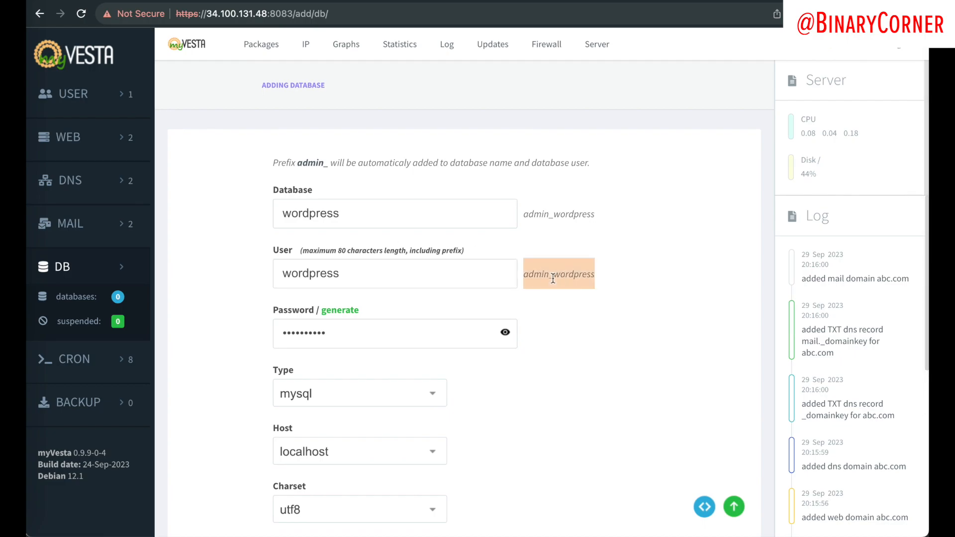
Step: Paste admin_wordpress as WordPress's database name and username, and enter the database password
left_click(236, 1)
left_click(375, 173)
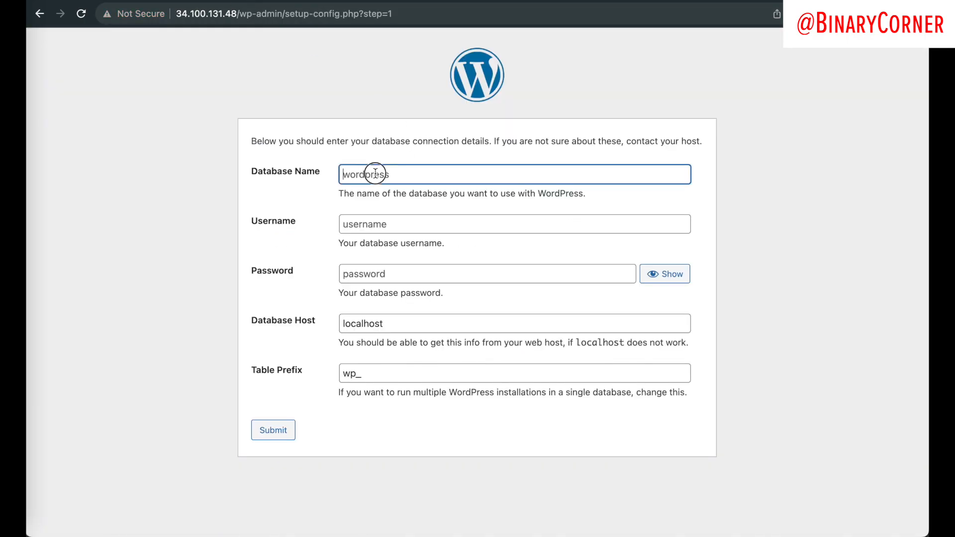
key("super+v")
left_click(297, 2)
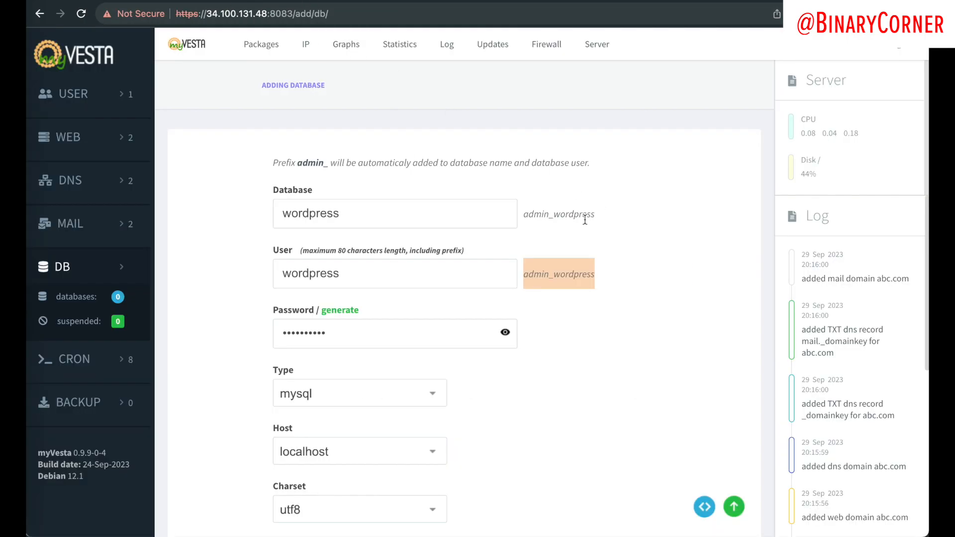
left_click(279, 213)
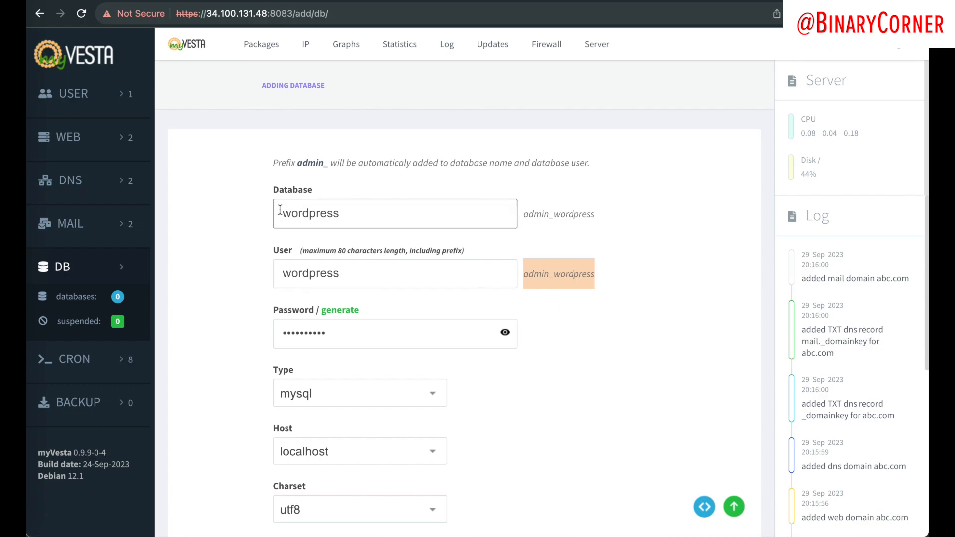
left_click_drag(278, 213, 481, 212)
double_click(550, 214)
left_click(398, 2)
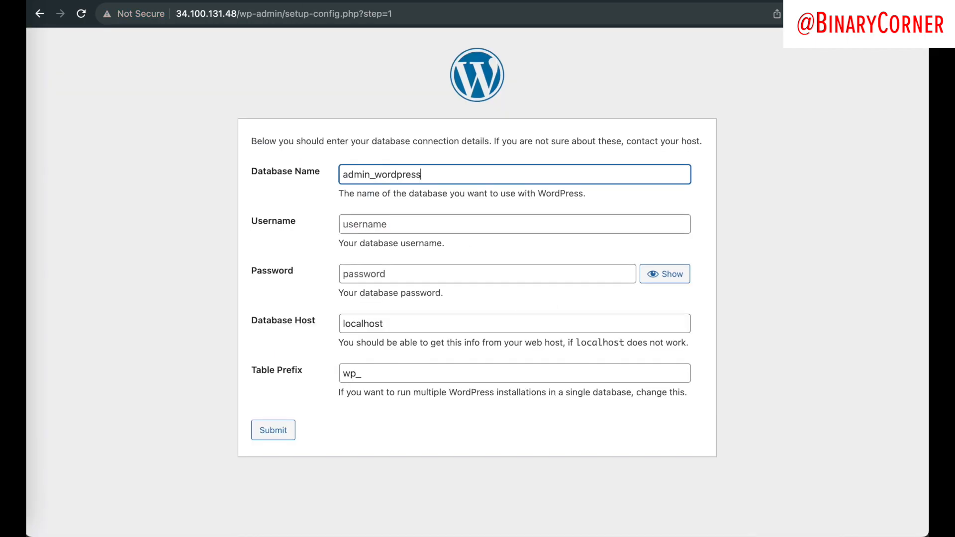
left_click(371, 230)
key("super+v")
left_click(377, 273)
type("****")
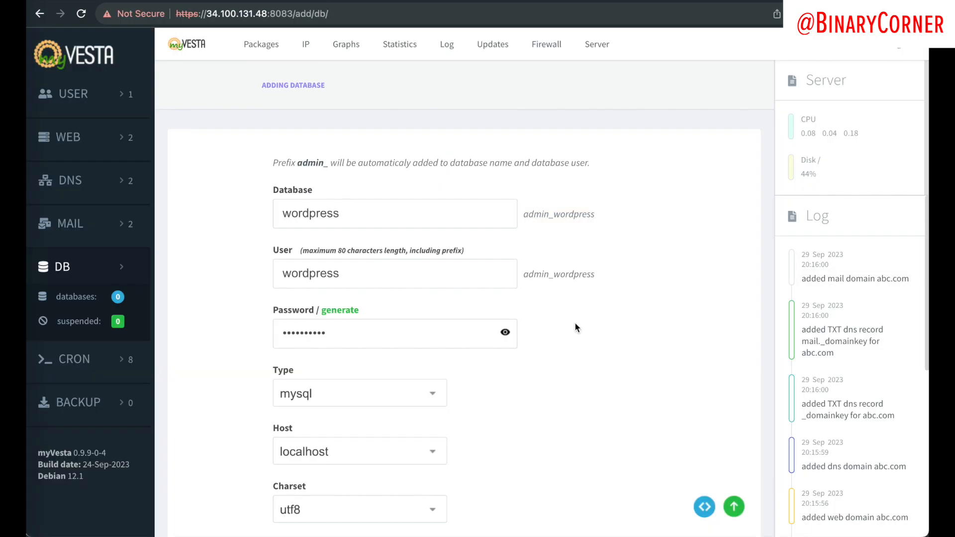
scroll(576, 327, "down", 3)
Step: Add the admin_wordpress database and confirm it appears in the DB list
left_click(309, 468)
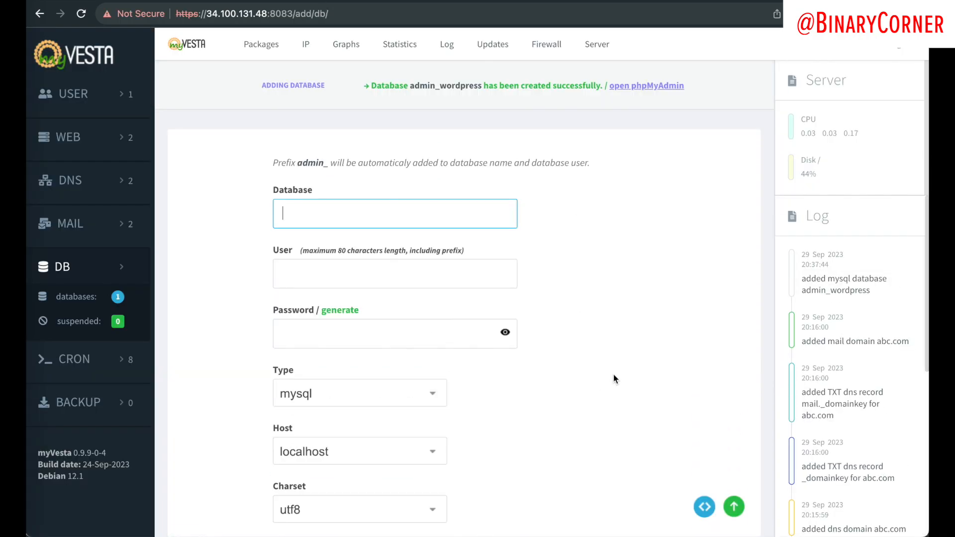
left_click_drag(476, 89, 620, 88)
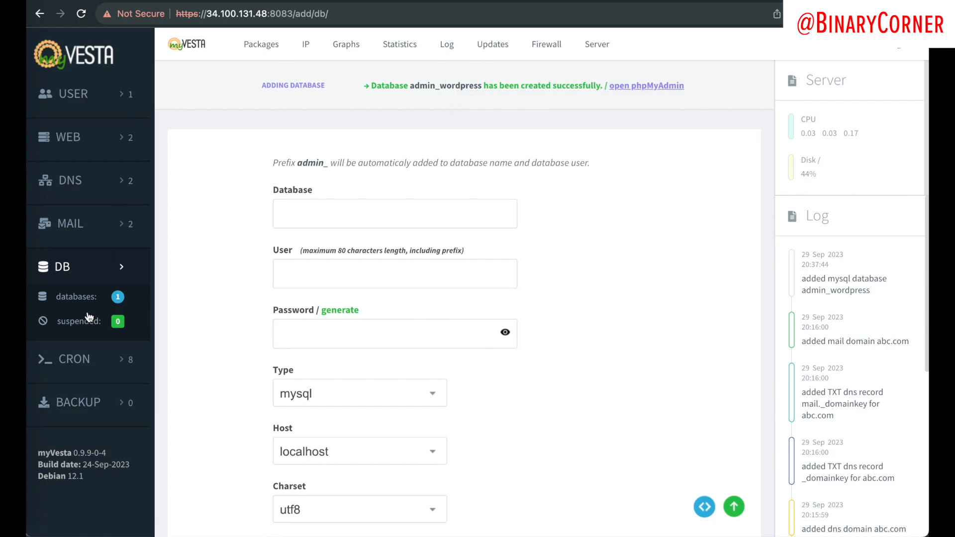
left_click(93, 276)
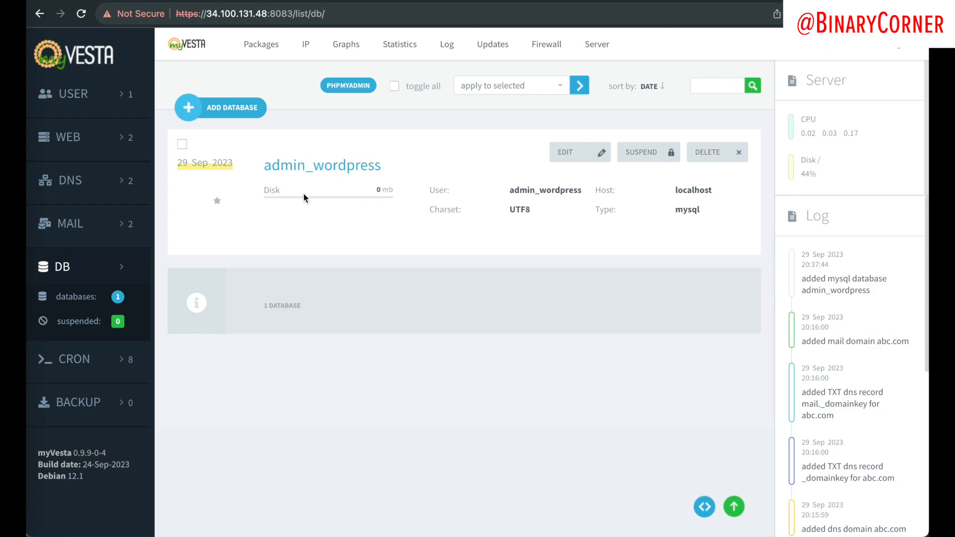
left_click_drag(265, 189, 411, 202)
left_click(411, 202)
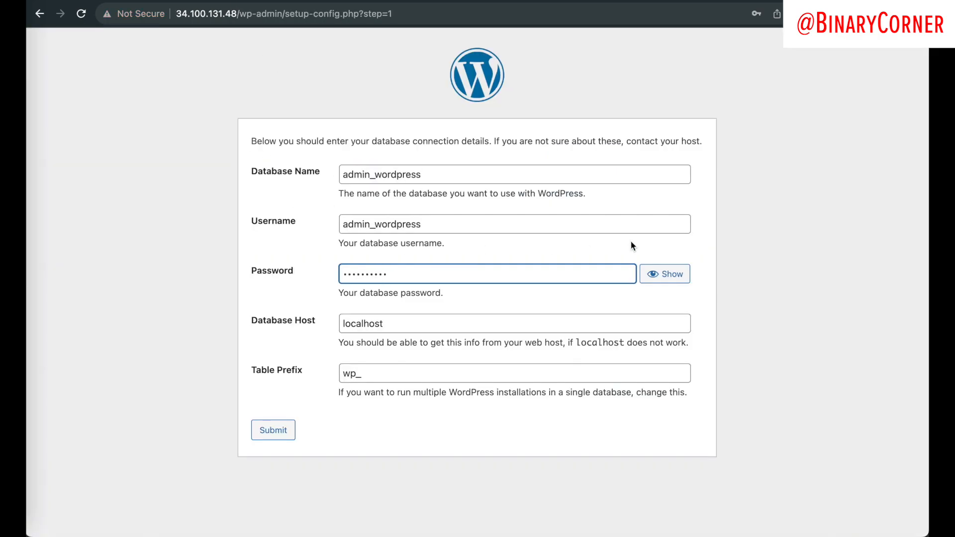
Step: Submit the database connection details and start the WordPress installation
left_click(742, 259)
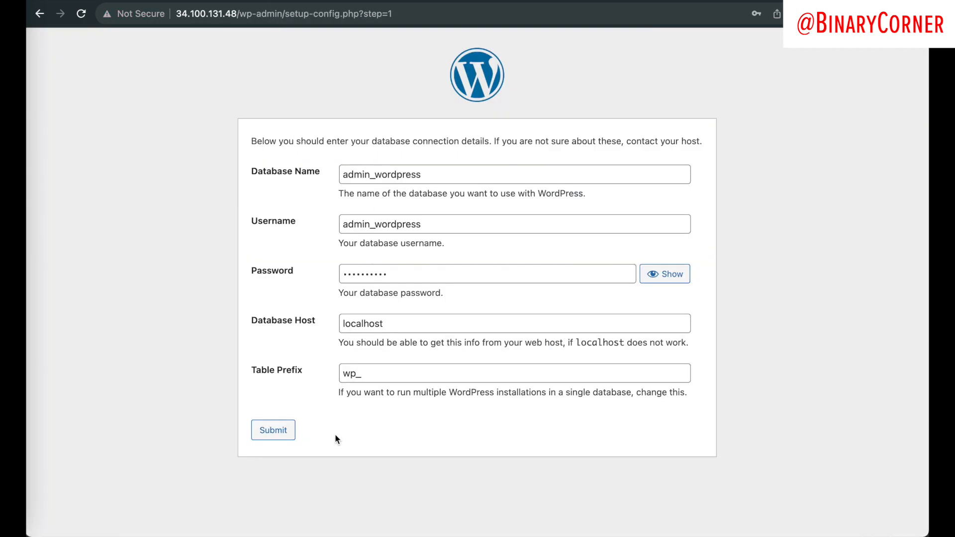
left_click(277, 430)
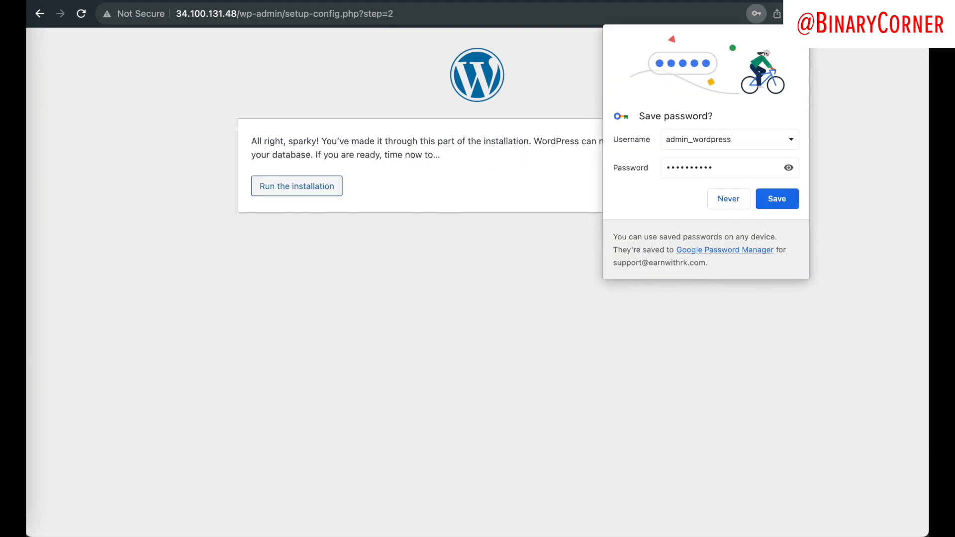
left_click_drag(321, 144, 529, 171)
left_click(463, 177)
left_click(298, 187)
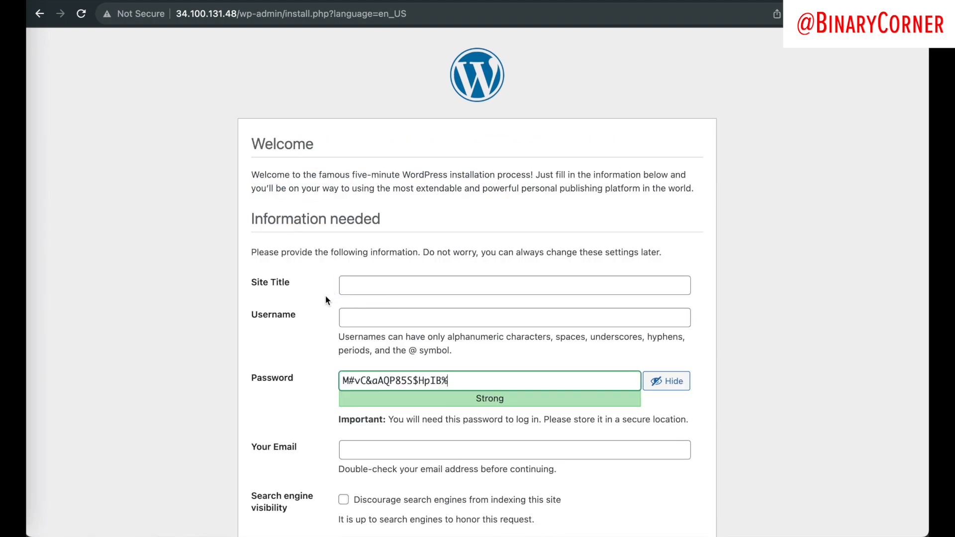
scroll(301, 302, "down", 2)
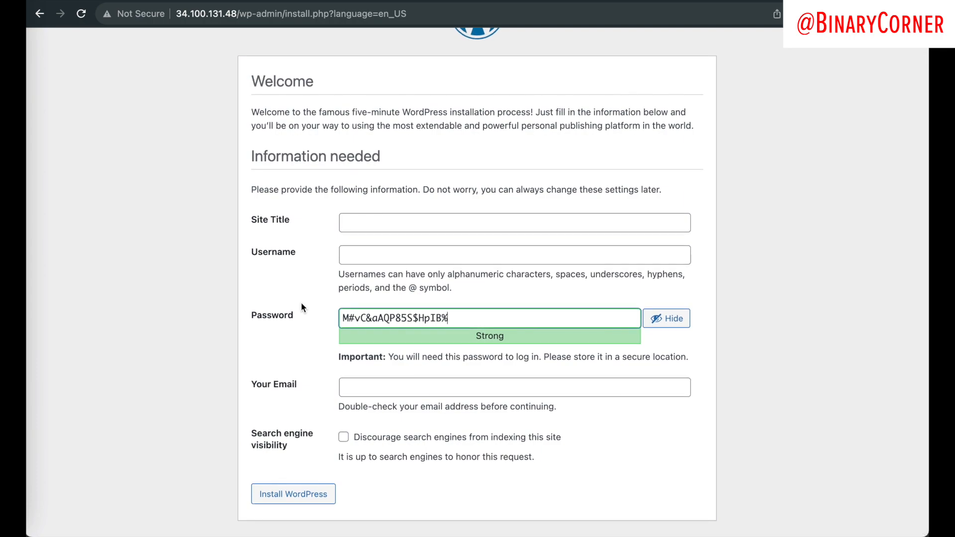
scroll(363, 311, "up", 2)
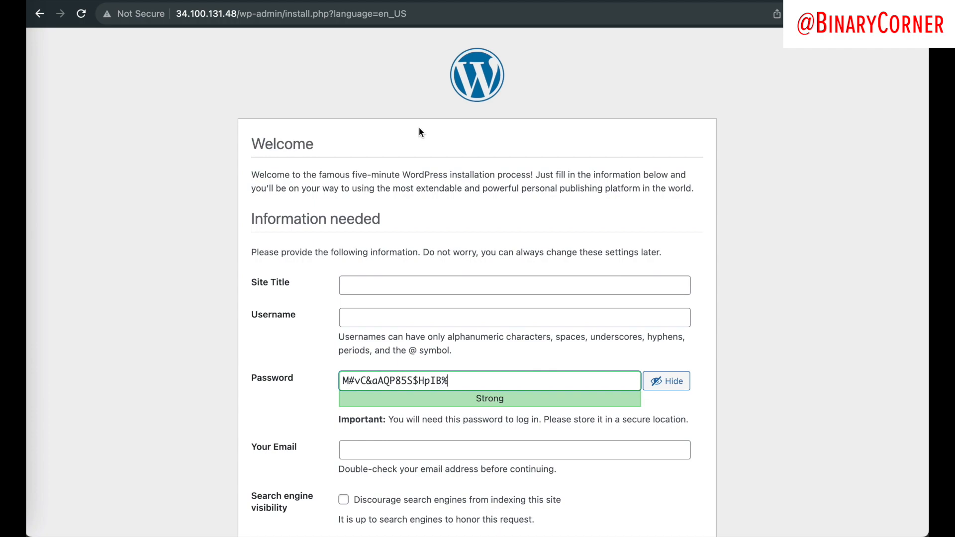
scroll(418, 132, "down", 2)
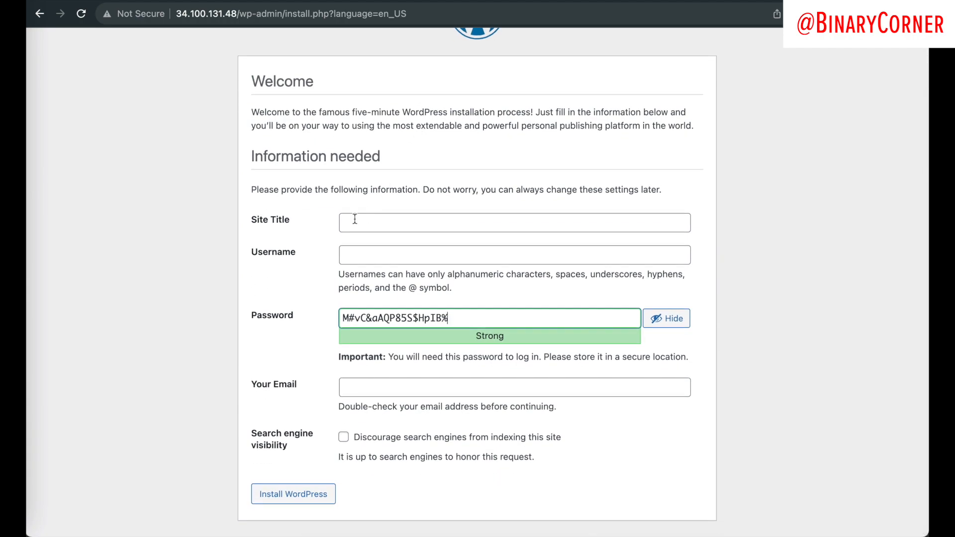
scroll(355, 219, "up", 2)
Step: Fill in Site Title XYZ and username admin on the install form
left_click(358, 281)
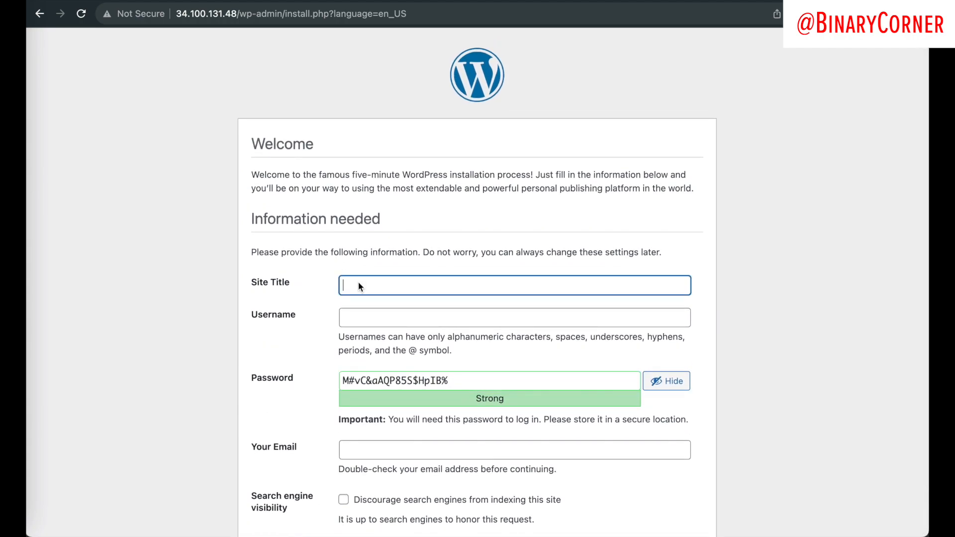
left_click(358, 321)
scroll(358, 321, "down", 2)
left_click(402, 388)
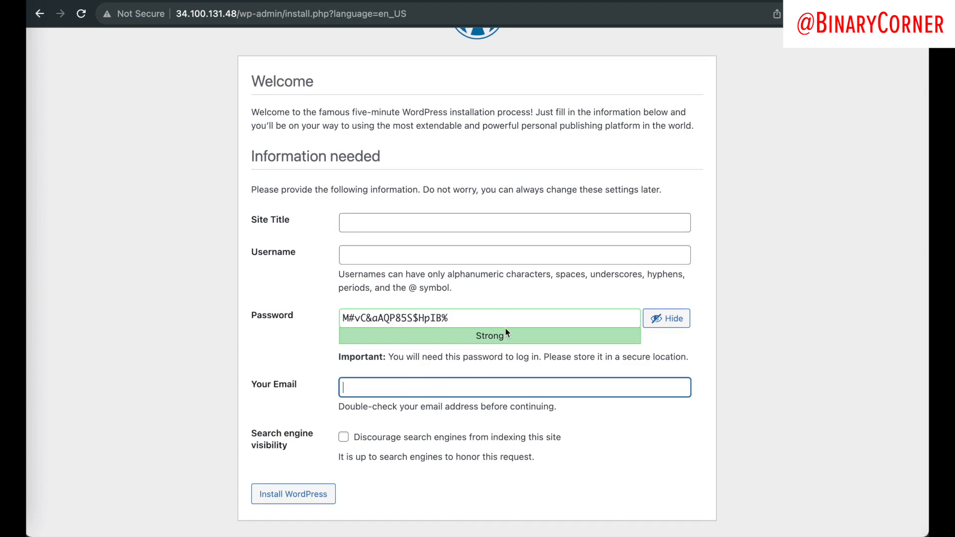
left_click(389, 218)
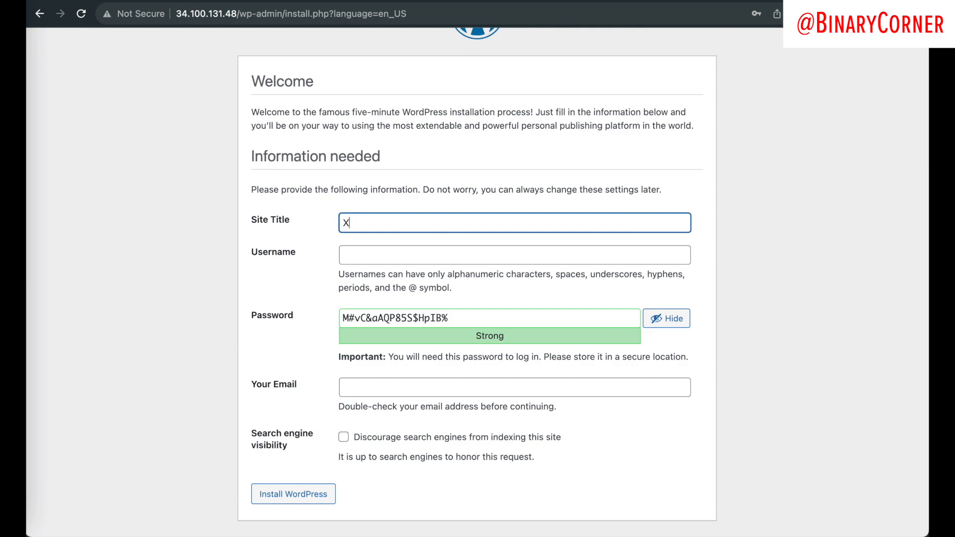
left_click(403, 249)
type("admin")
Step: Save the generated admin password into the online notepad
left_click_drag(539, 318, 333, 320)
key("super+c")
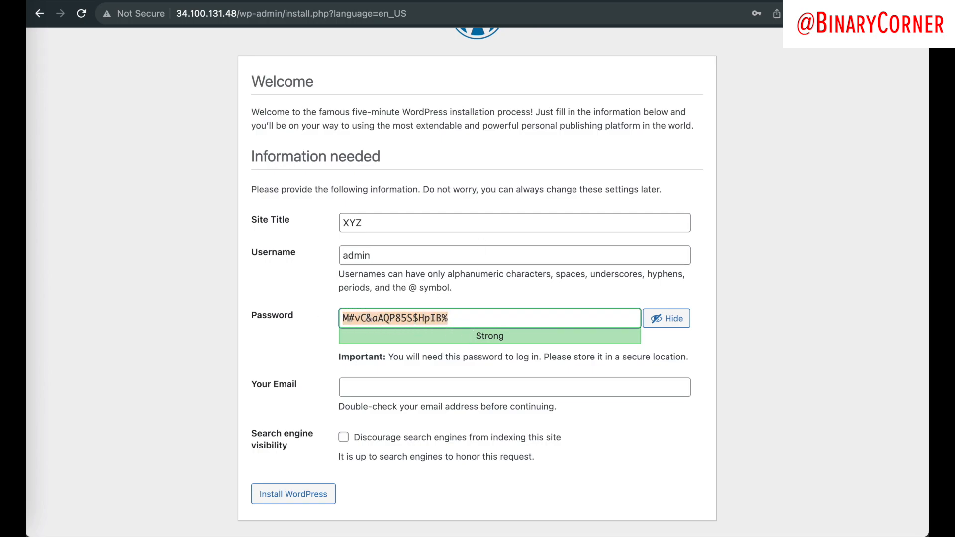
left_click(785, 1)
left_click(376, 251)
key("Return")
key("Return")
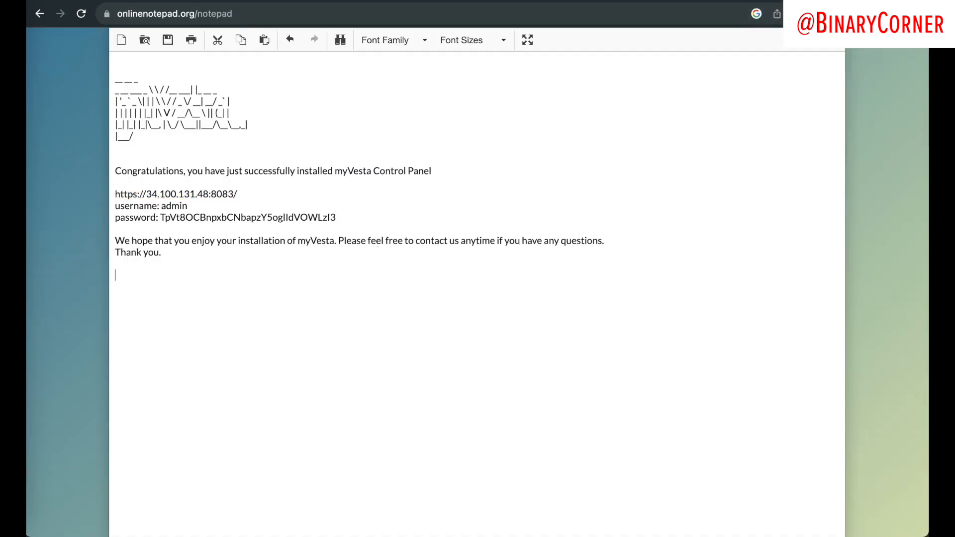
key("Return")
key("super+v")
left_click(242, 268)
key("Return")
key("Return")
key("Return")
type("admin")
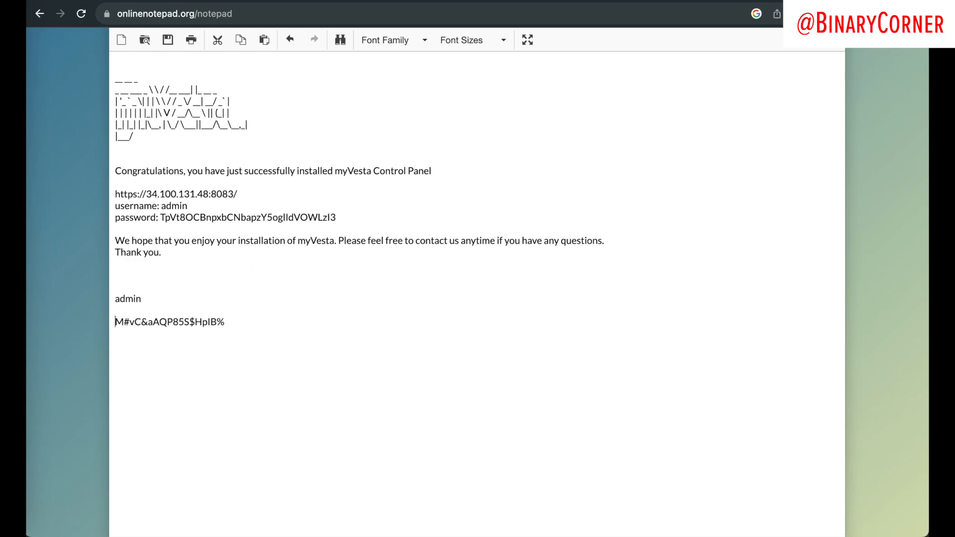
key("BackSpace")
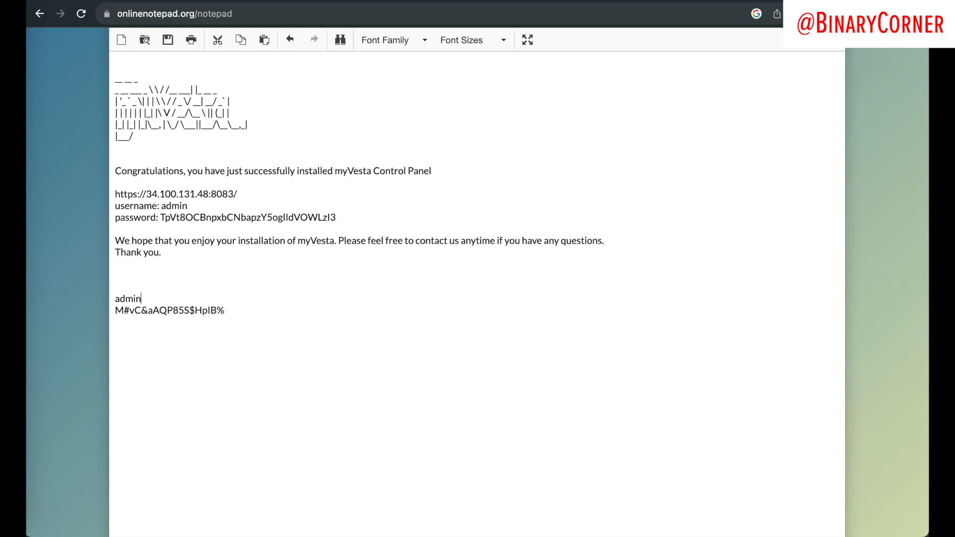
left_click(254, 1)
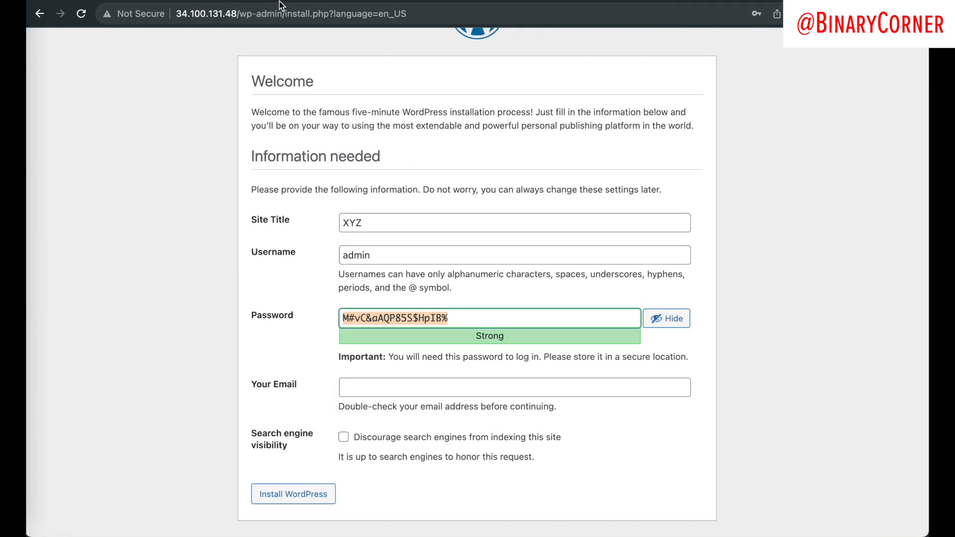
Step: Submit the WordPress install form, add the missing admin e-mail after the error, resubmit, then go to the login page
left_click(312, 372)
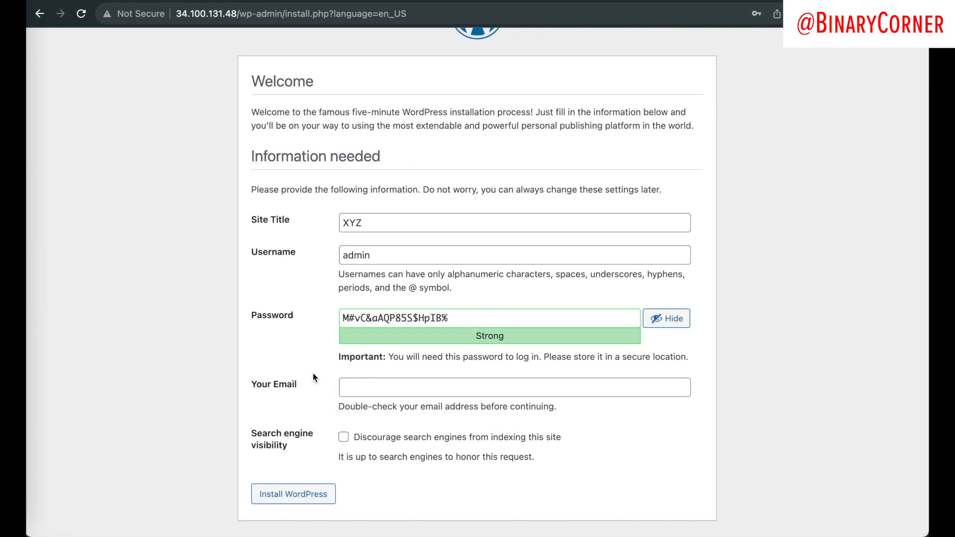
left_click(292, 494)
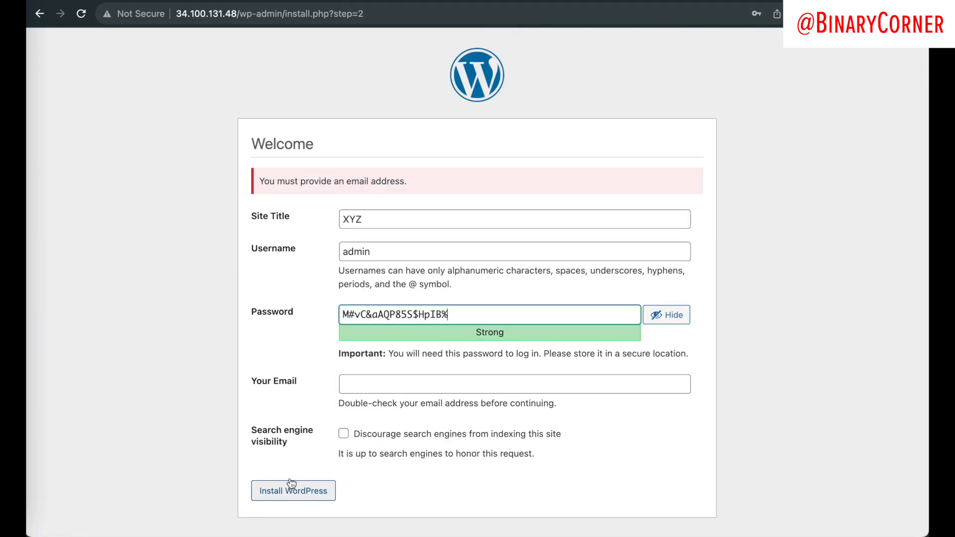
left_click(370, 376)
type("test@gmail.com")
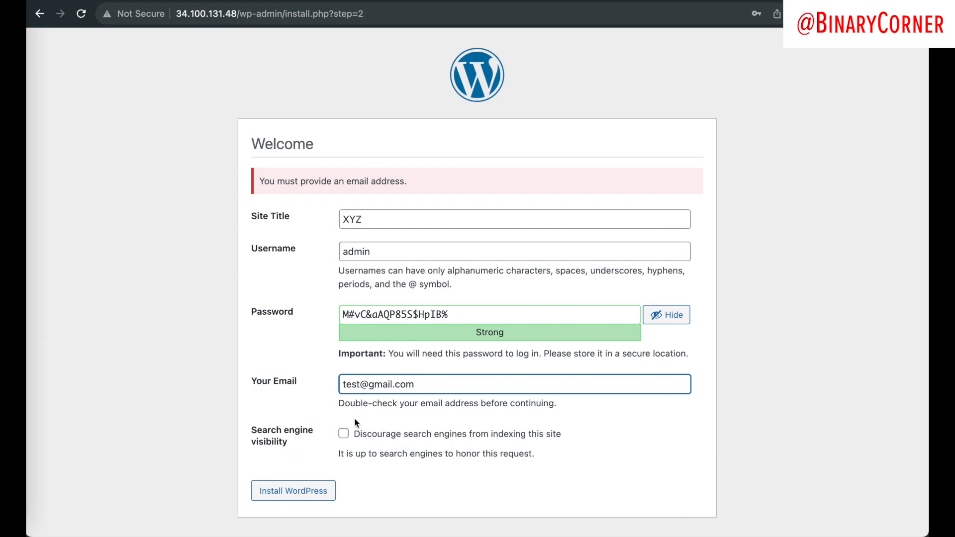
left_click(321, 312)
left_click(291, 494)
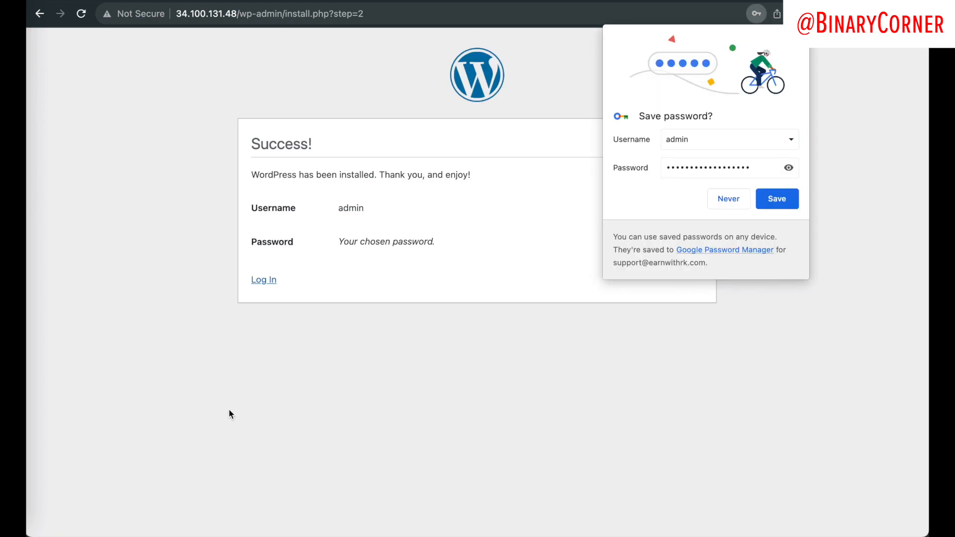
left_click(798, 36)
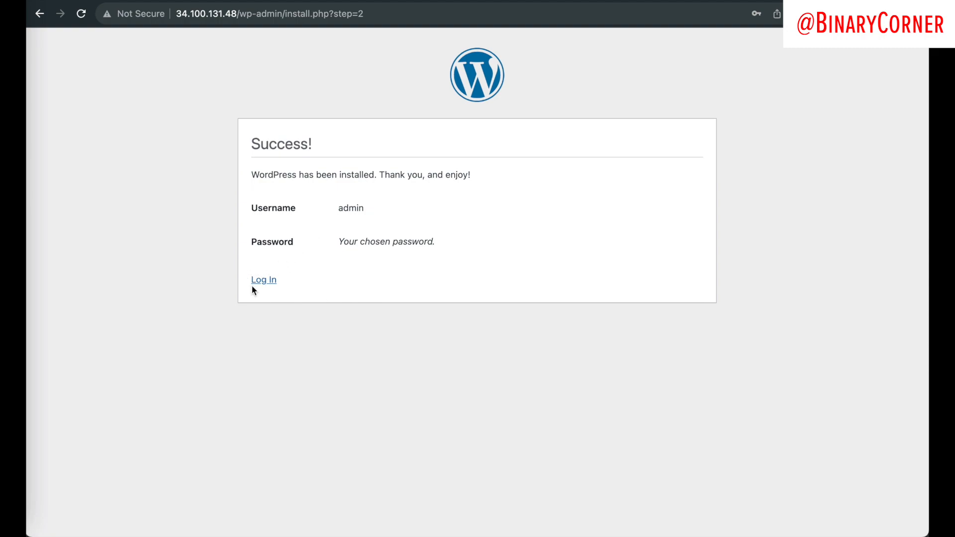
left_click(266, 280)
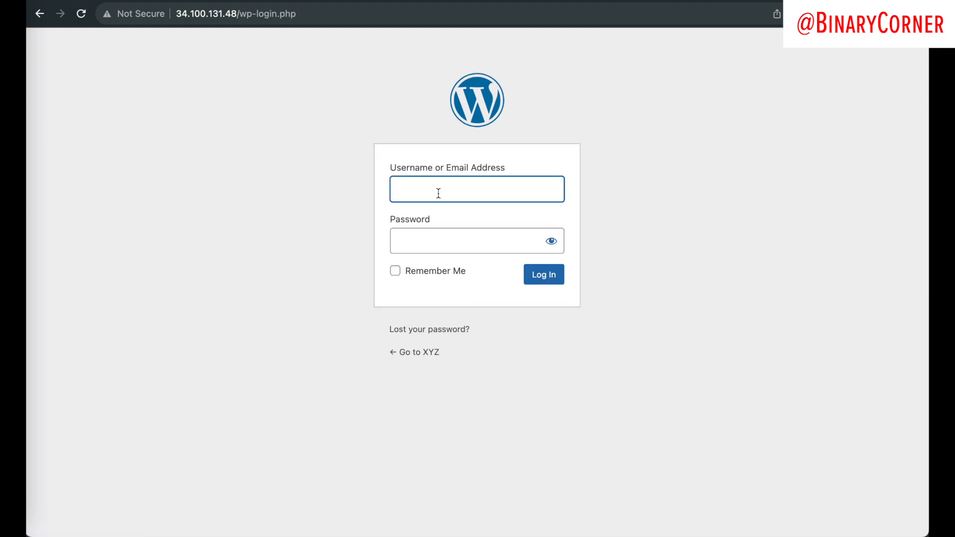
Step: Log in as admin using the password copied from the notes tab, and dismiss the save-password prompt
type("admin")
left_click(481, 241)
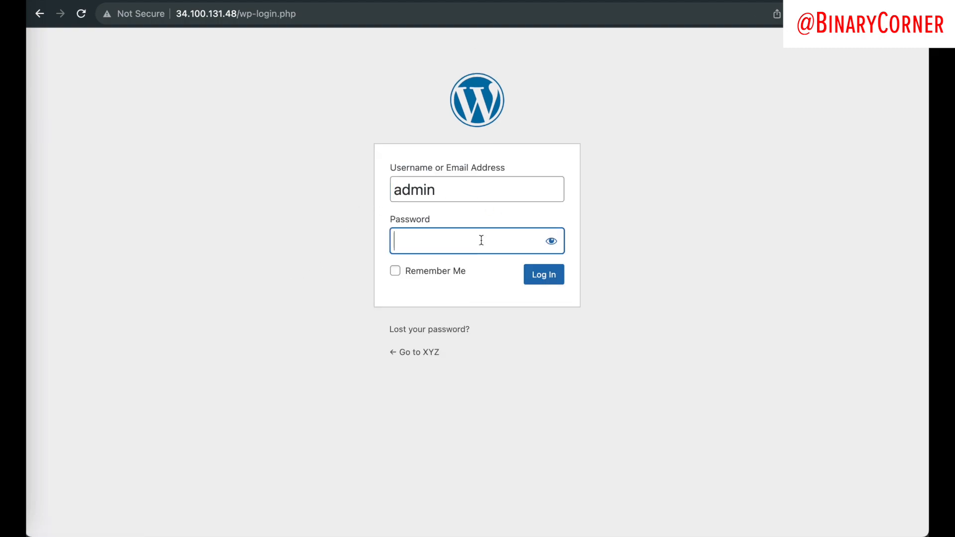
key("ctrl+Tab")
triple_click(173, 310)
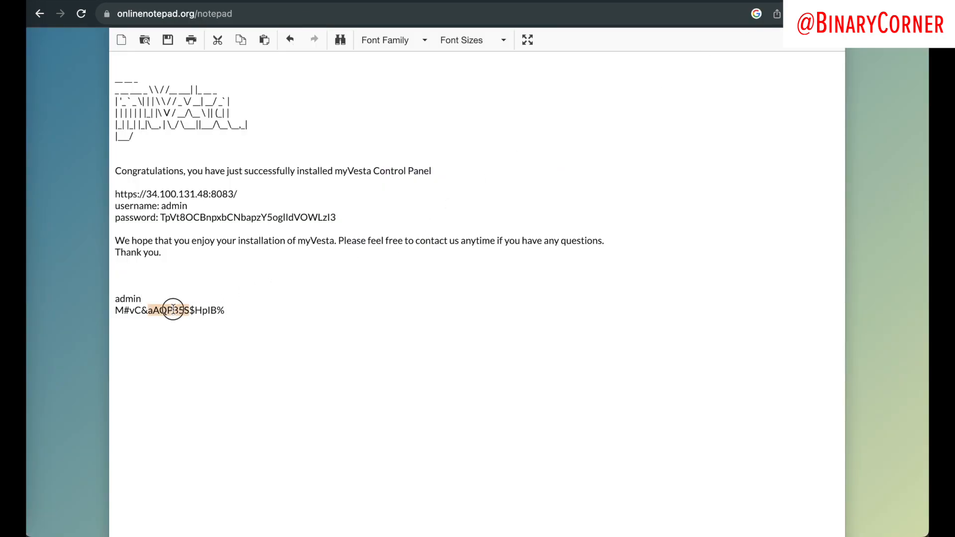
key("ctrl+c")
key("ctrl+shift+Tab")
key("ctrl+v")
left_click(534, 274)
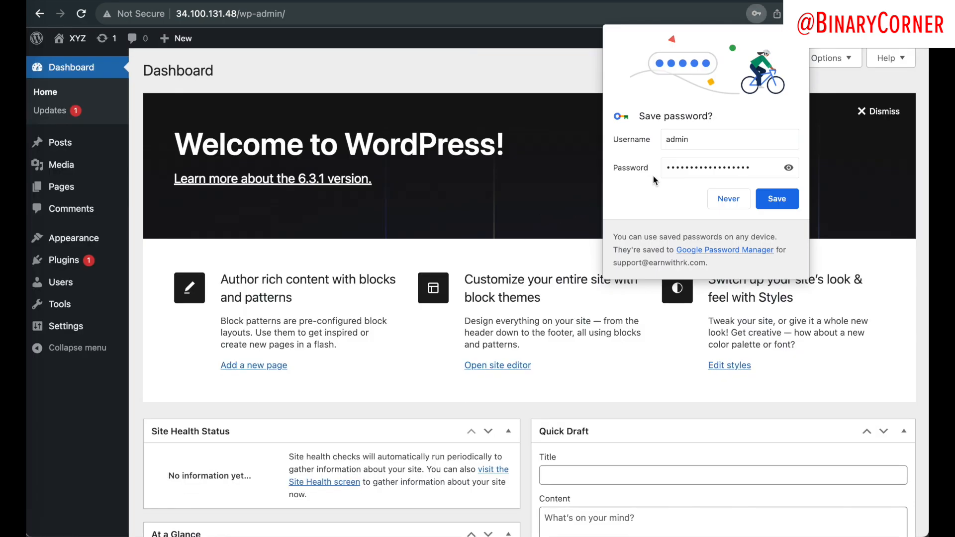
left_click(453, 290)
scroll(453, 290, "down", 6)
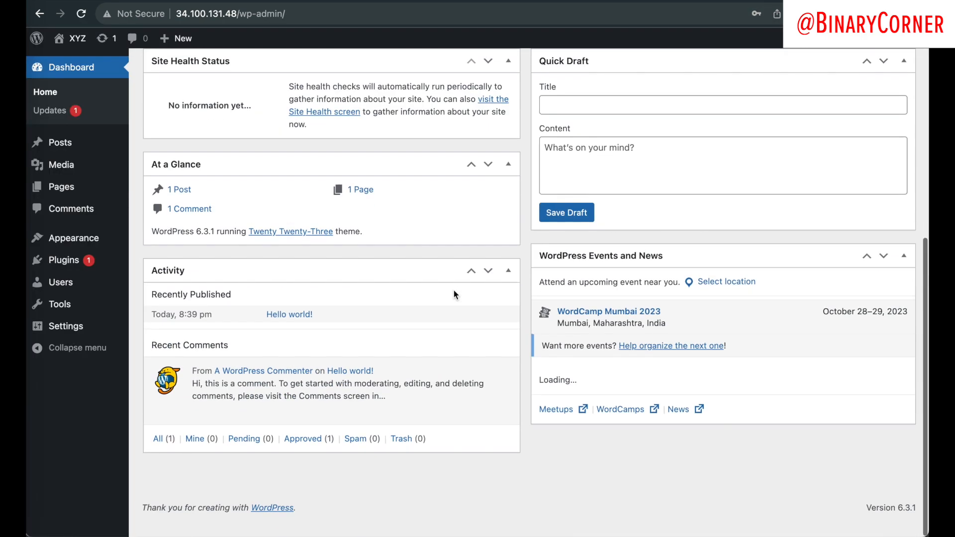
scroll(454, 291, "up", 7)
scroll(446, 295, "down", 1)
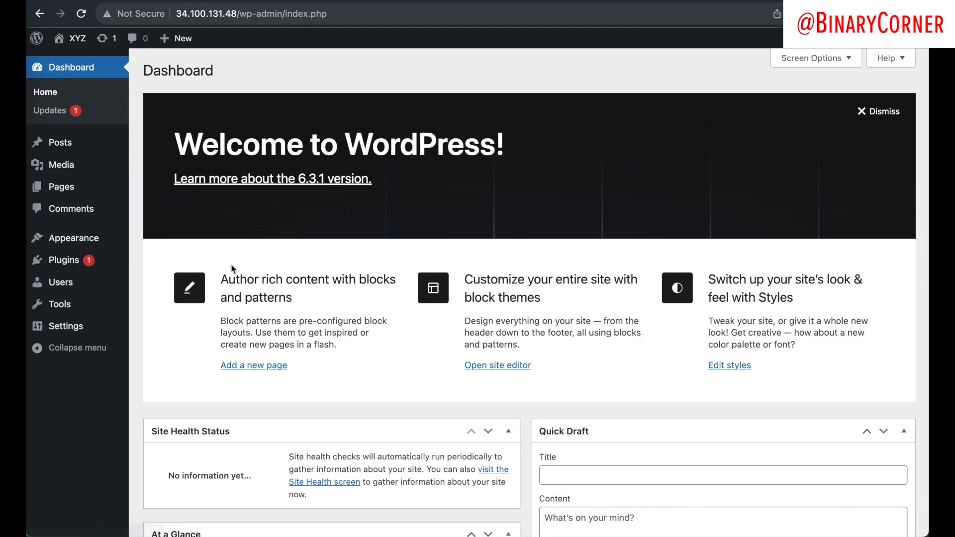
Step: Add a new post titled 'Test post for our google cloud on wordpress video' and publish it
left_click(98, 150)
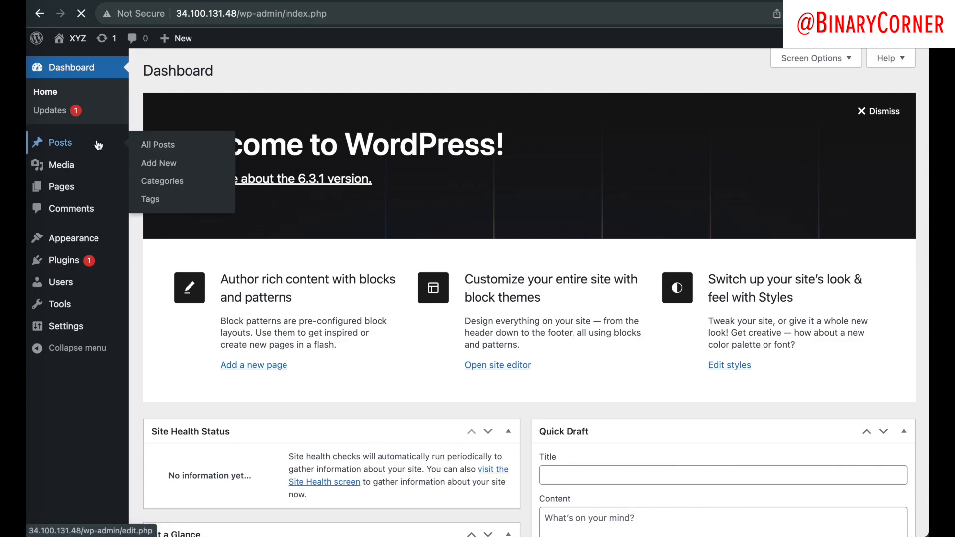
left_click(209, 71)
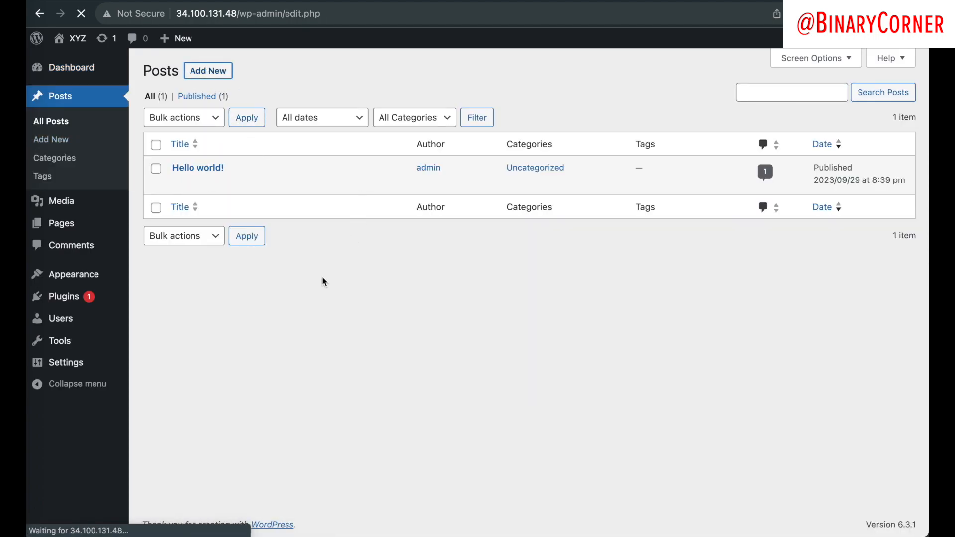
type("dwd")
key("BackSpace")
key("BackSpace")
key("BackSpace")
type("Test ")
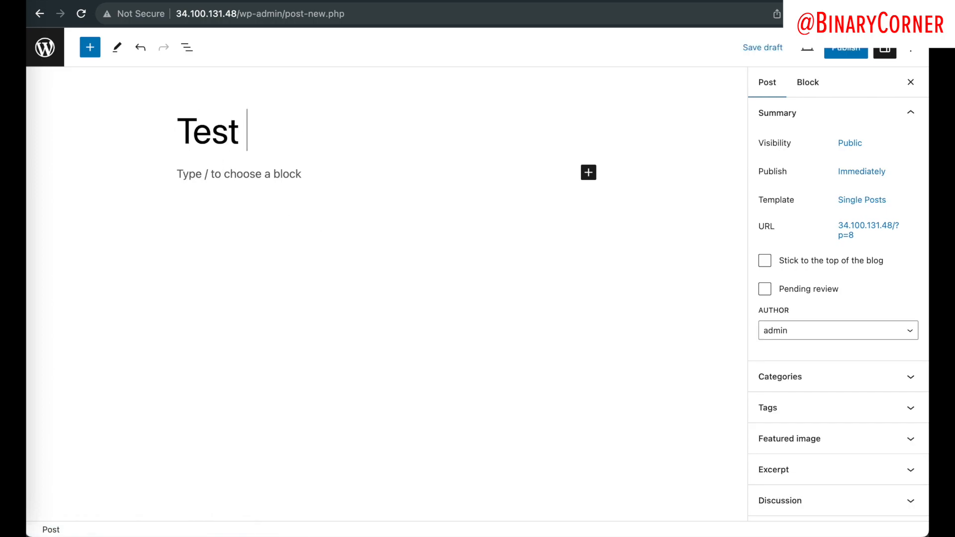
type("post for o")
key("BackSpace")
type("our google ")
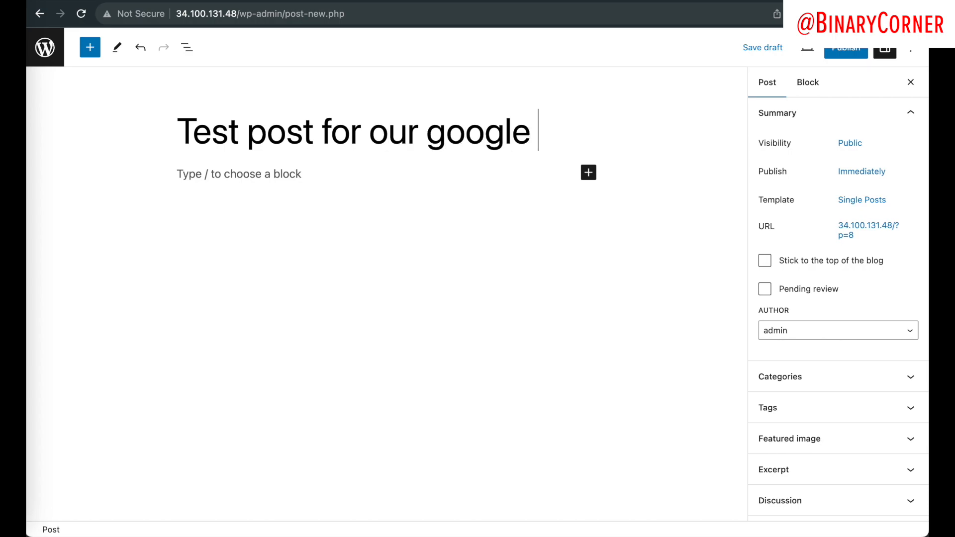
type("cloud on wordpress v")
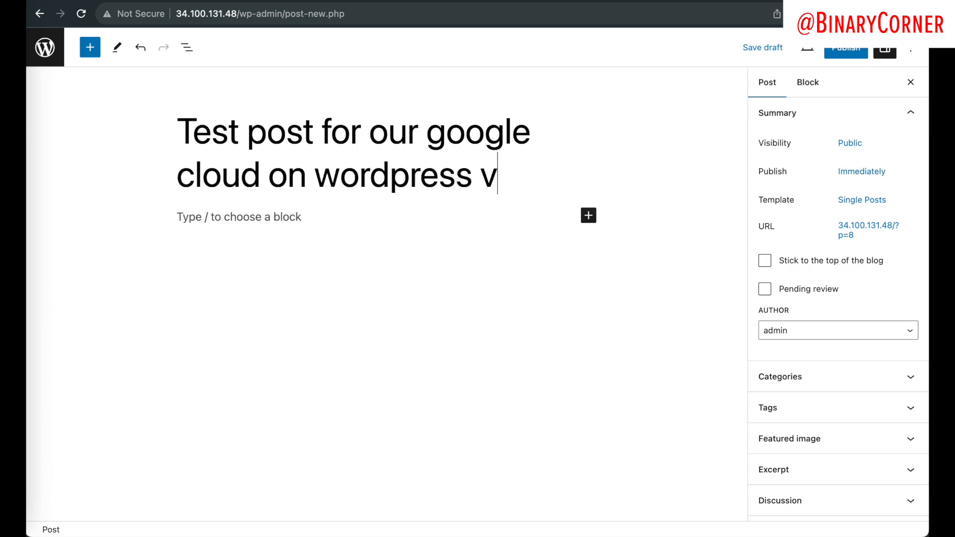
type("ideo")
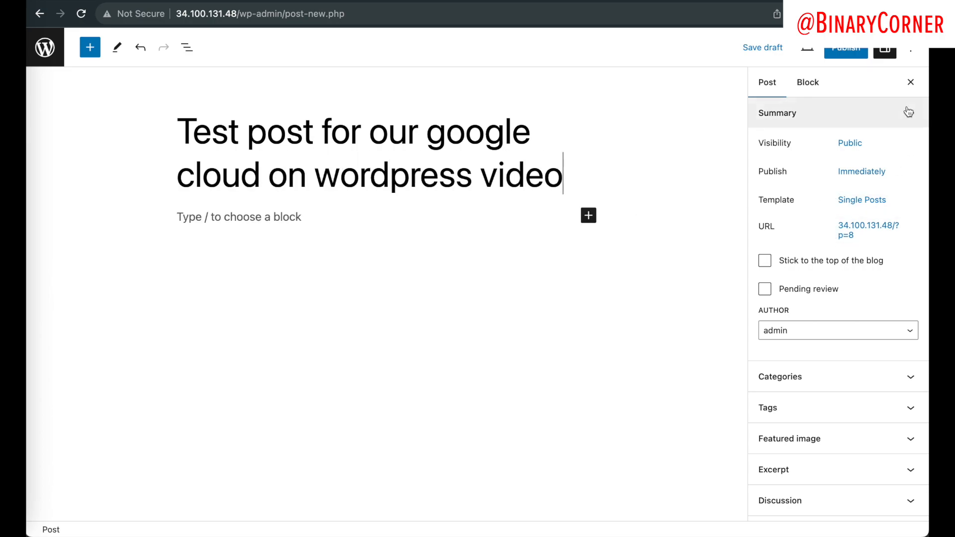
left_click(846, 48)
left_click(818, 49)
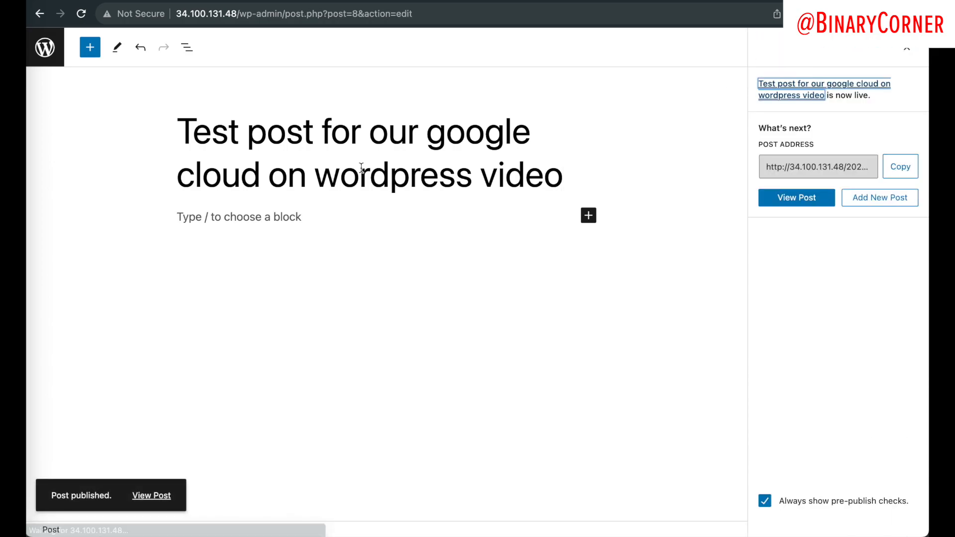
Step: View the published post, then load the site's public front page by cutting the admin path from the URL
left_click(155, 496)
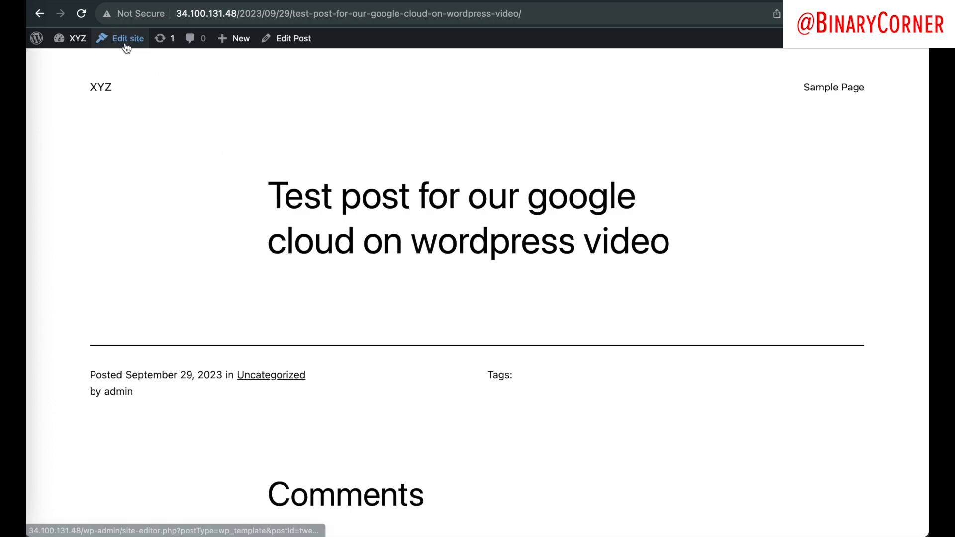
left_click(74, 38)
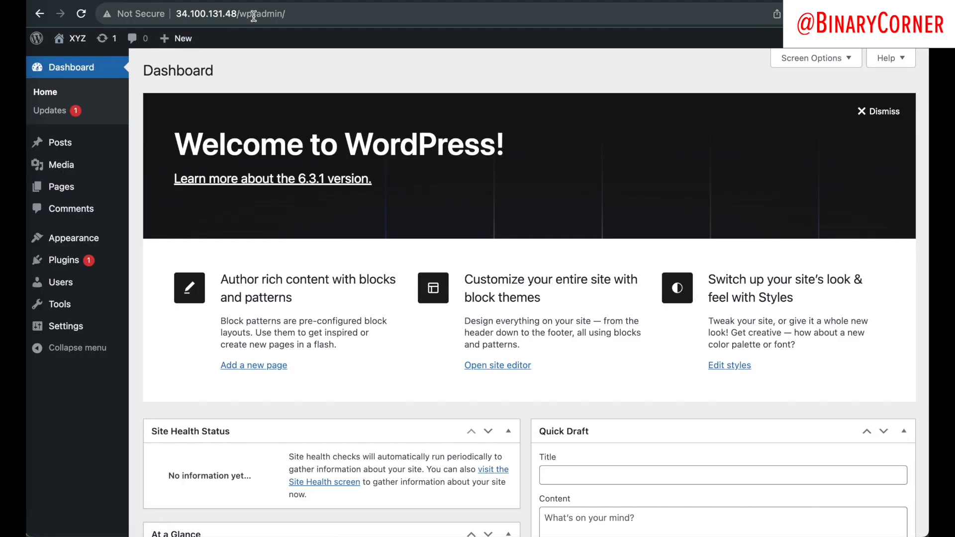
left_click_drag(239, 14, 349, 14)
key("BackSpace")
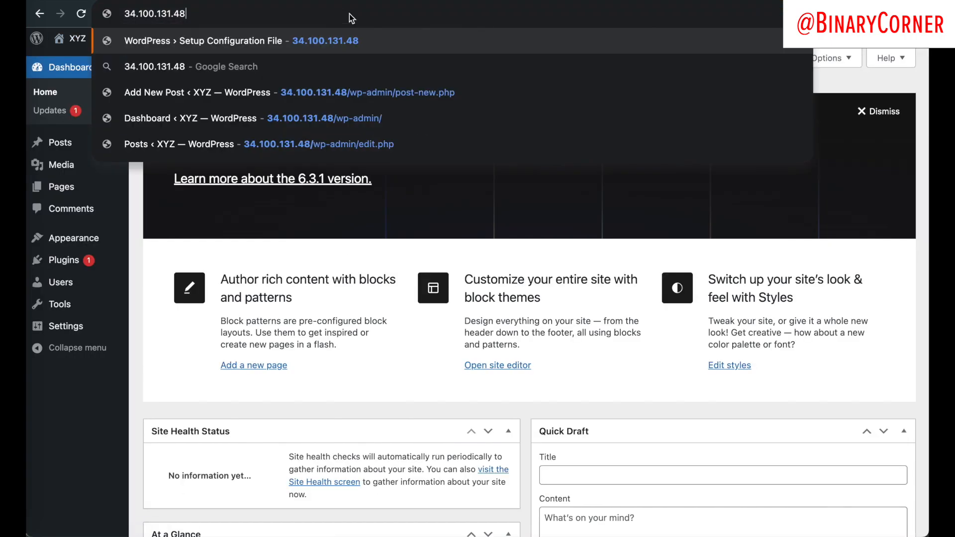
key("Return")
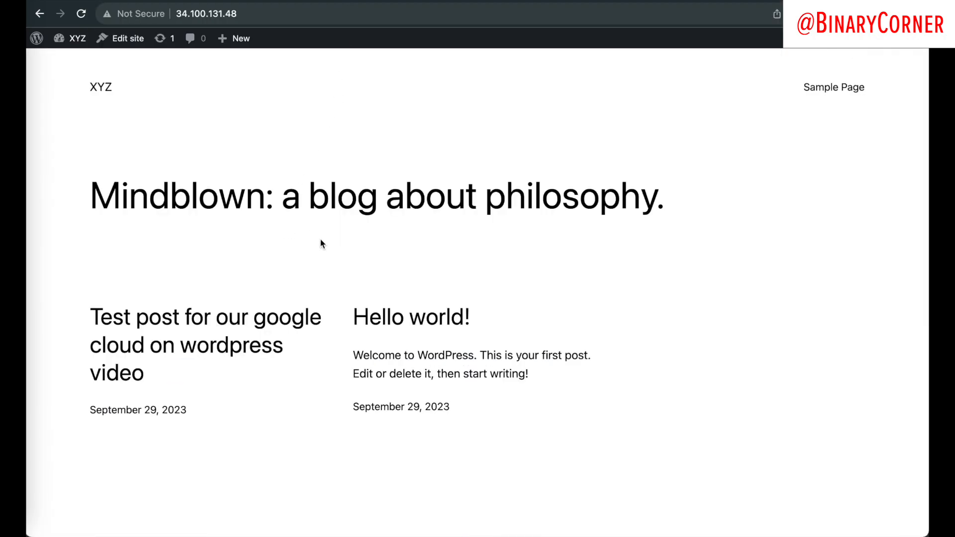
Step: Check that the home page lists the test post, then return to the admin Dashboard
scroll(320, 244, "down", 5)
scroll(314, 422, "up", 5)
left_click(81, 85)
left_click_drag(80, 81, 623, 533)
left_click(559, 387)
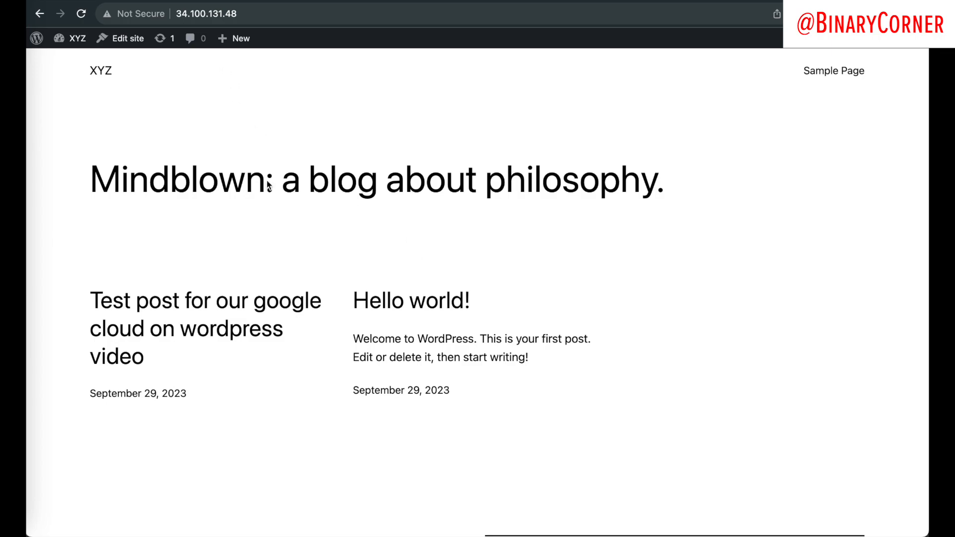
left_click(75, 38)
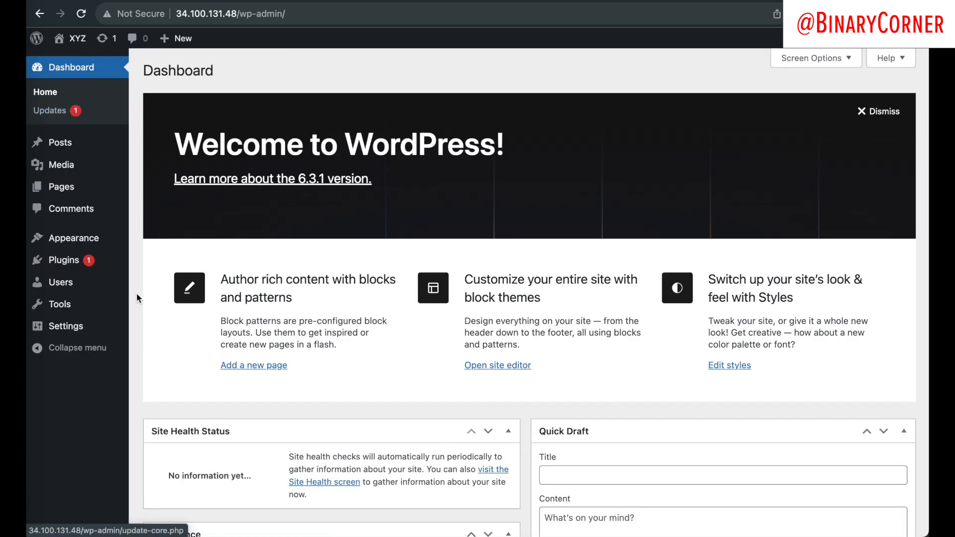
Step: In Themes > Add New, scroll to Neve and install it, which prompts for FTP connection details
mouse_move(102, 294)
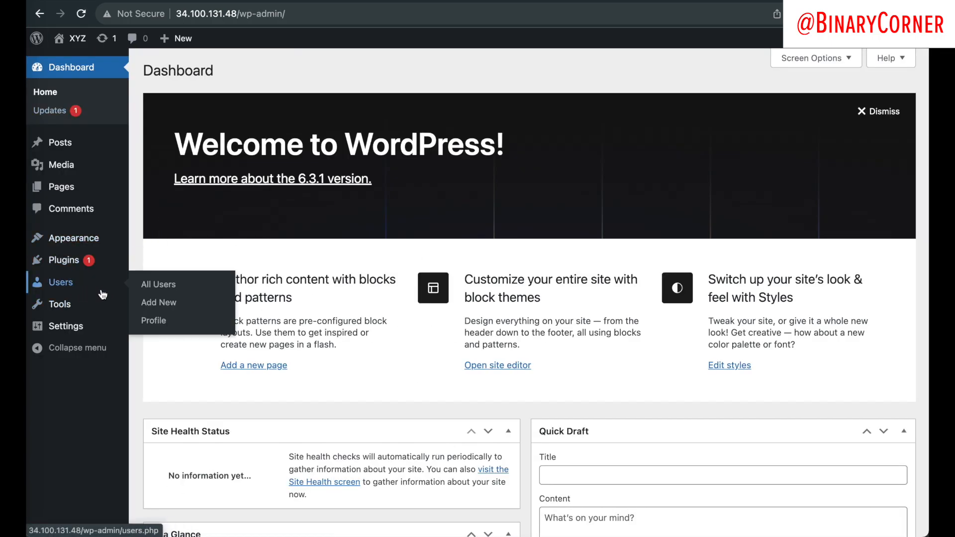
left_click(82, 240)
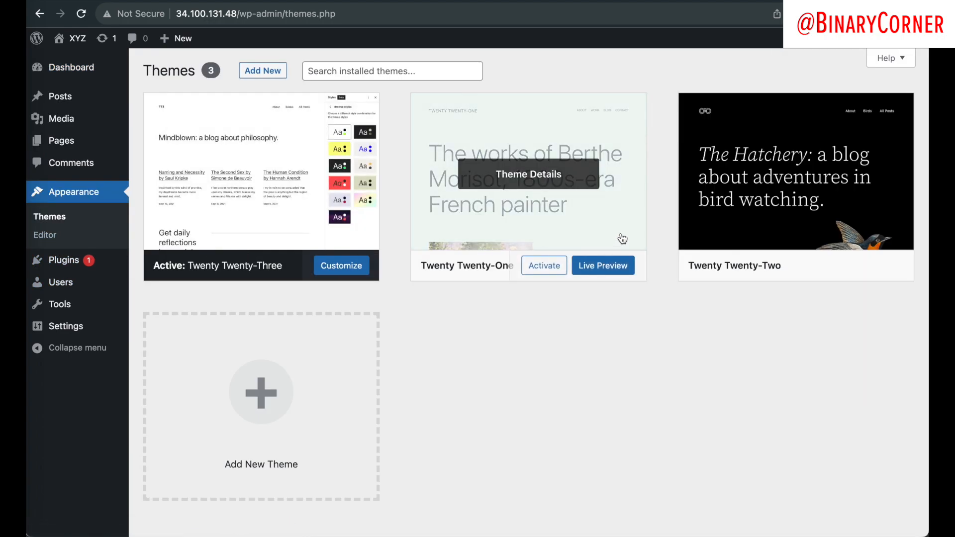
left_click(253, 76)
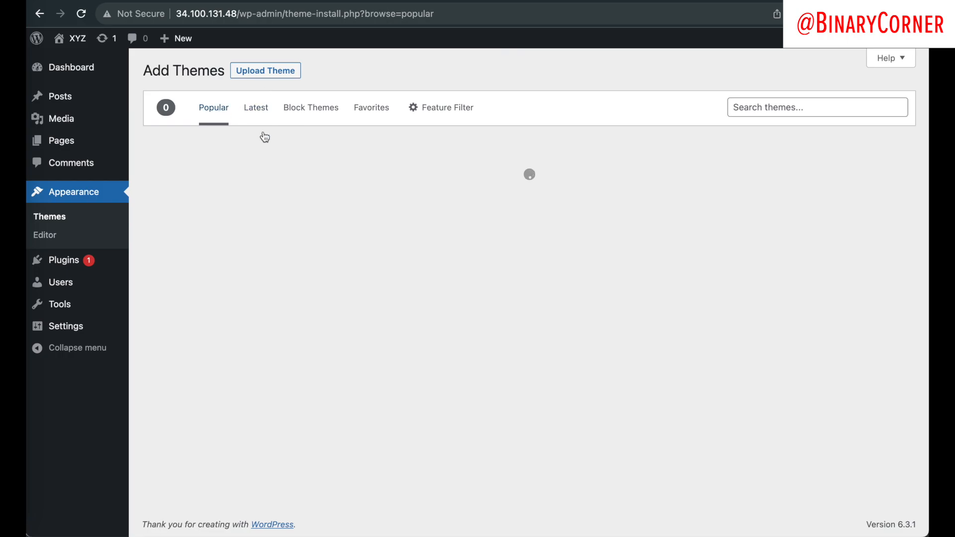
scroll(389, 270, "down", 5)
scroll(389, 269, "down", 5)
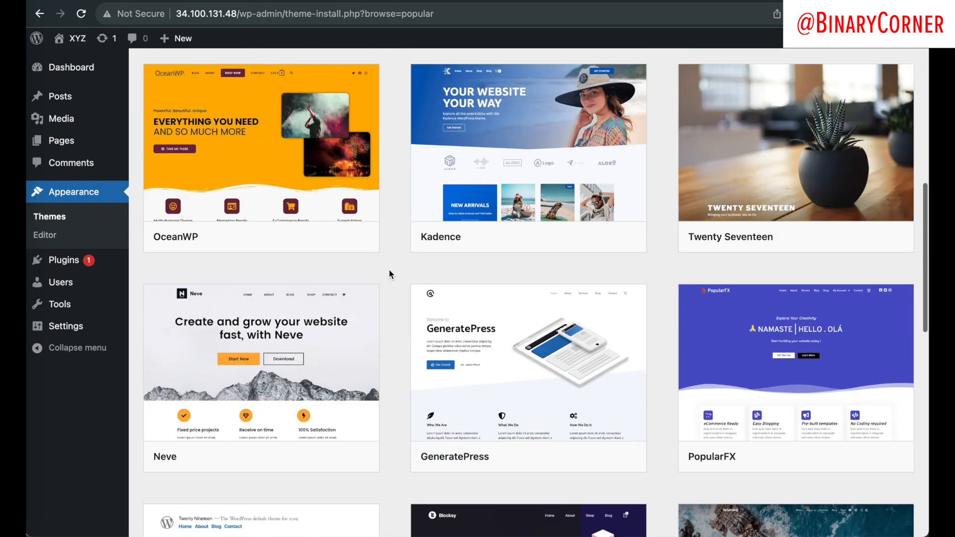
scroll(388, 269, "down", 4)
scroll(389, 269, "up", 1)
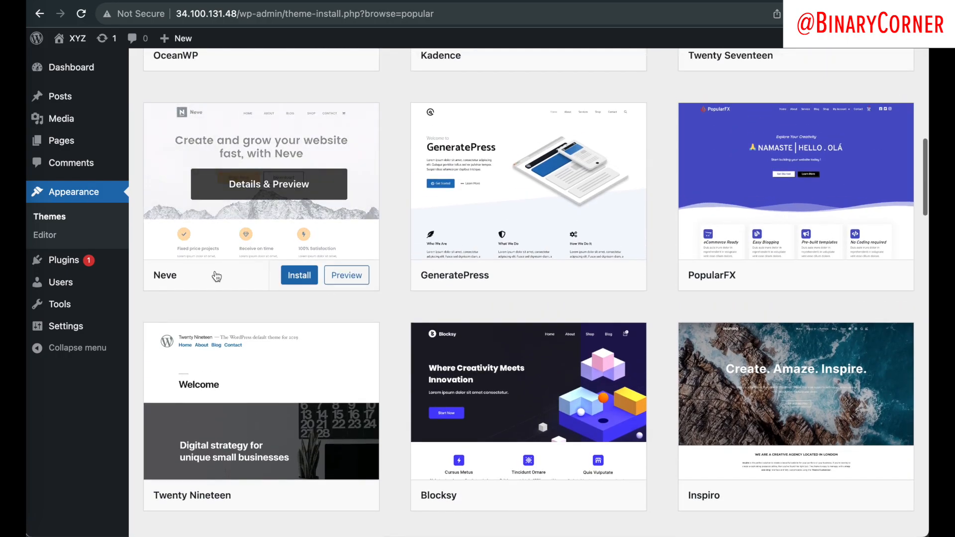
left_click(299, 275)
left_click(406, 244)
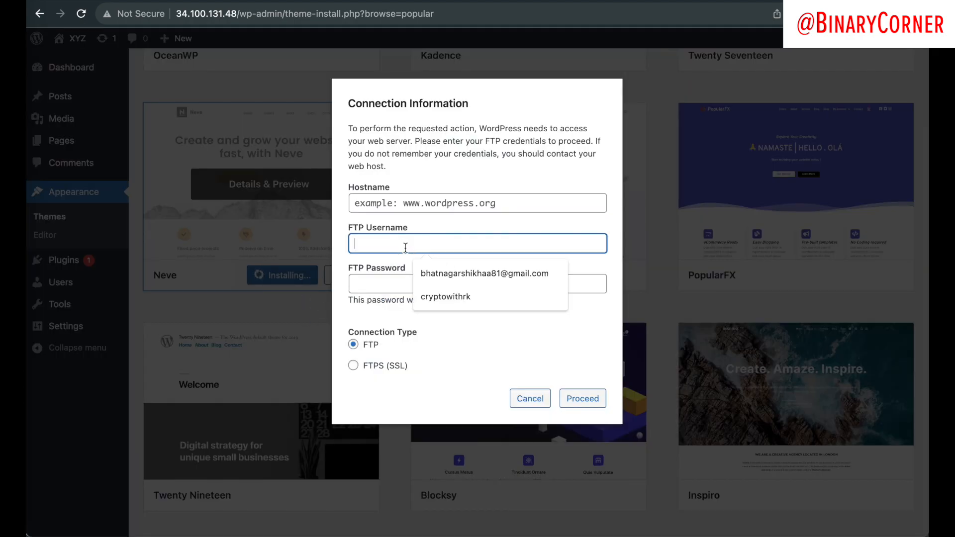
left_click(422, 204)
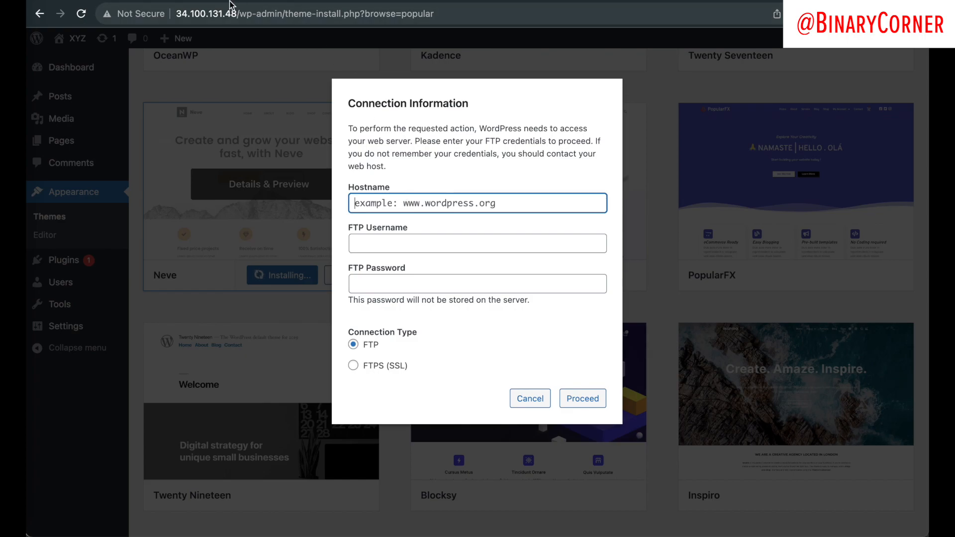
left_click_drag(236, 12, 114, 12)
key("ctrl+c")
left_click(409, 203)
key("ctrl+v")
key("BackSpace")
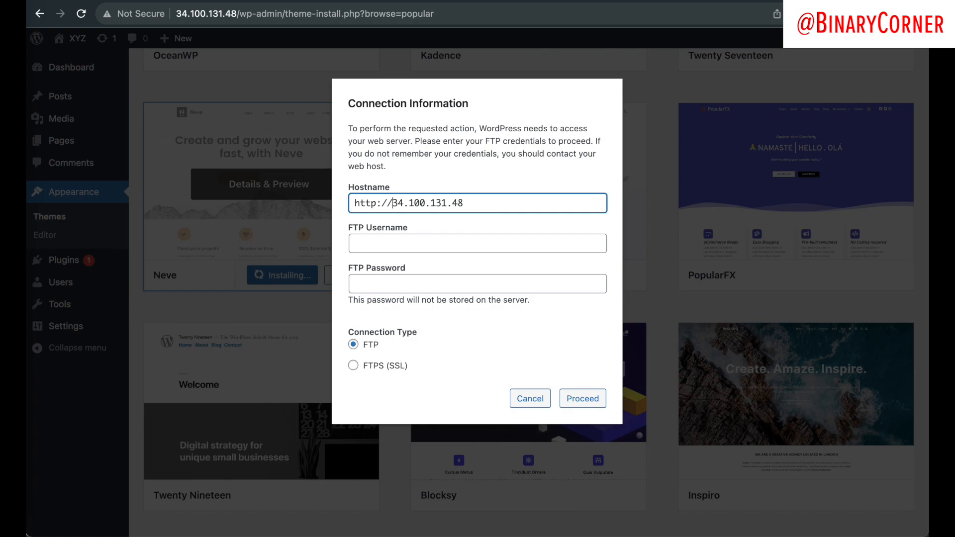
key("Right")
key("Right")
key("Right")
key("BackSpace")
key("BackSpace")
key("BackSpace")
key("BackSpace")
key("BackSpace")
key("BackSpace")
key("BackSpace")
Step: Enter the FTP username and password; after the upgrade-directory error, open Media Library and go back
left_click(470, 243)
type("ad")
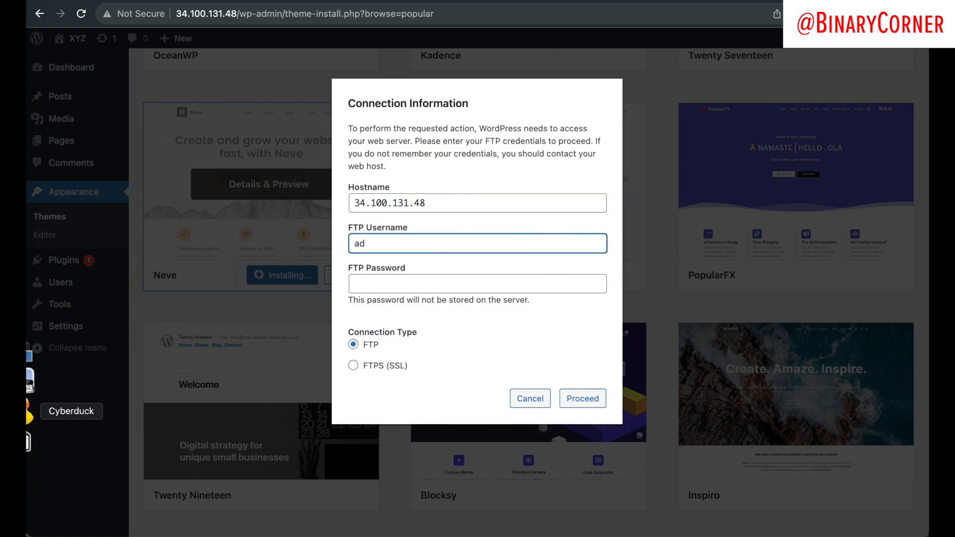
type("in")
key("Tab")
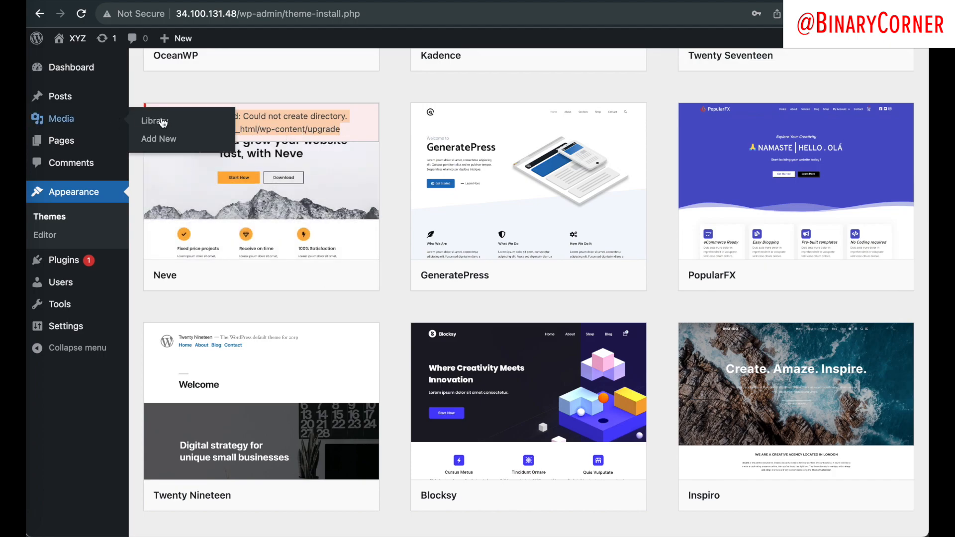
left_click(63, 119)
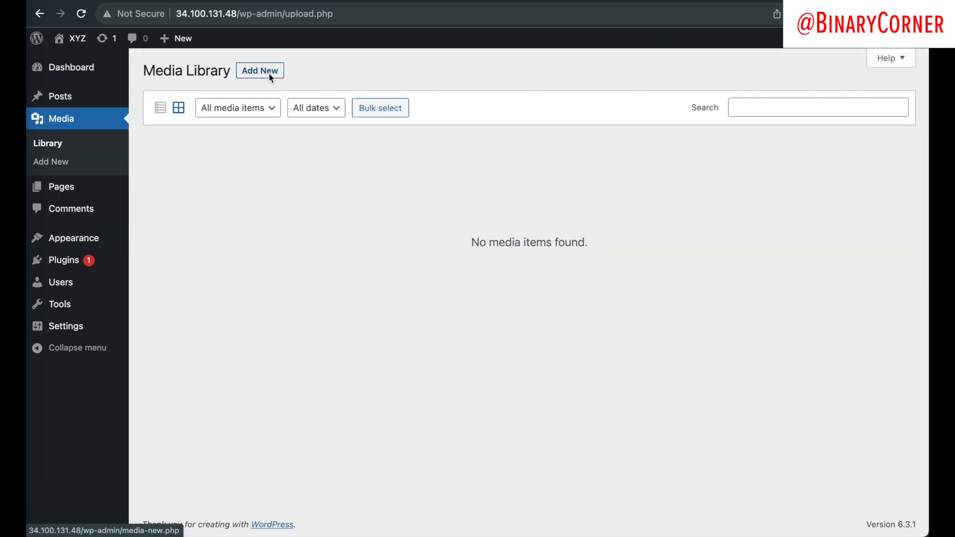
left_click(40, 14)
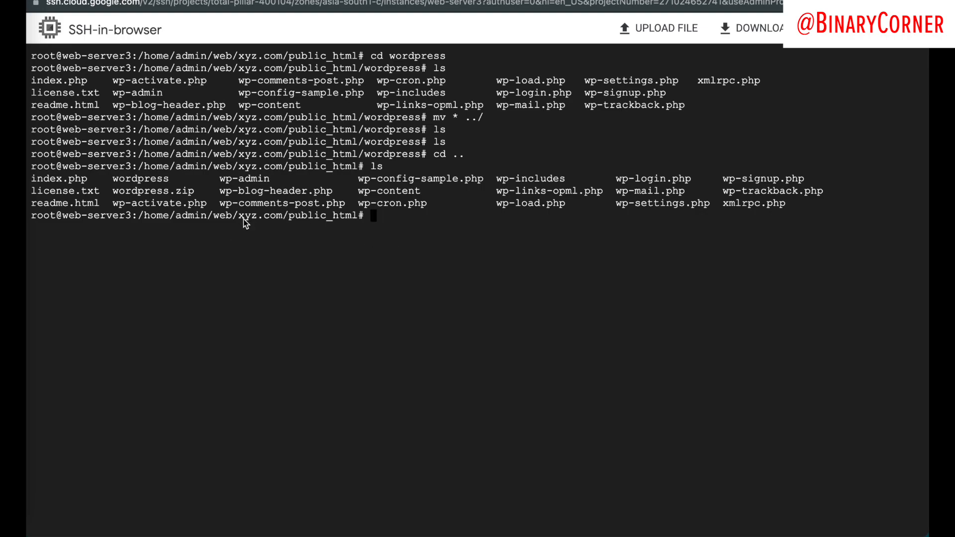
Step: Move up to the xyz.com site folder with cd .. and list its contents with ls
type("cd ..")
key("Return")
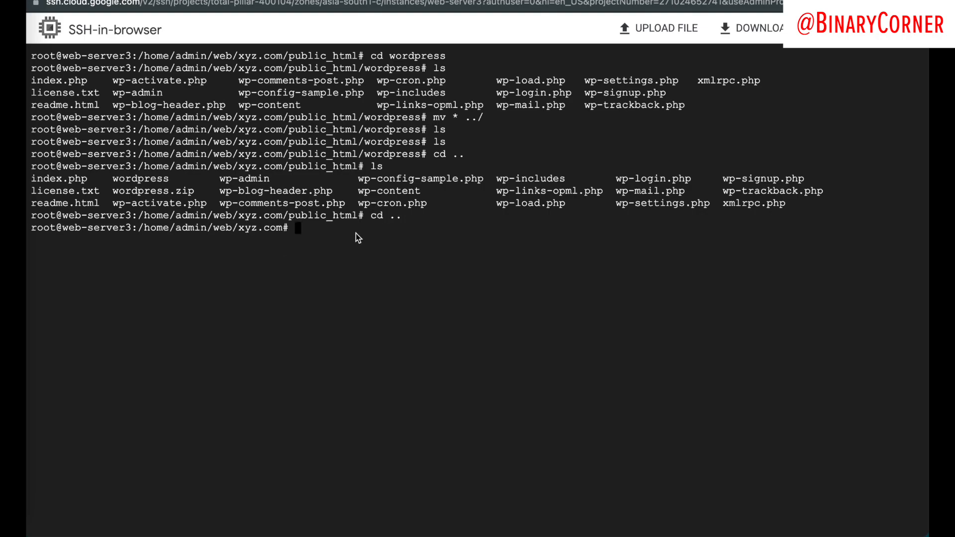
type("ls")
key("Return")
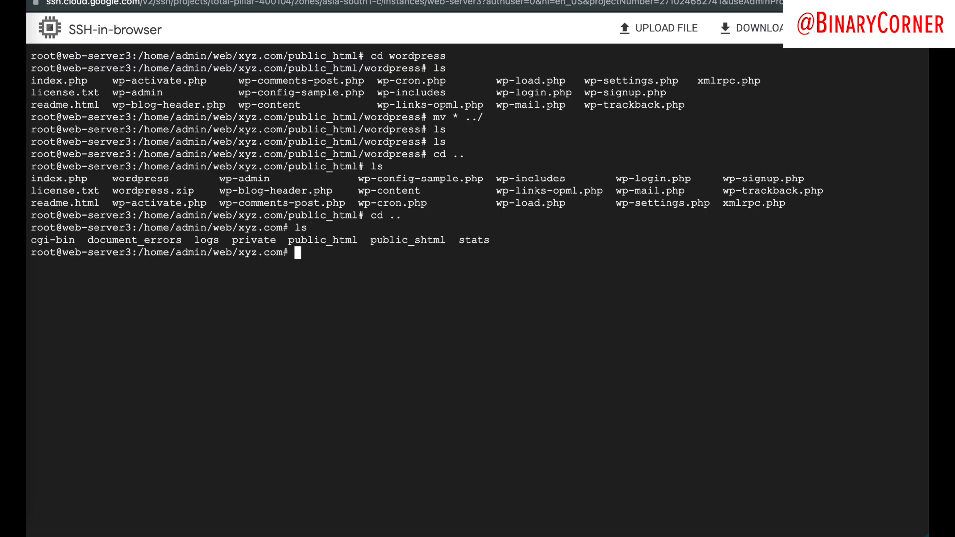
Step: Run sudo chown -R admin public_html/ to give the admin user ownership of the folder
left_click_drag(289, 241, 356, 241)
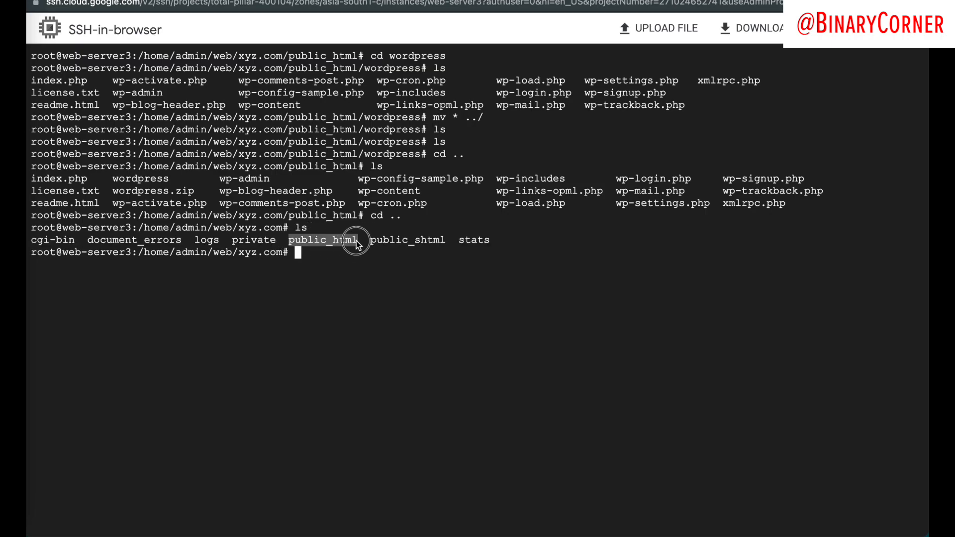
key("ctrl+v")
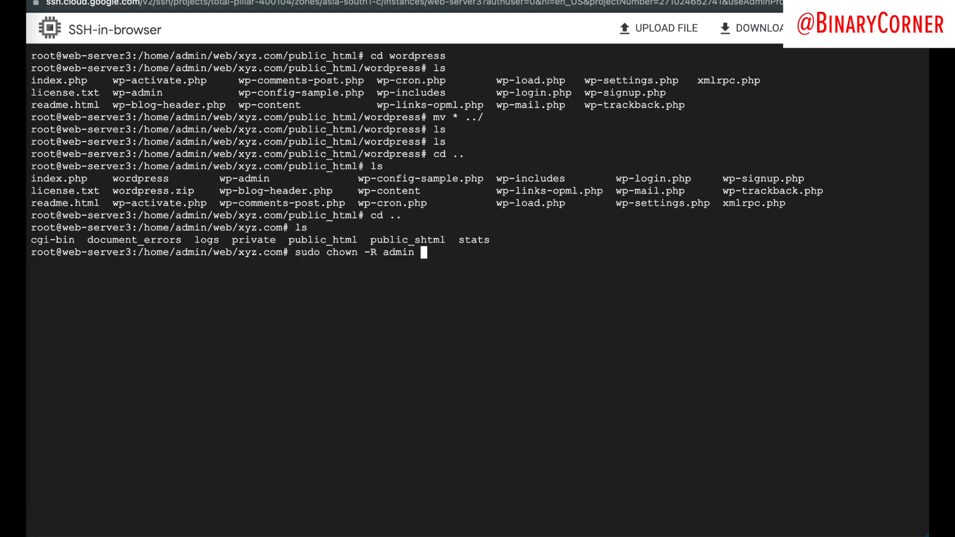
type("pub")
key("Tab")
type("ht")
key("Tab")
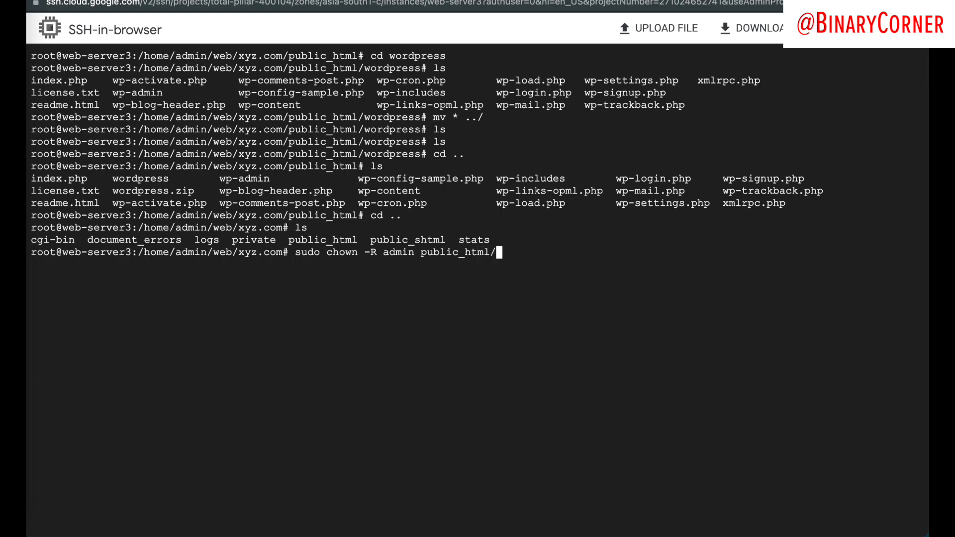
key("Return")
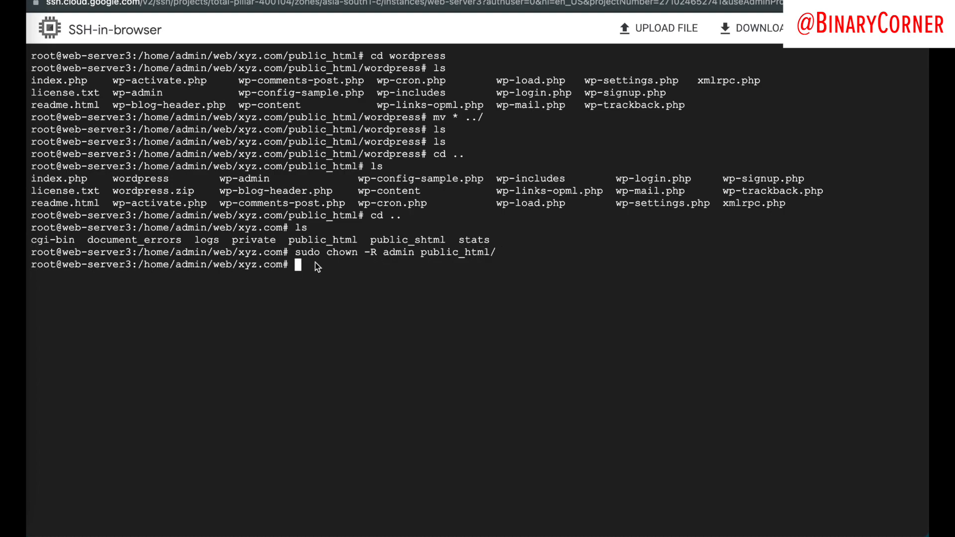
left_click_drag(307, 258, 505, 255)
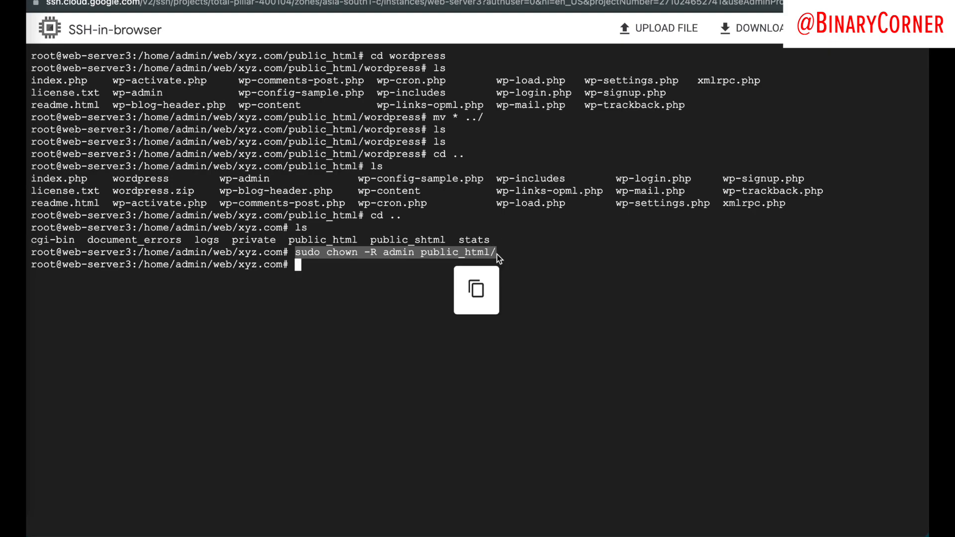
key("ctrl+Left")
Step: Retry installing Neve, supplying the FTP username and password in Connection Information and proceeding
scroll(321, 368, "down", 3)
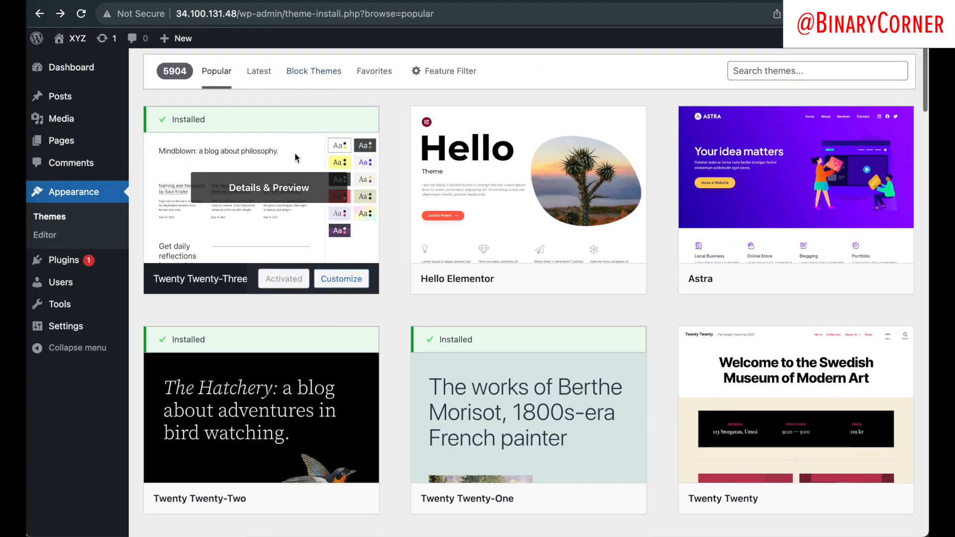
scroll(409, 294, "down", 5)
scroll(272, 314, "down", 5)
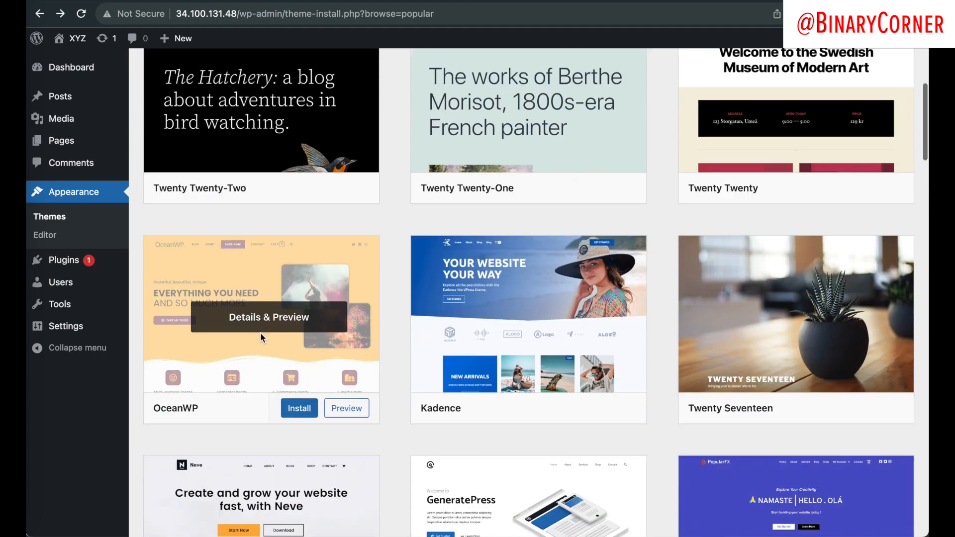
left_click(290, 439)
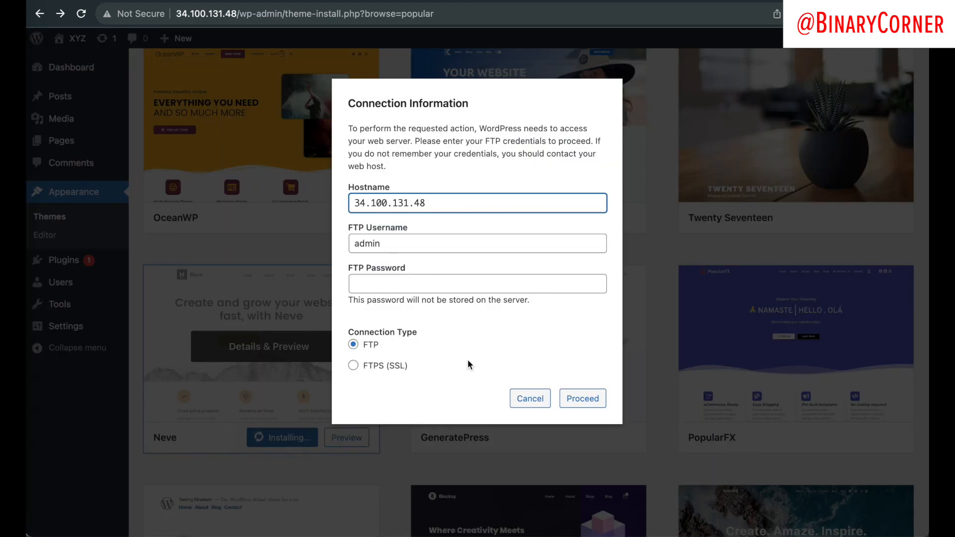
left_click(401, 246)
left_click(398, 280)
type("••")
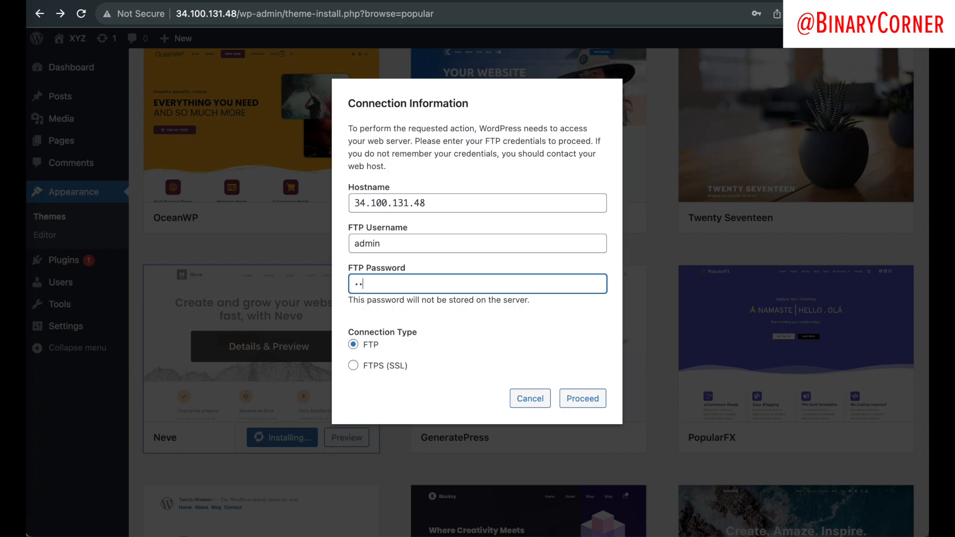
type("••••••")
left_click(583, 398)
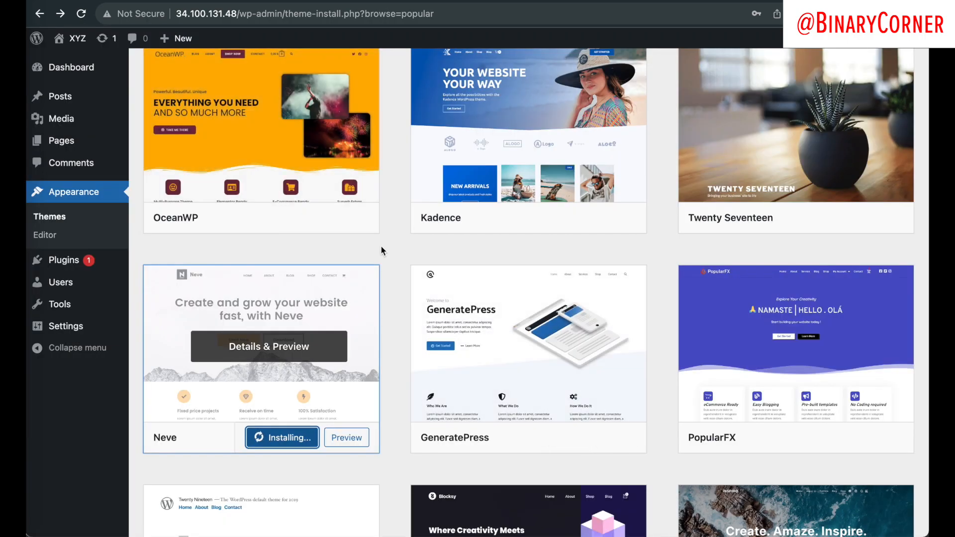
scroll(383, 249, "down", 3)
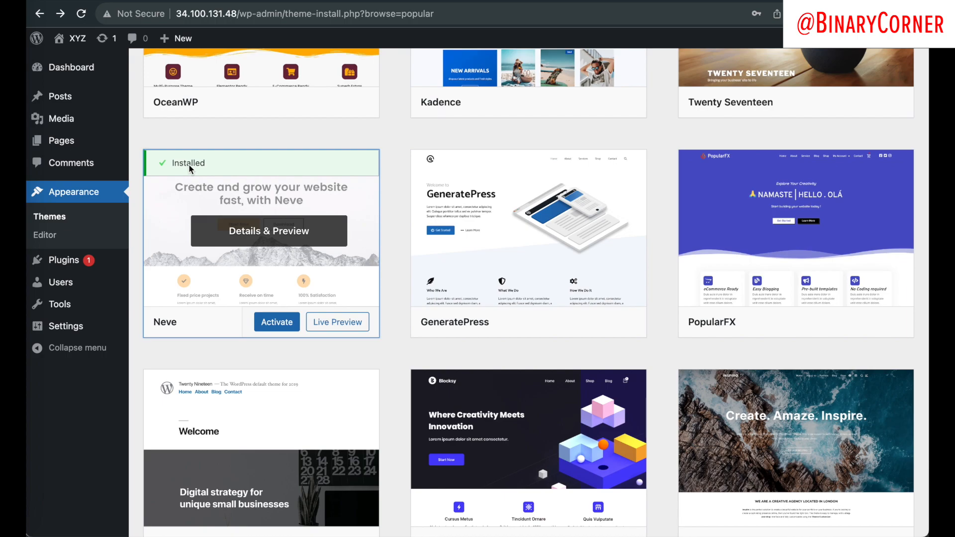
scroll(383, 323, "down", 5)
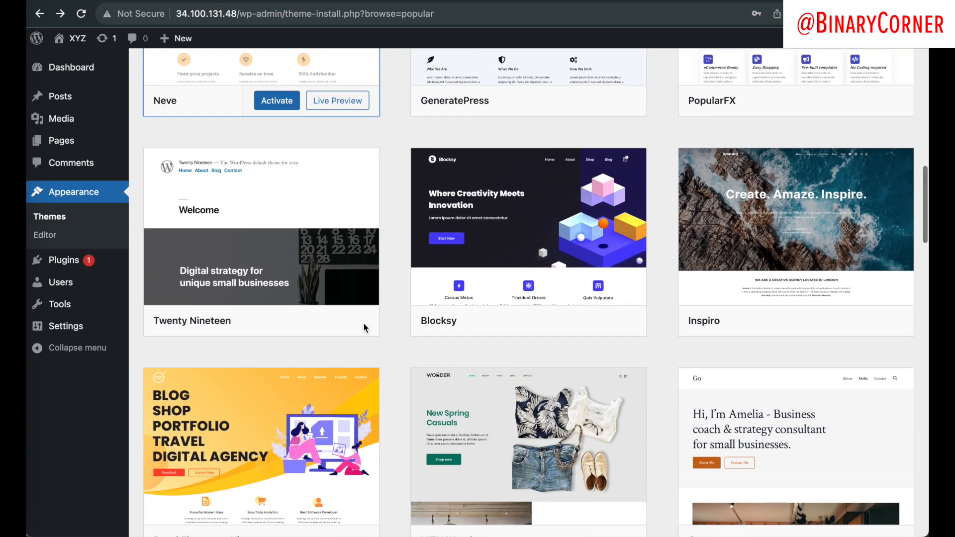
mouse_move(93, 118)
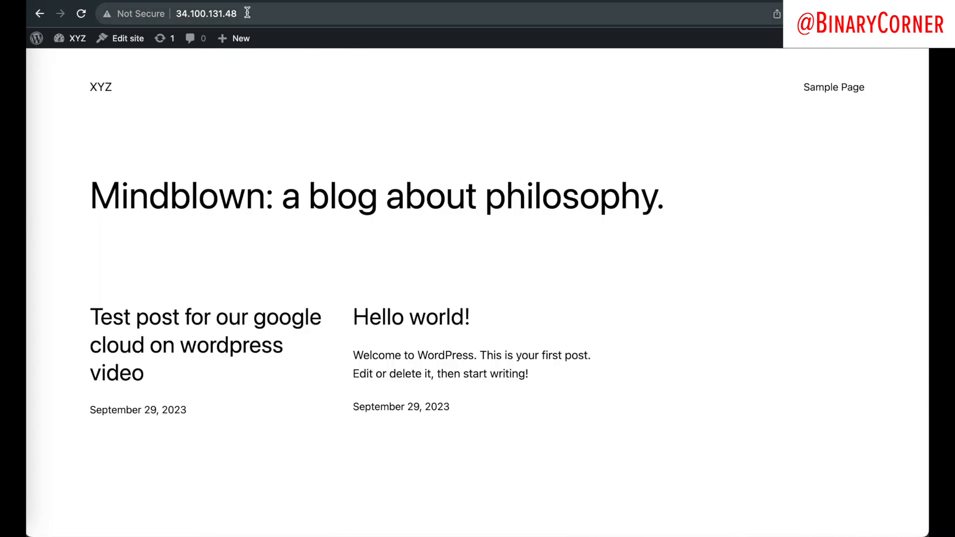
Step: View the live home page via the site address, then open the WEB domains list in myVesta
left_click(247, 12)
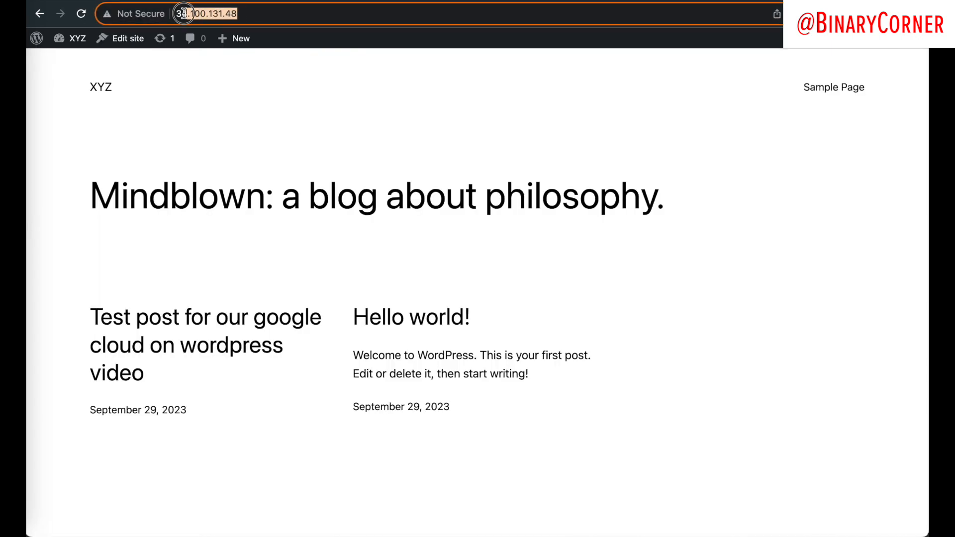
left_click(252, 124)
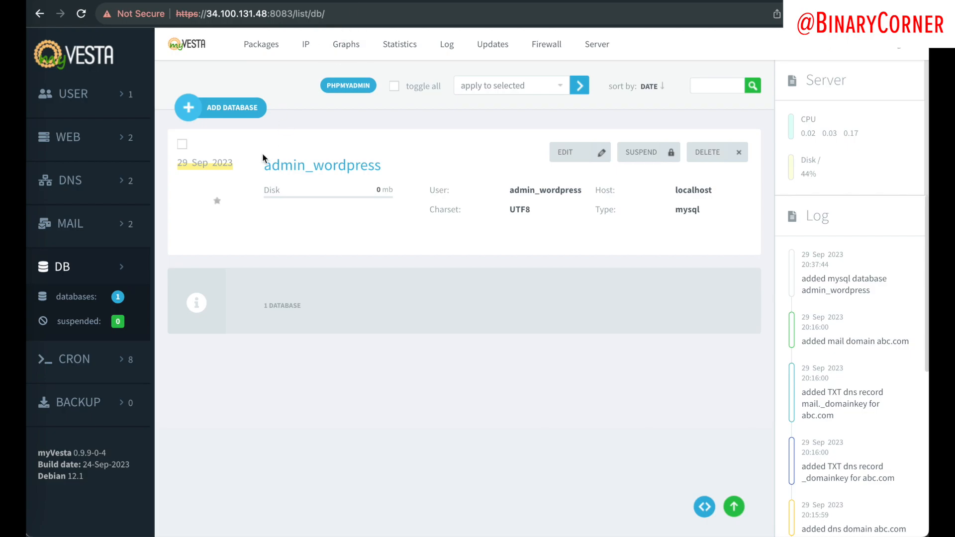
left_click(78, 148)
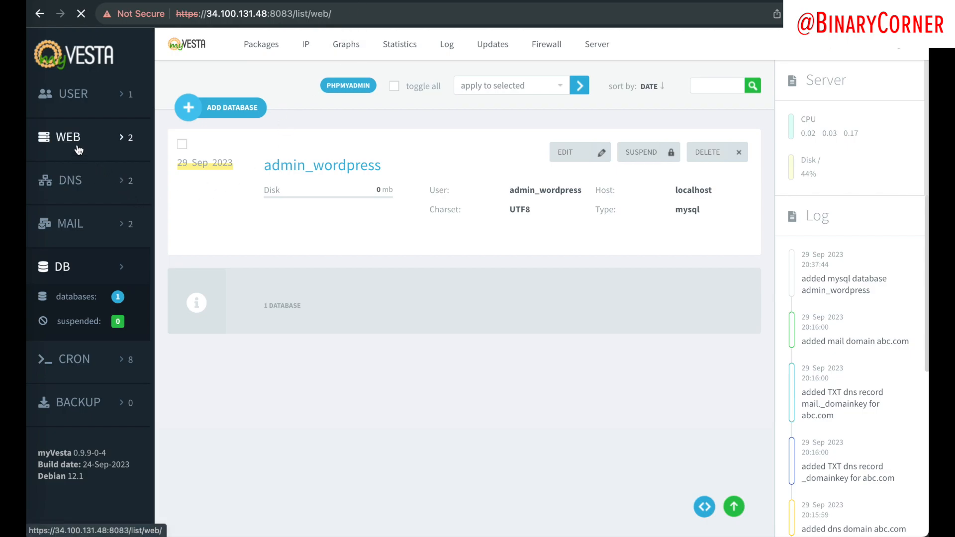